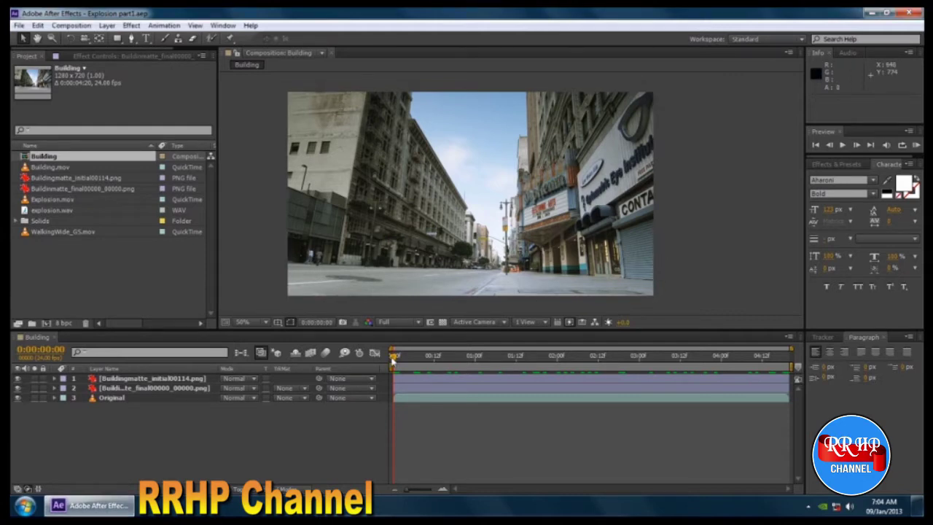
Scrub the Building street plate to its end, return to frame 0, and close the Building timeline.
drag(392, 357, 399, 357)
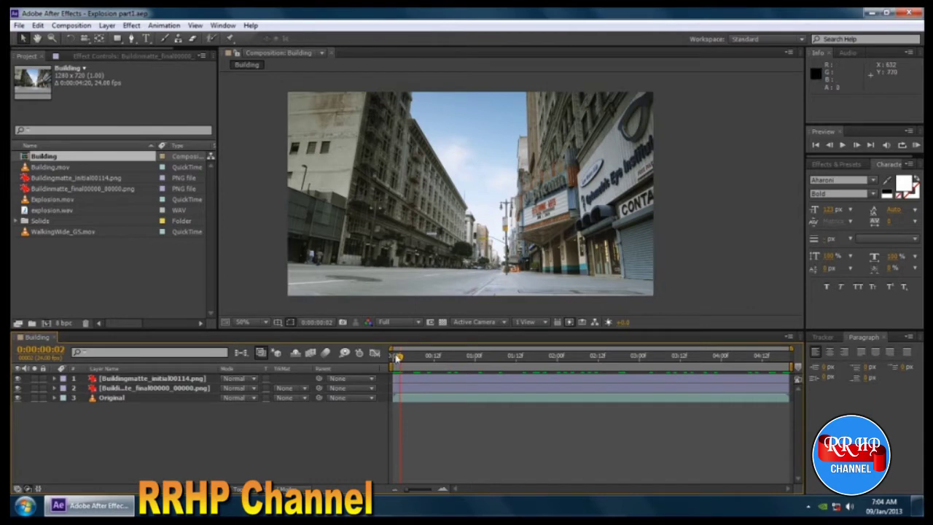
click(458, 356)
drag(458, 358, 527, 357)
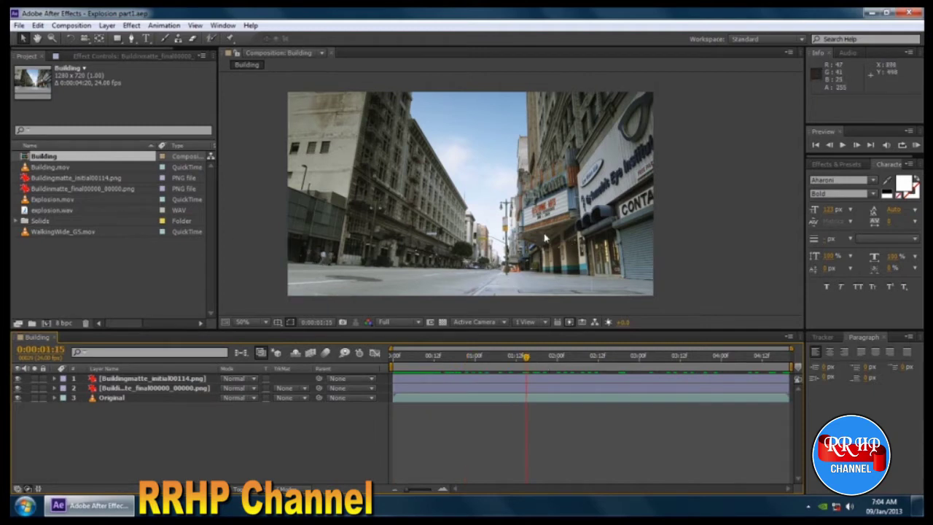
drag(525, 361, 694, 374)
key(Home)
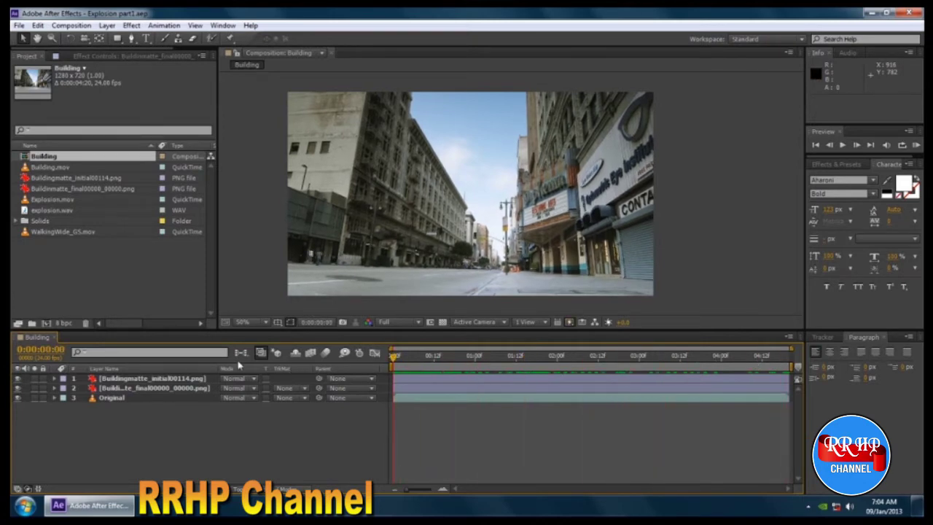
click(52, 337)
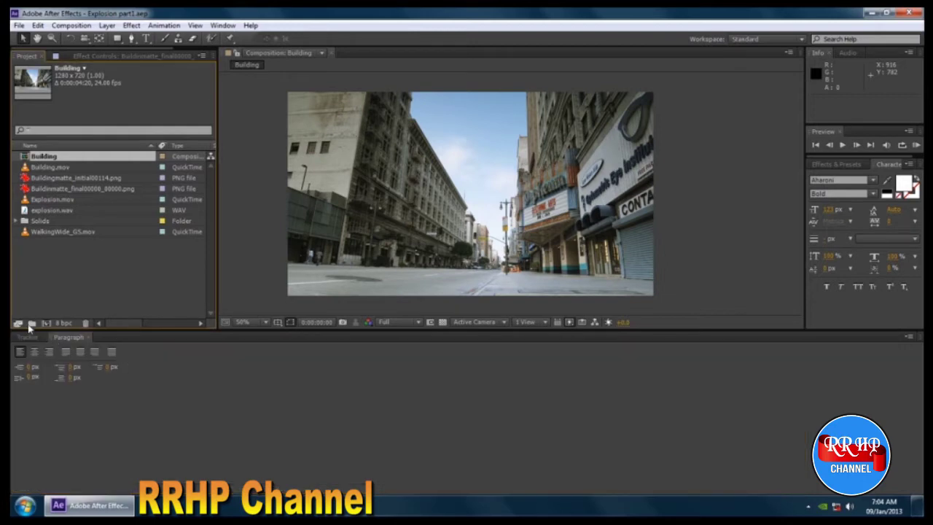
Open the Building composition, cancel an empty new-composition dialog, and reselect Building in the Project panel.
double_click(24, 157)
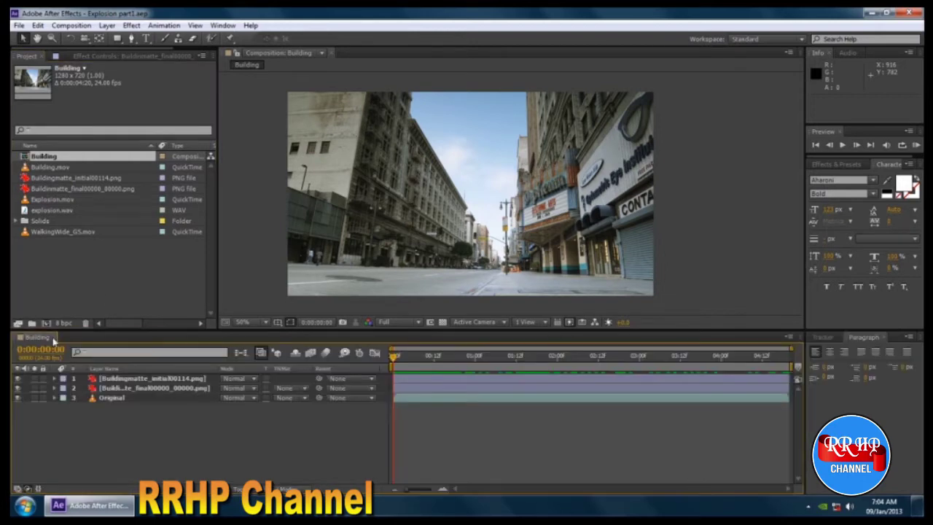
click(65, 284)
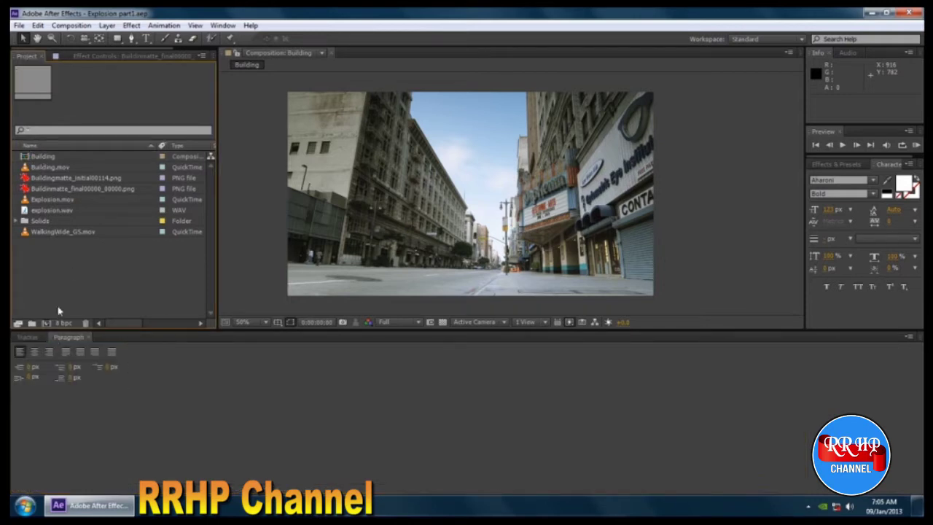
click(47, 325)
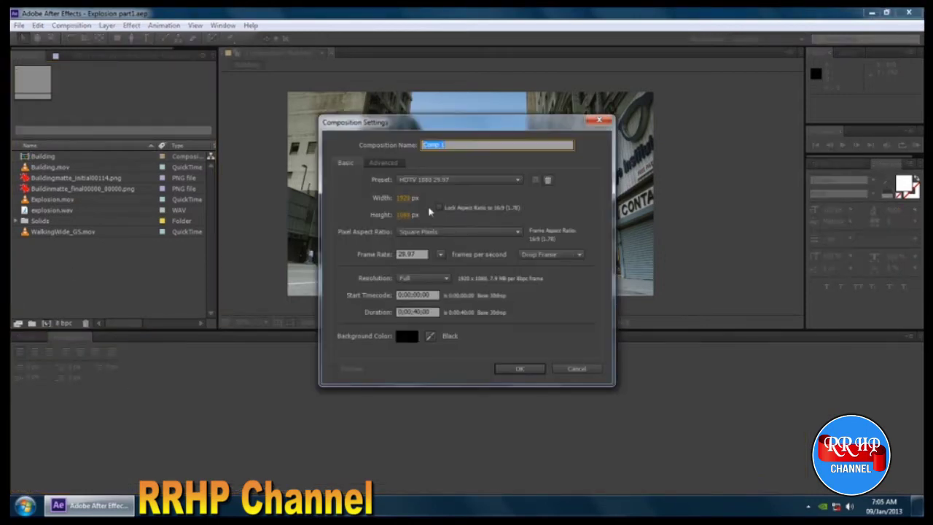
click(573, 370)
click(57, 168)
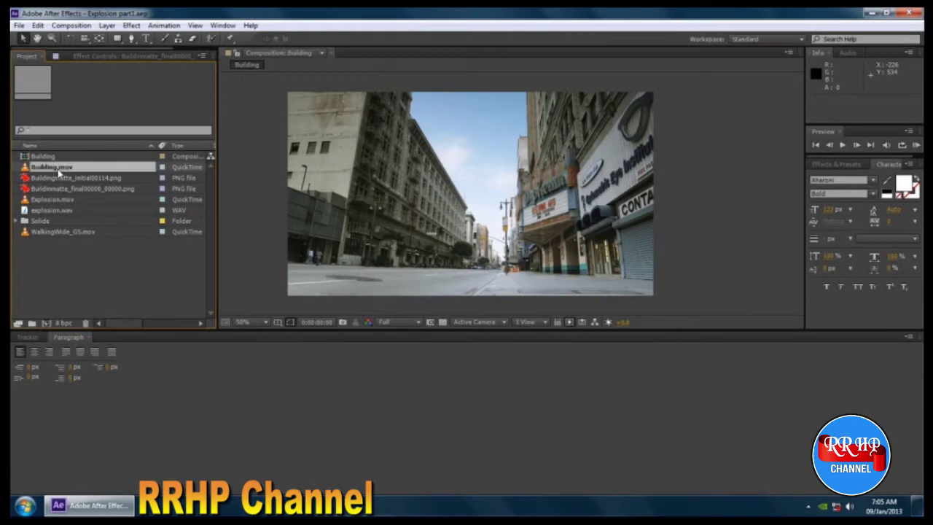
click(61, 279)
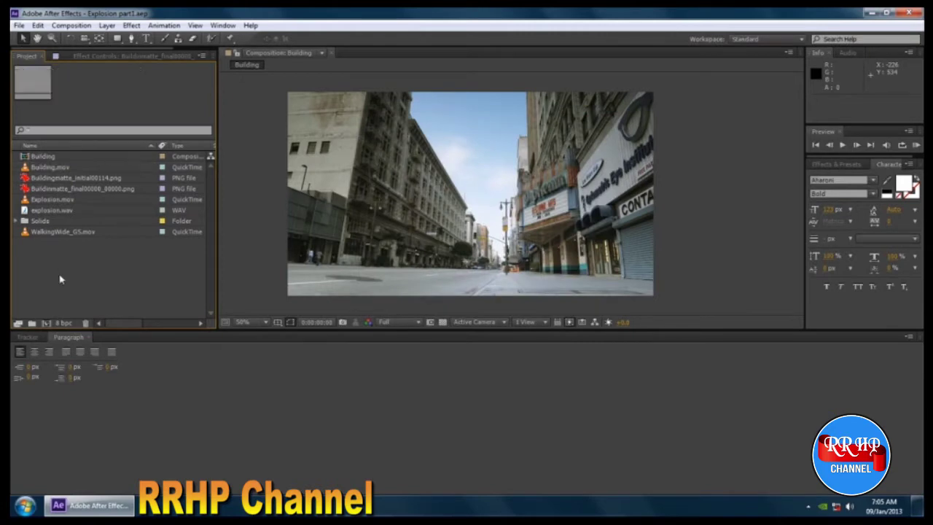
click(32, 159)
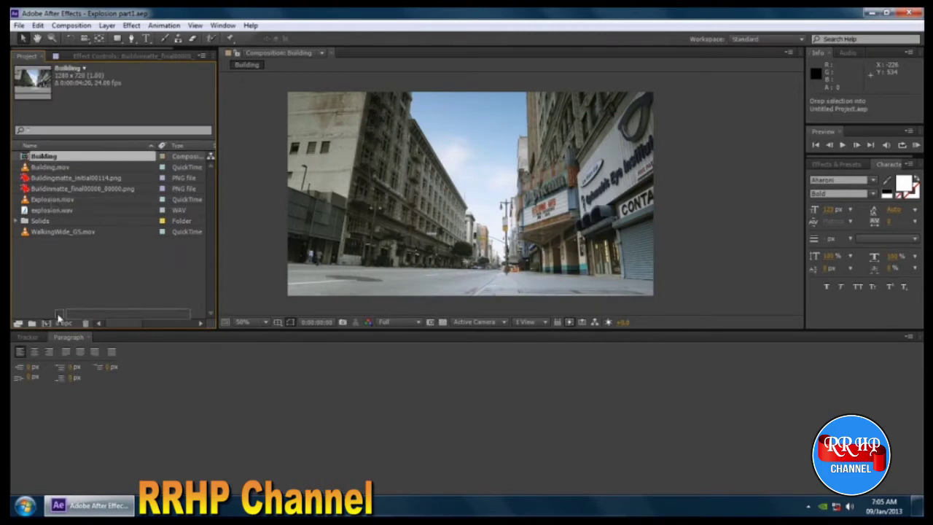
Create a new composition from Building and rename the resulting Building 2 comp to 'BG'.
click(46, 326)
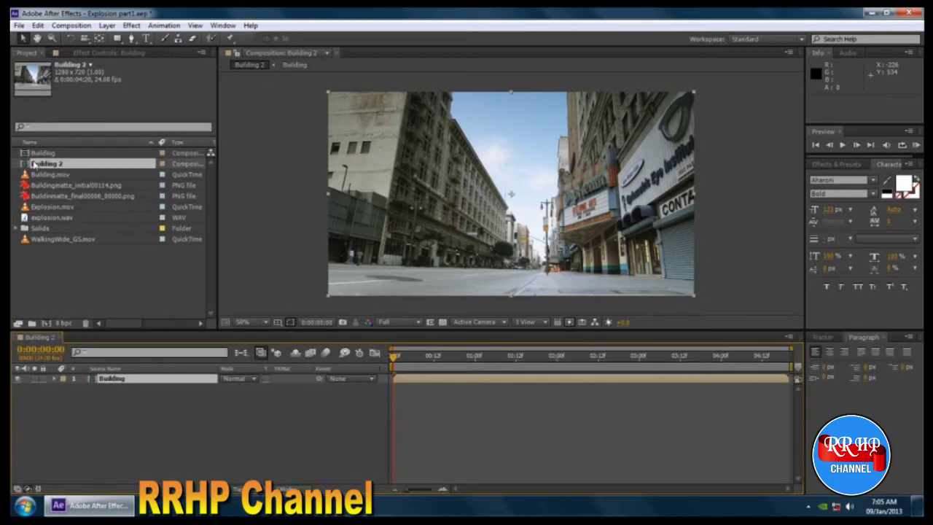
key(Return)
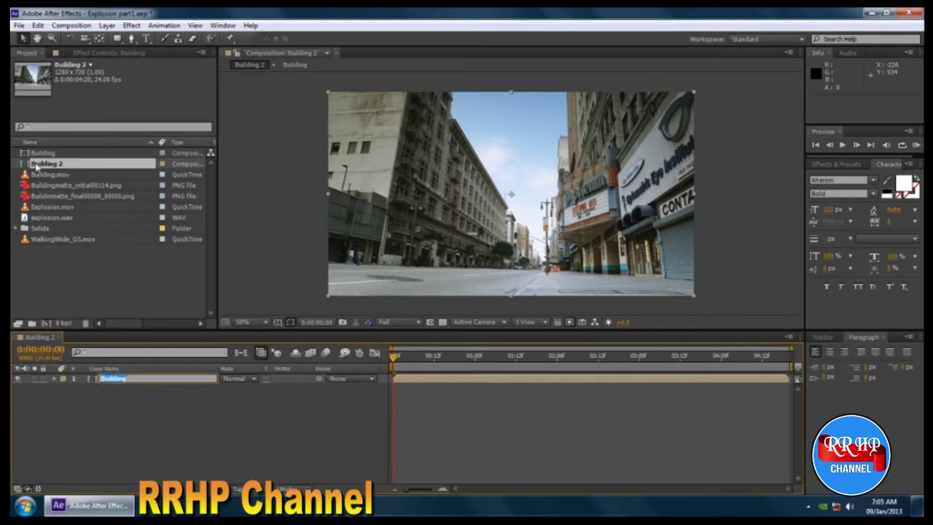
click(54, 305)
click(35, 167)
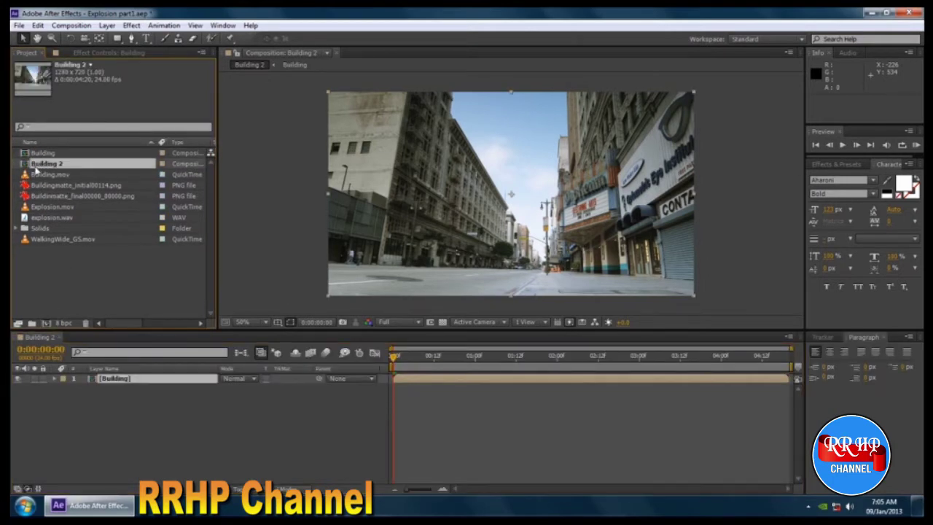
key(Return)
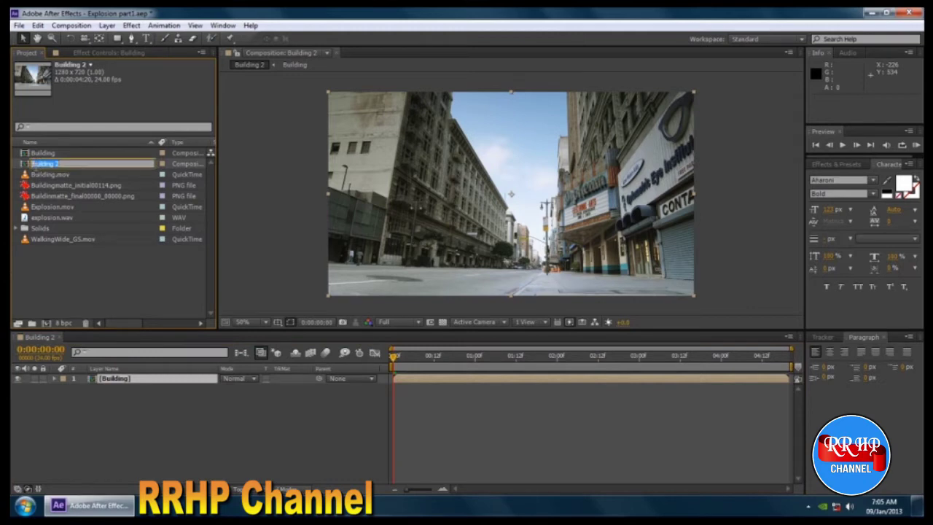
text(BG)
key(Return)
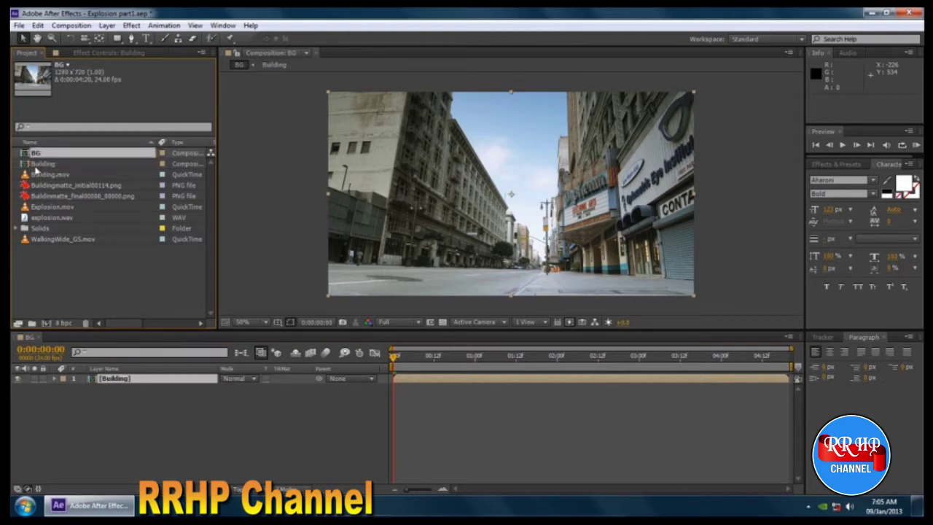
click(161, 378)
Place WalkingWide_GS.mov in the BG timeline above the Building layer.
mouse_move(393, 361)
mouse_down()
mouse_move(744, 361)
mouse_move(383, 368)
mouse_up()
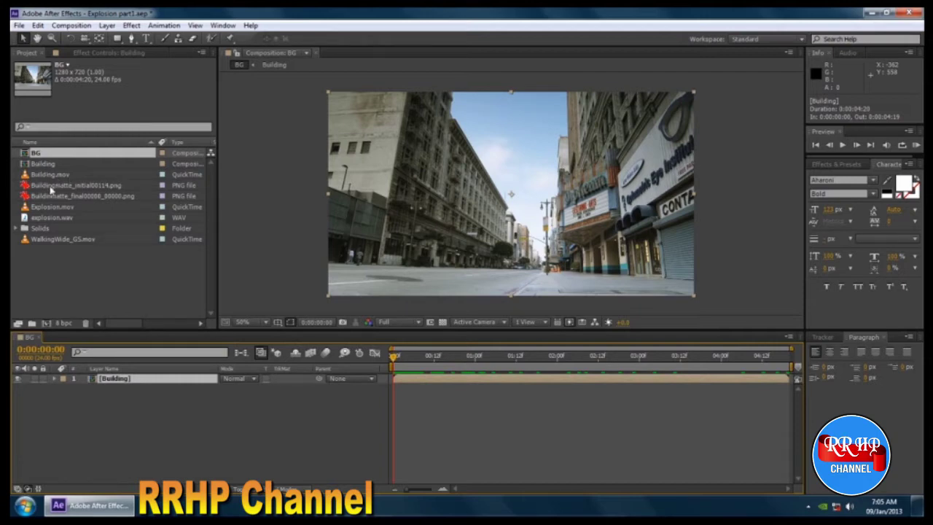
click(55, 207)
click(53, 218)
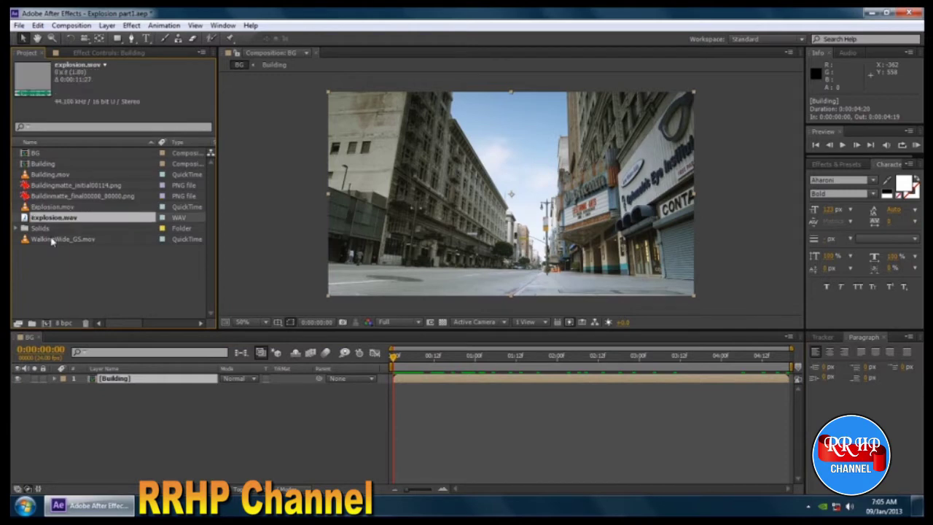
click(53, 240)
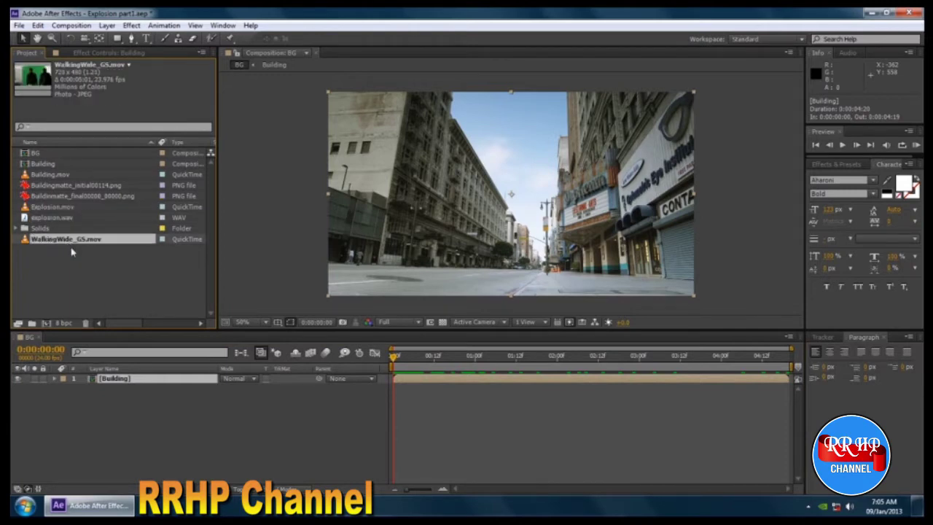
drag(66, 241, 139, 379)
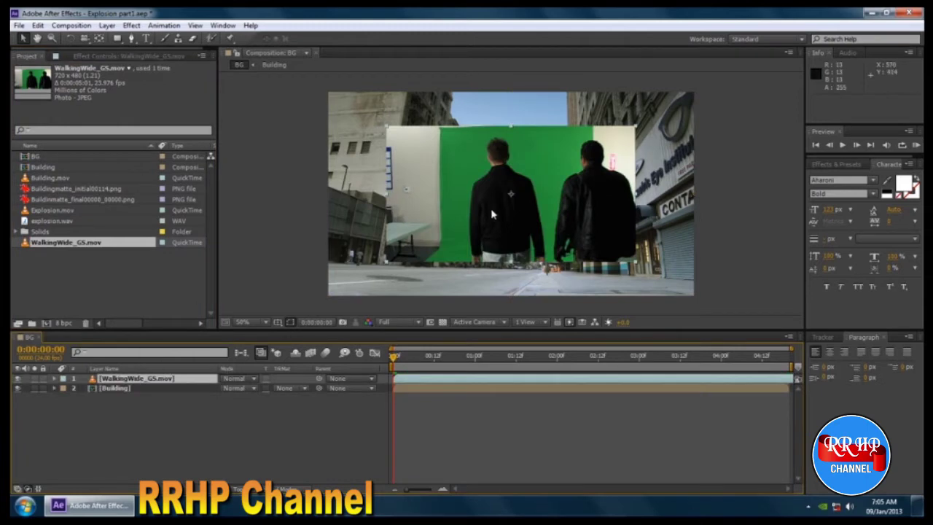
Hide the Building layer and scrub forward to watch the men walk.
click(18, 388)
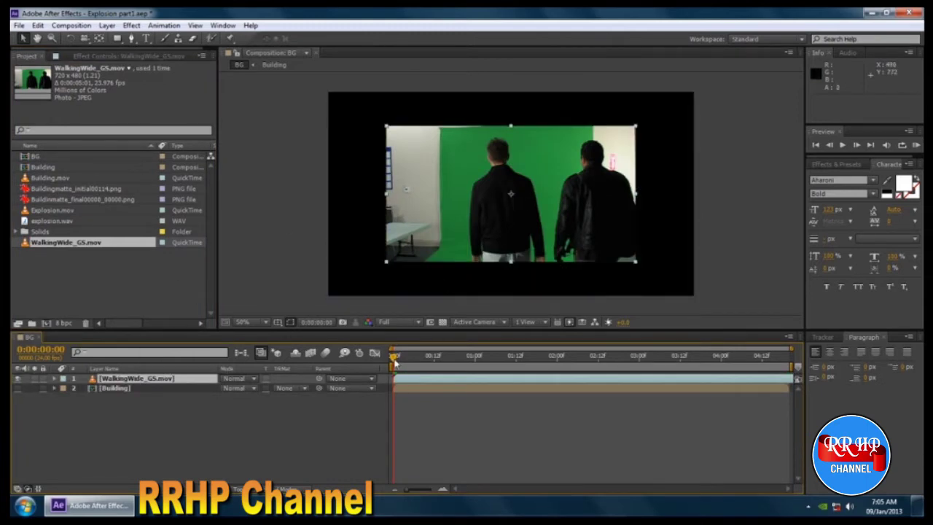
drag(396, 363, 467, 363)
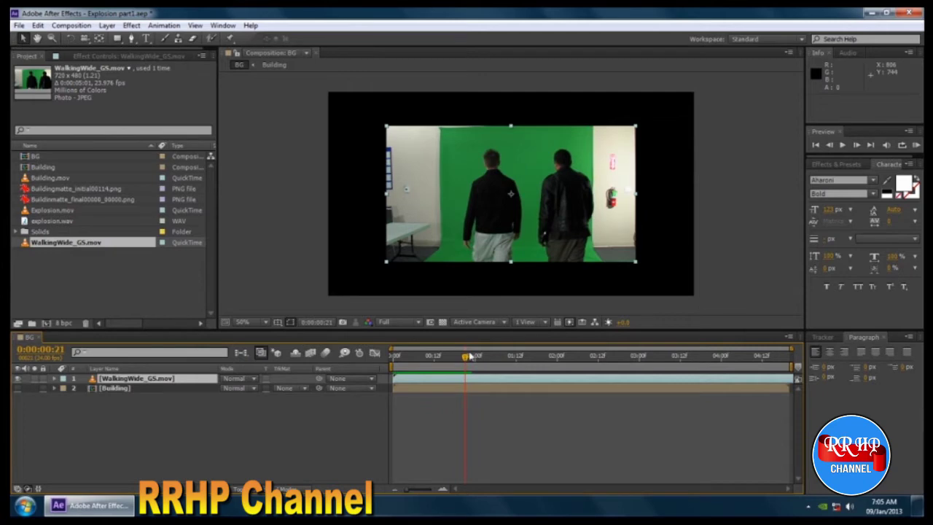
drag(468, 362, 476, 363)
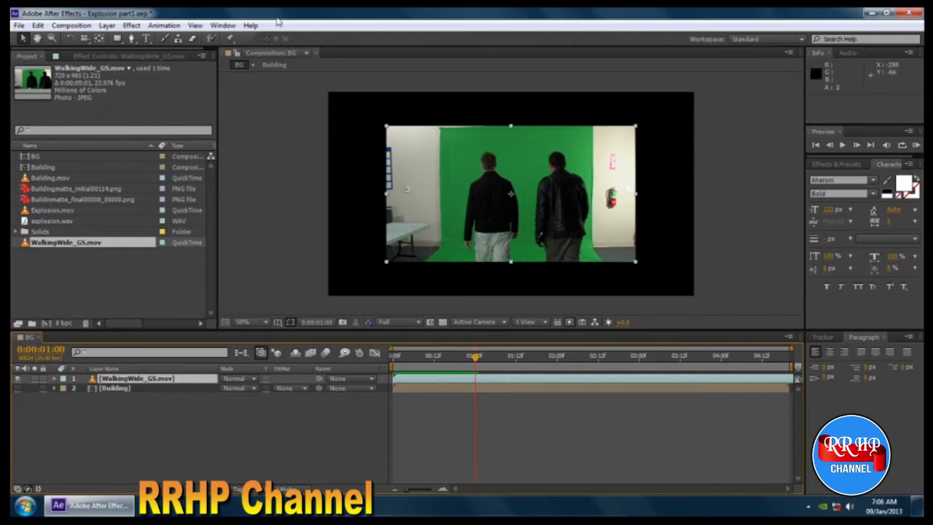
Draw a closed six-point Pen mask around the green backdrop on WalkingWide_GS.mov, then return to Selection.
click(132, 38)
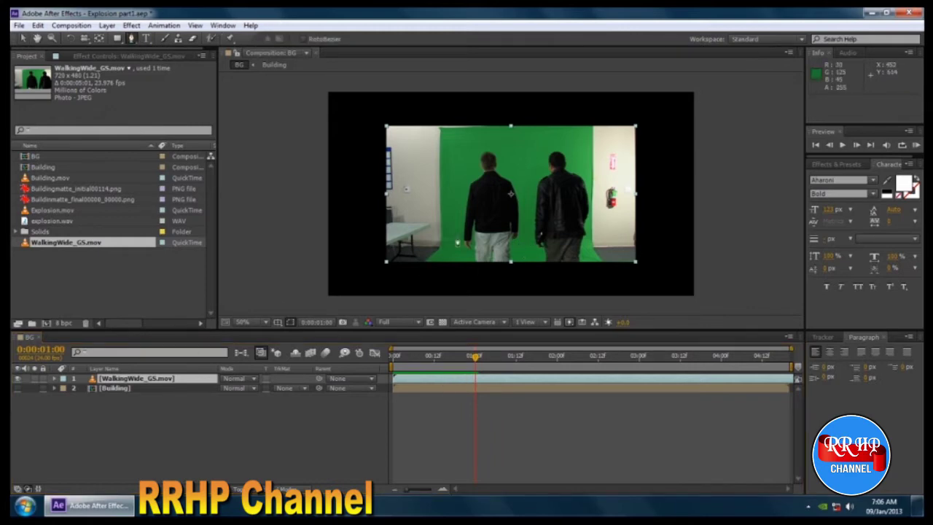
click(423, 264)
drag(443, 235, 442, 211)
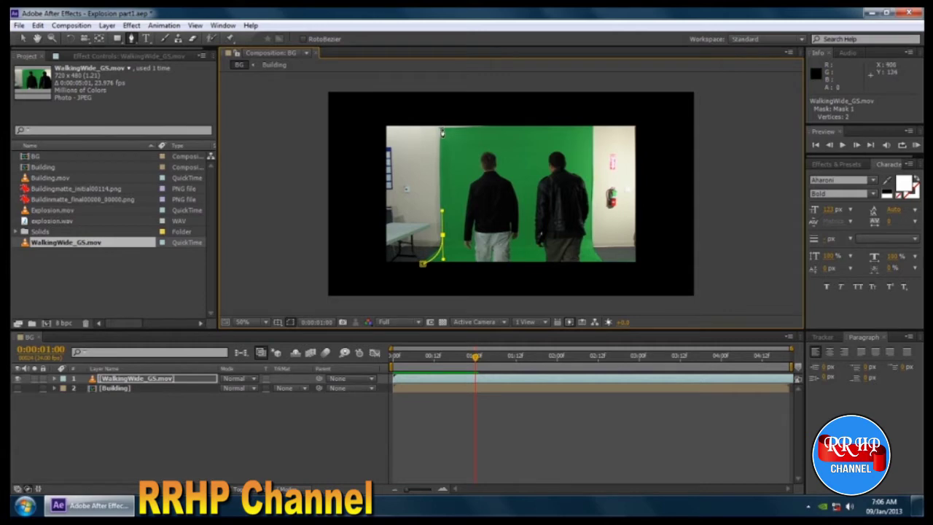
click(442, 131)
click(591, 128)
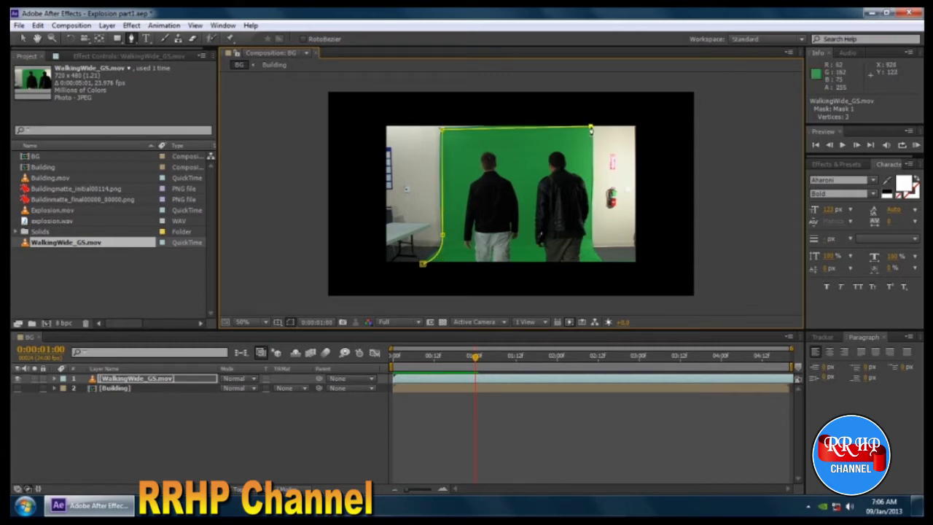
click(592, 242)
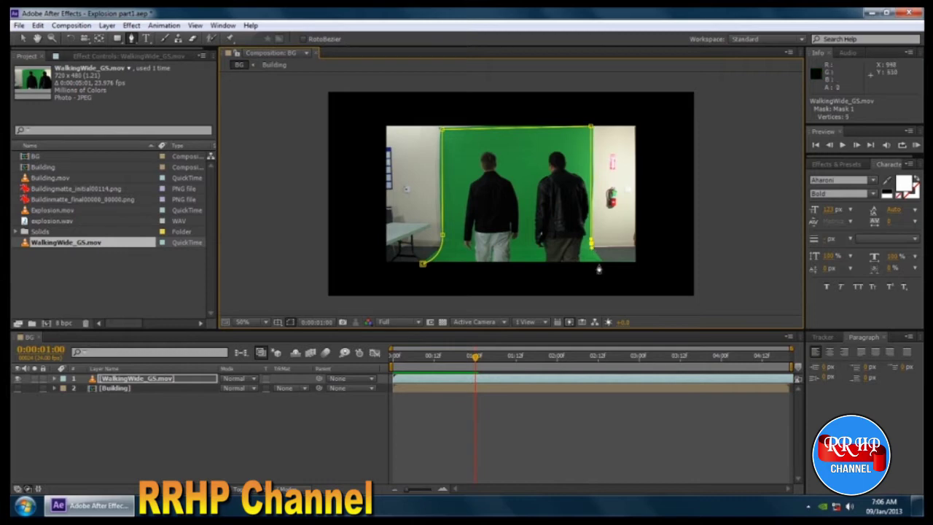
click(603, 265)
click(423, 265)
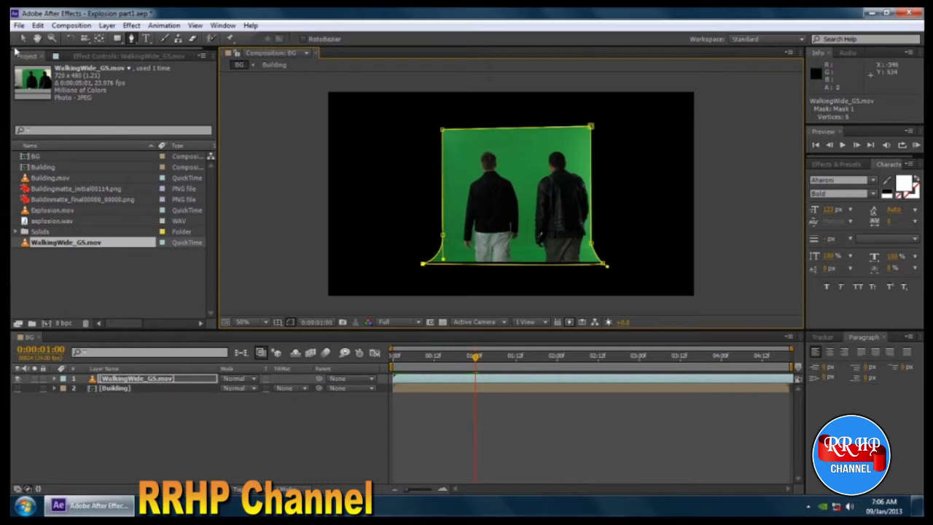
click(21, 38)
click(267, 408)
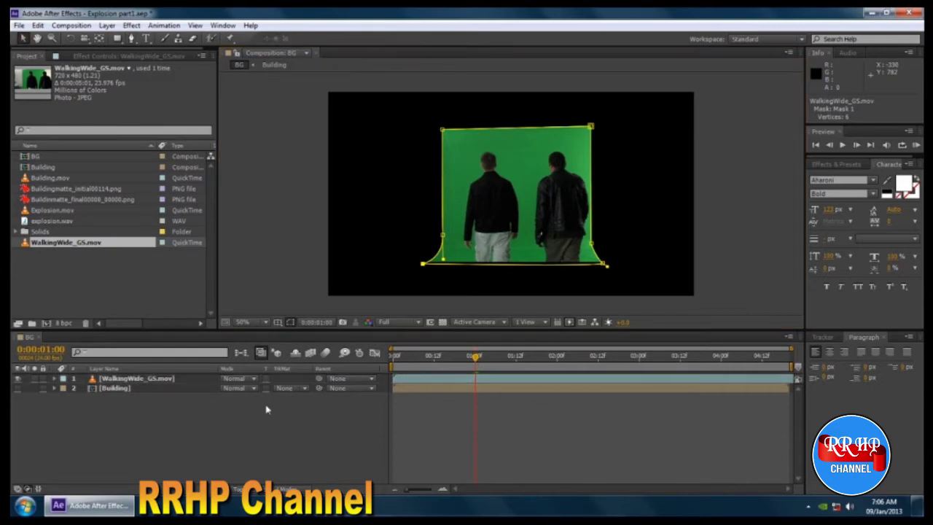
click(567, 226)
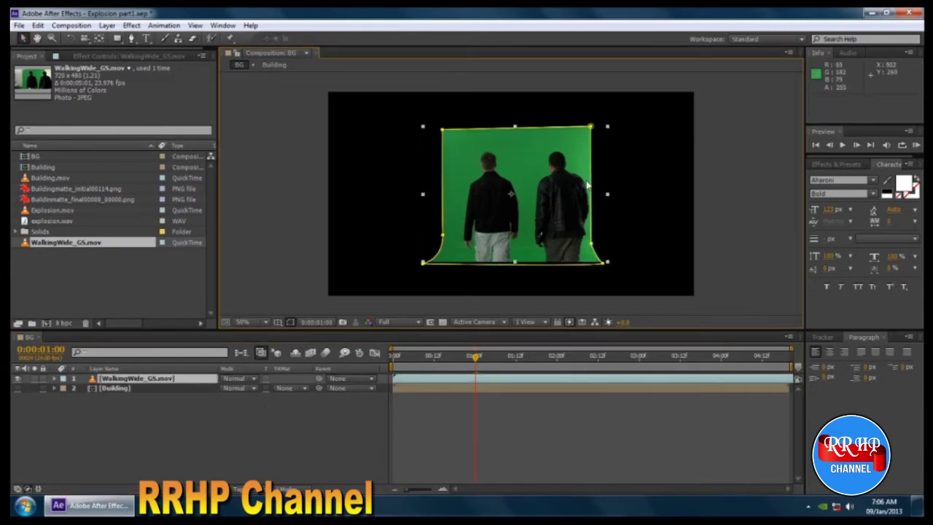
Apply Keylight to WalkingWide_GS.mov, eyedrop the green as Screen Colour, and view Screen Matte.
right_click(167, 387)
mouse_move(250, 233)
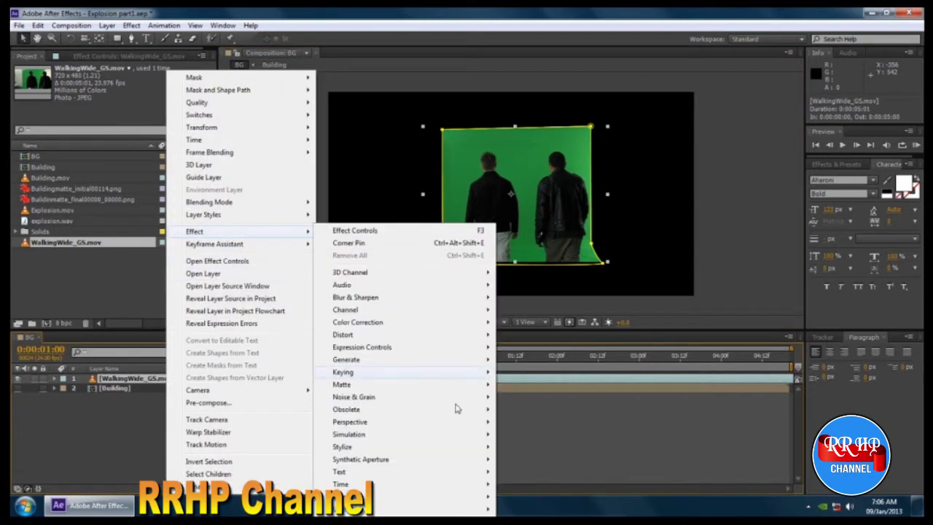
mouse_move(435, 372)
click(549, 459)
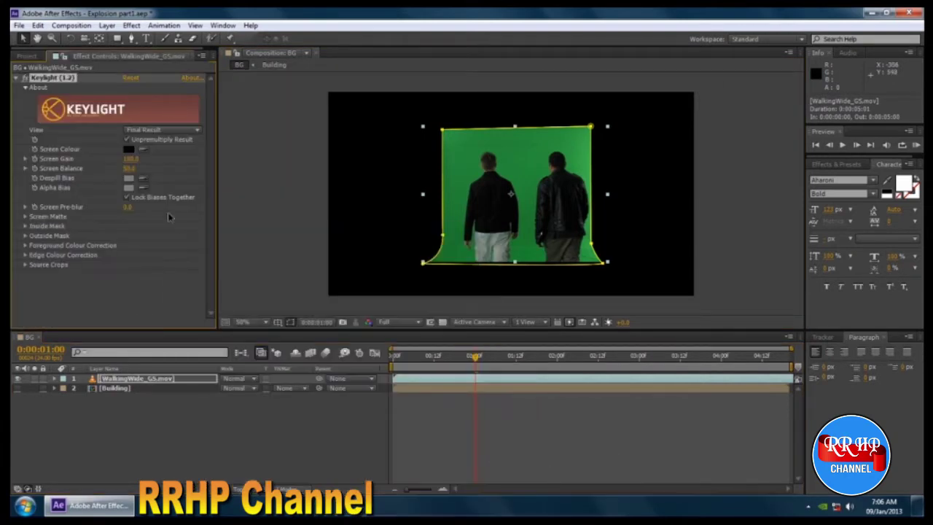
click(143, 149)
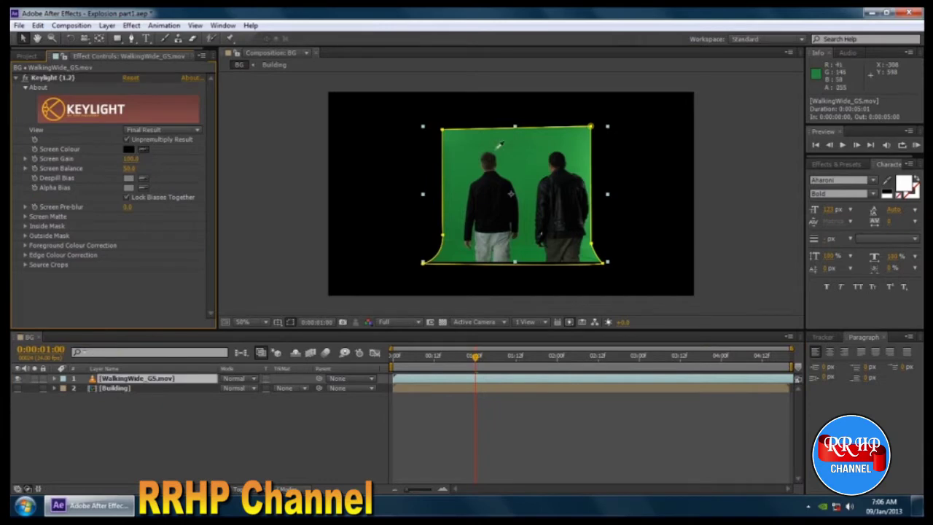
click(446, 152)
click(157, 129)
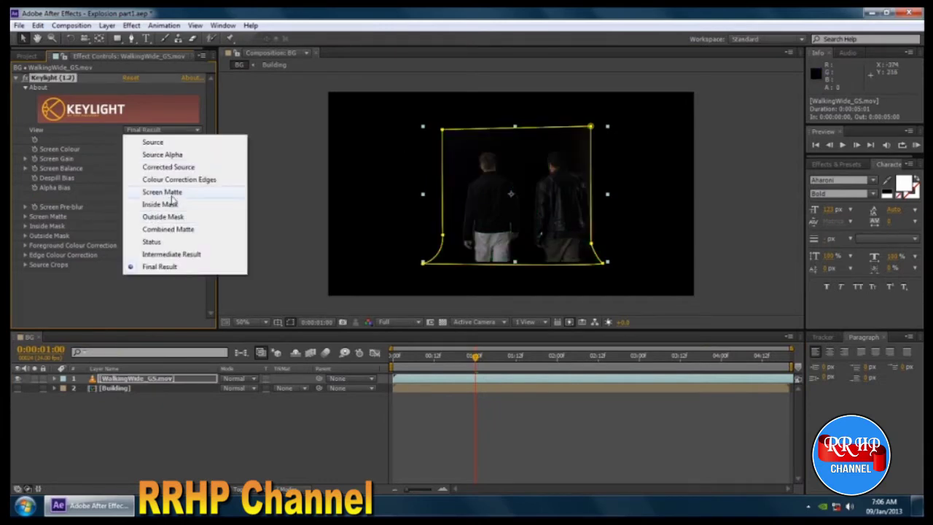
click(164, 191)
Tighten the matte with Clip Black 39.0 and Clip White 53.0, checking later frames.
click(25, 217)
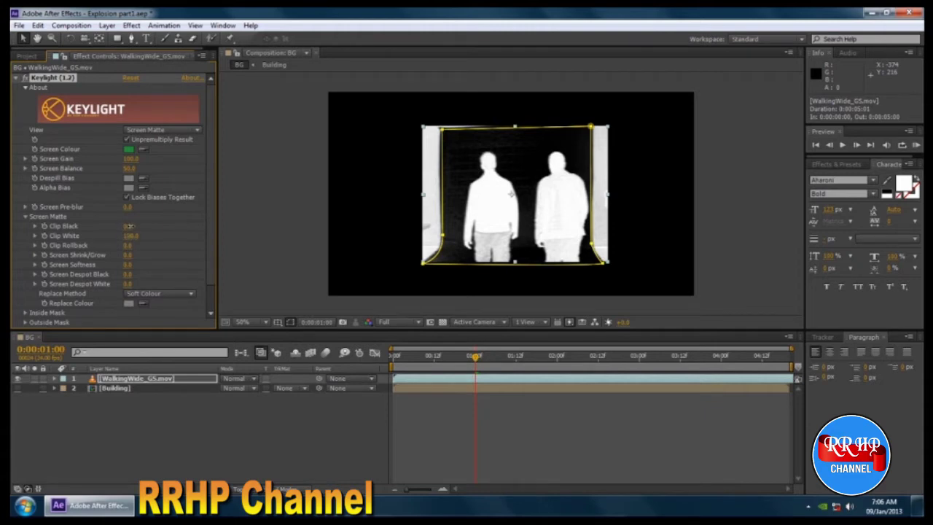
drag(129, 226, 110, 238)
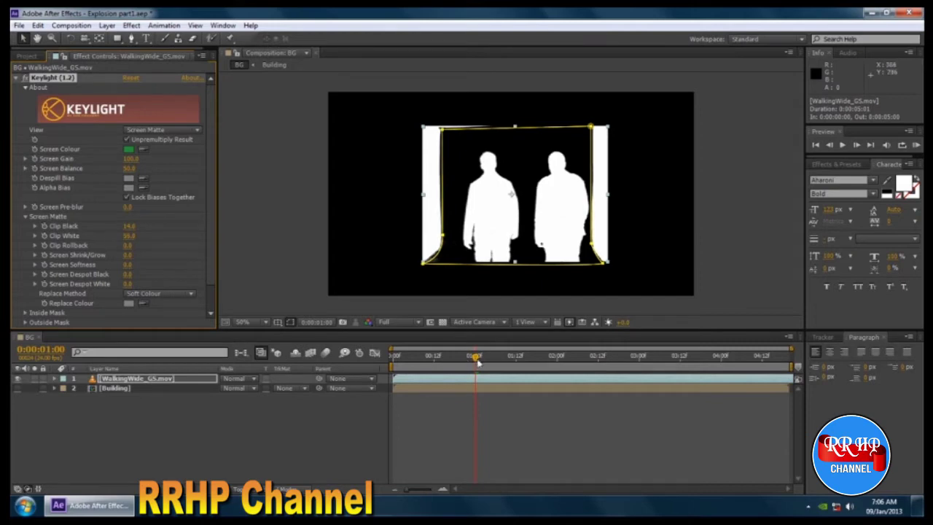
drag(475, 358, 636, 361)
click(144, 150)
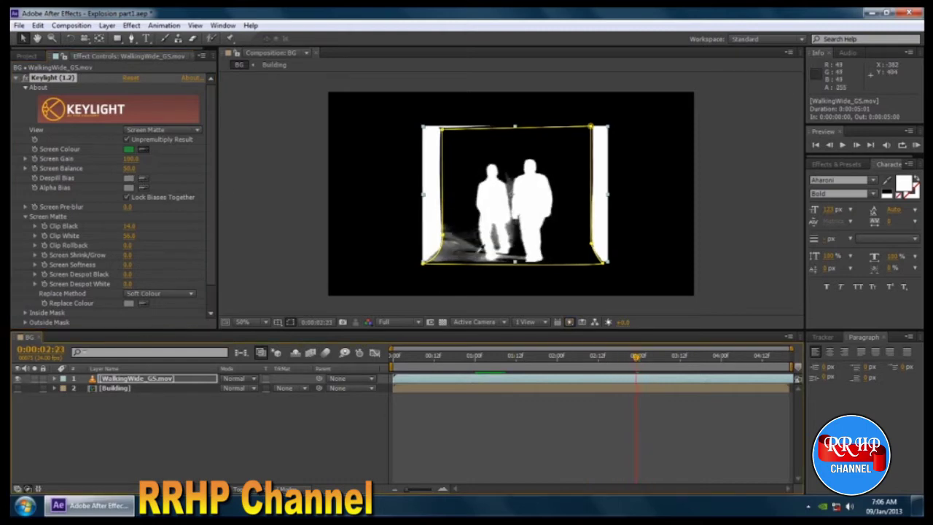
click(455, 253)
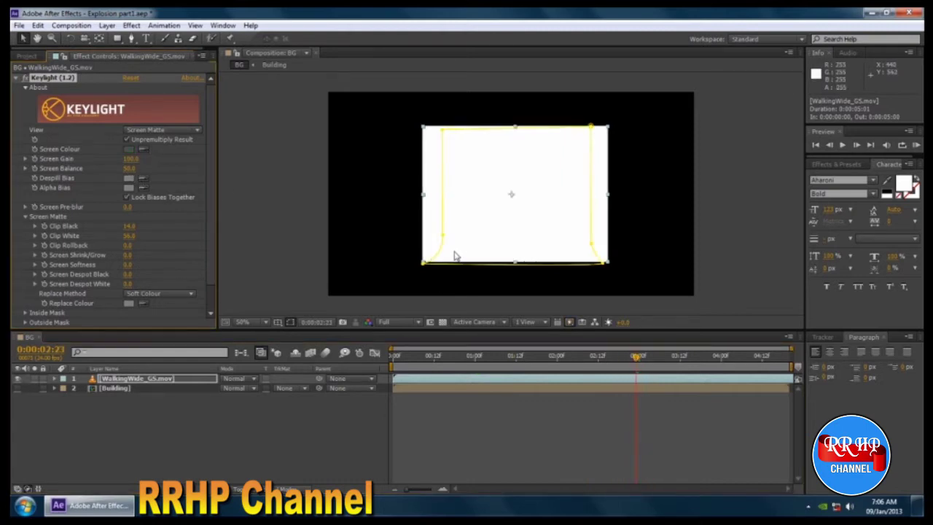
click(456, 256)
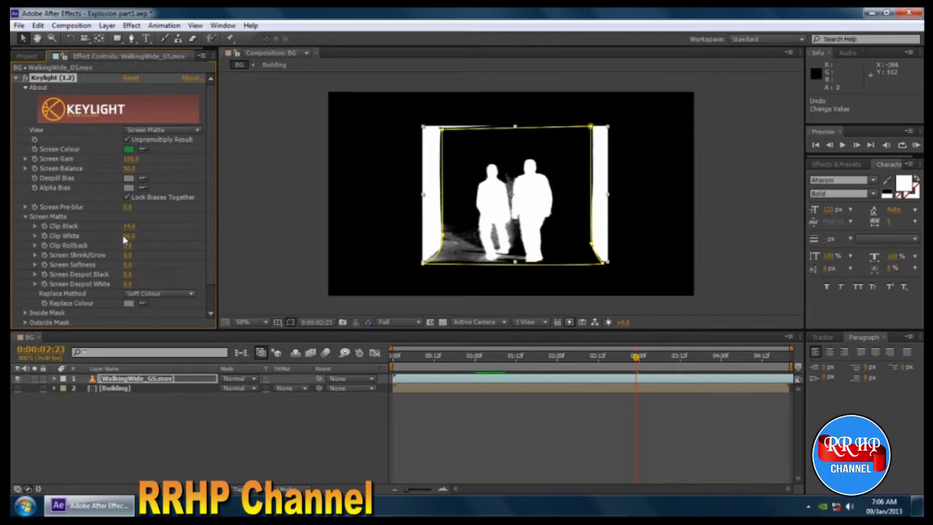
drag(129, 226, 137, 227)
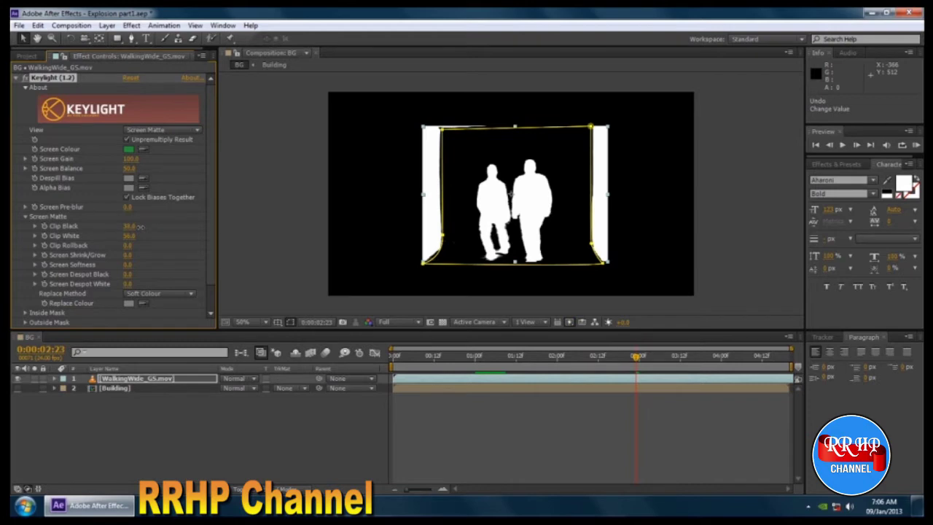
mouse_move(129, 240)
mouse_down()
mouse_move(122, 236)
mouse_move(132, 236)
mouse_up()
drag(636, 359, 372, 364)
Switch Keylight to Final Result, view at 100%, and set Screen Shrink/Grow to -1.4.
click(156, 131)
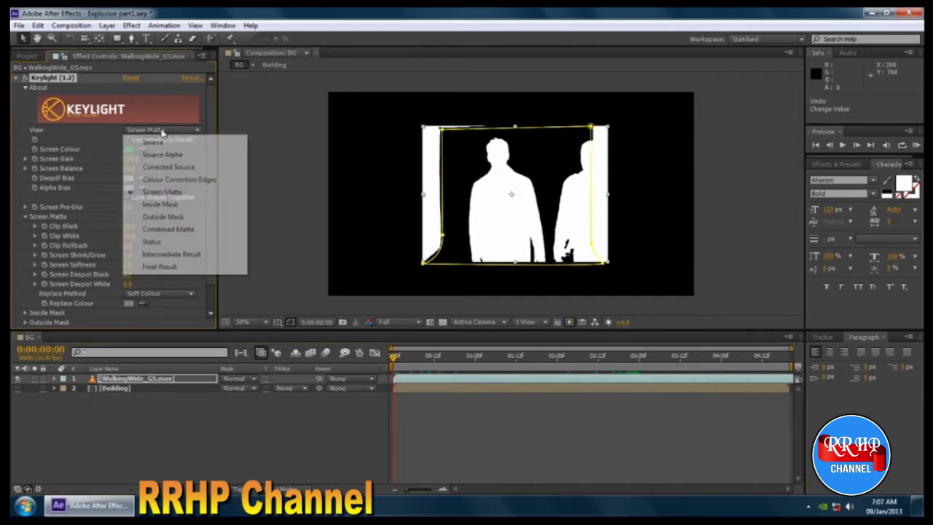
click(162, 268)
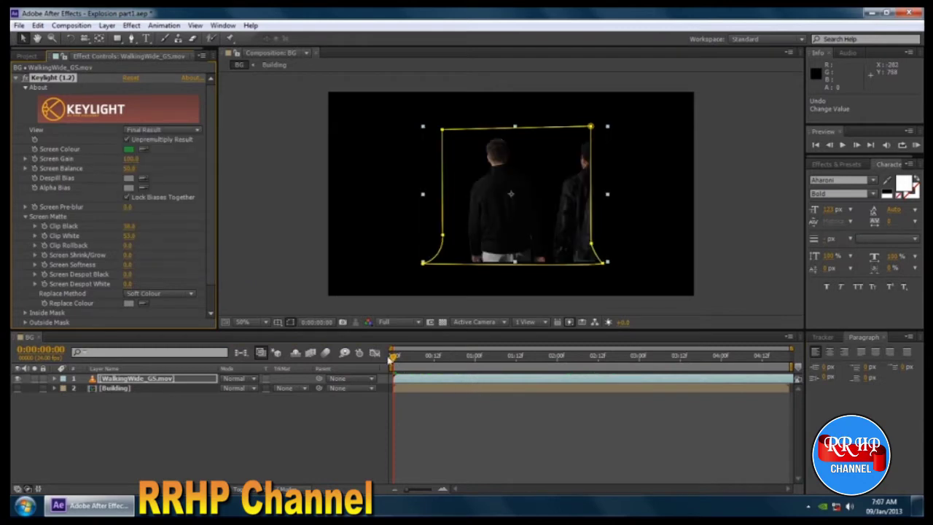
drag(391, 358, 375, 369)
key(period)
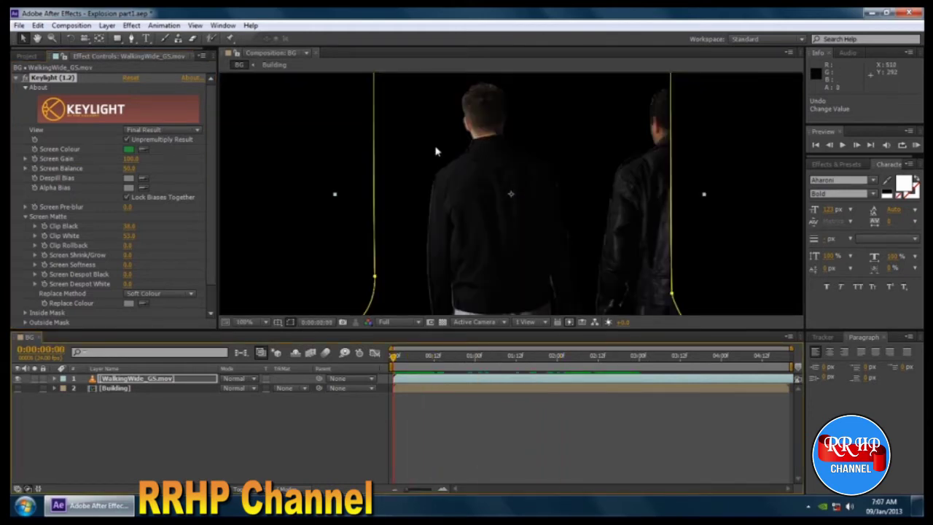
scroll(211, 185, down, 2)
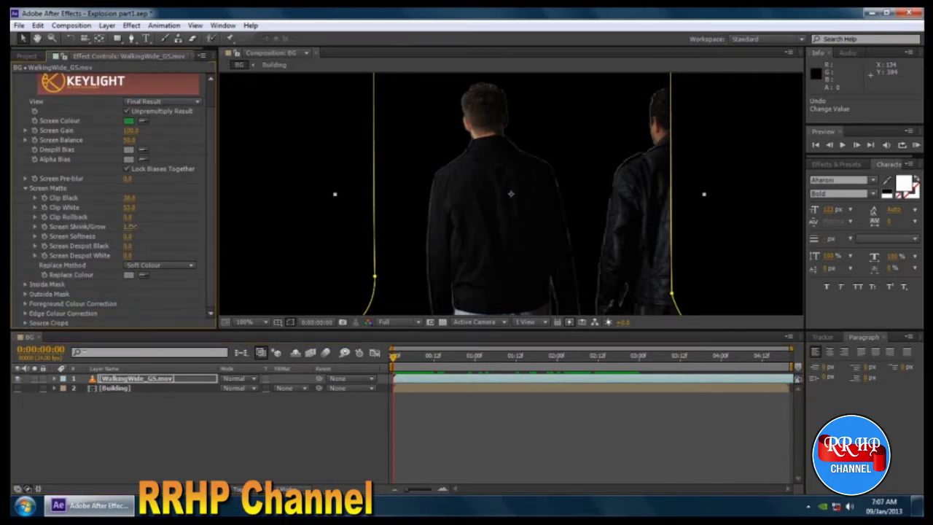
drag(129, 227, 121, 227)
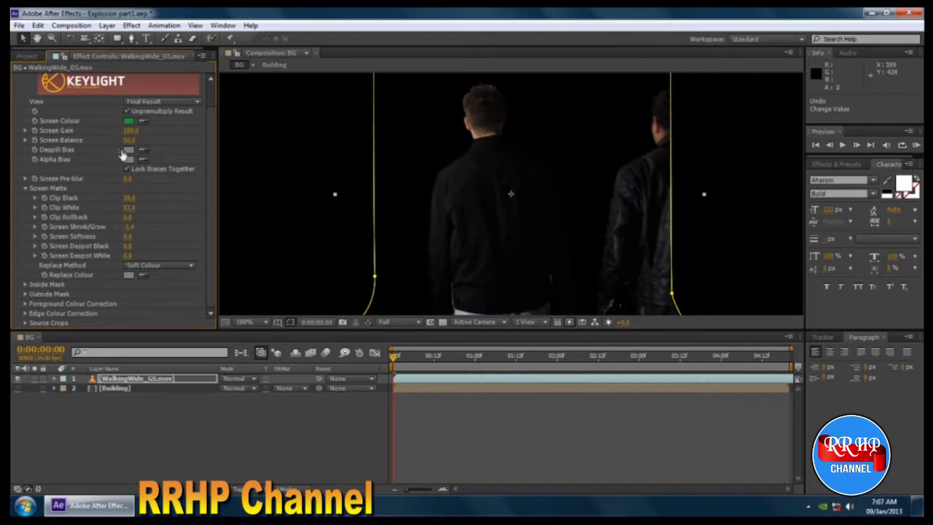
Check the Screen Matte edges, return to Final Result, and make the Building layer visible.
click(164, 101)
click(161, 163)
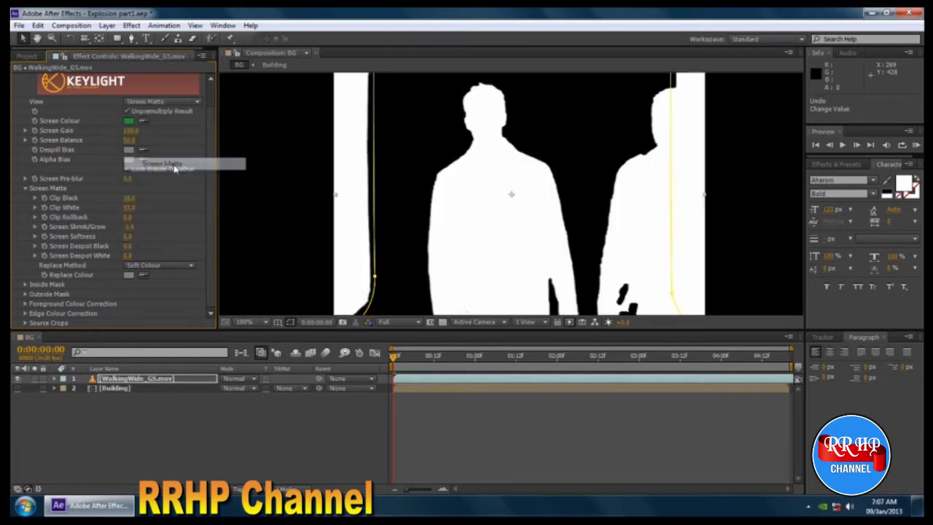
scroll(573, 232, down, 1)
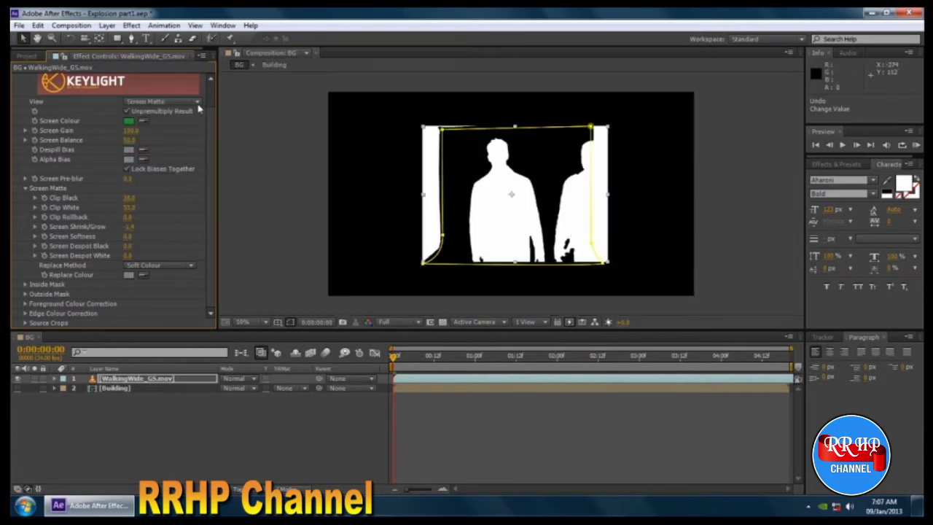
click(162, 101)
click(160, 239)
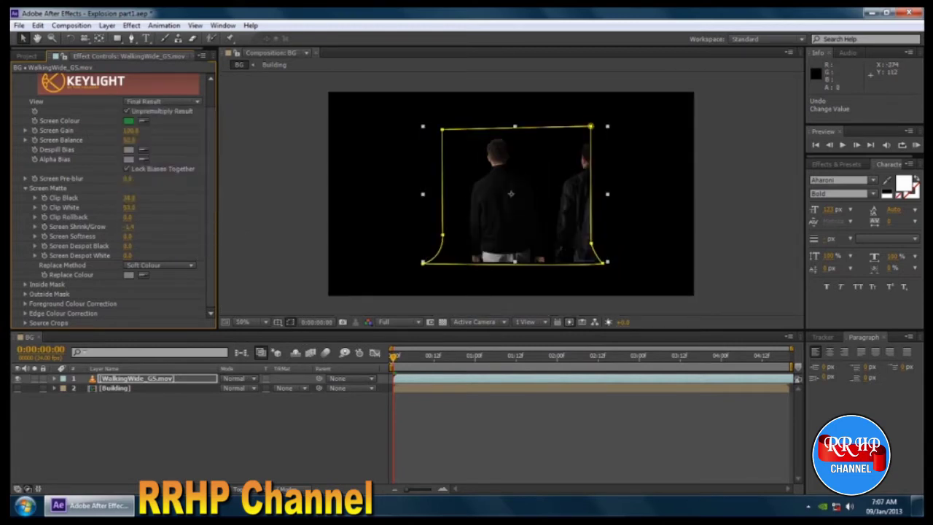
click(18, 387)
click(182, 416)
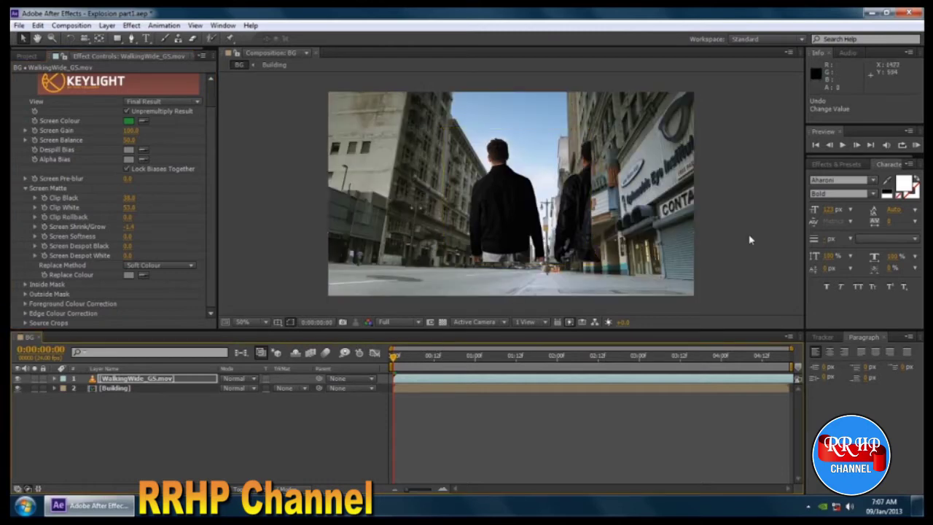
drag(435, 358, 471, 366)
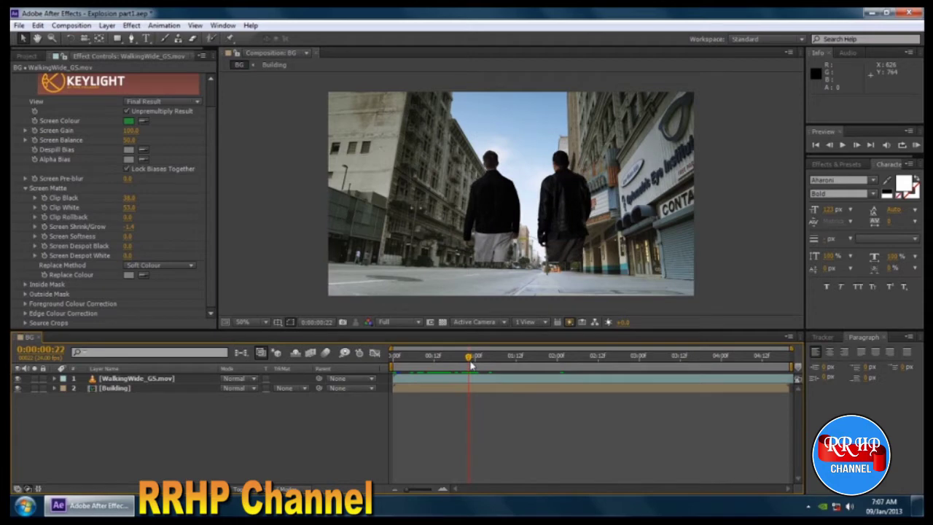
Trim WalkingWide_GS.mov to start at the current time, slide it to 0, and reposition the men lower-left.
click(479, 379)
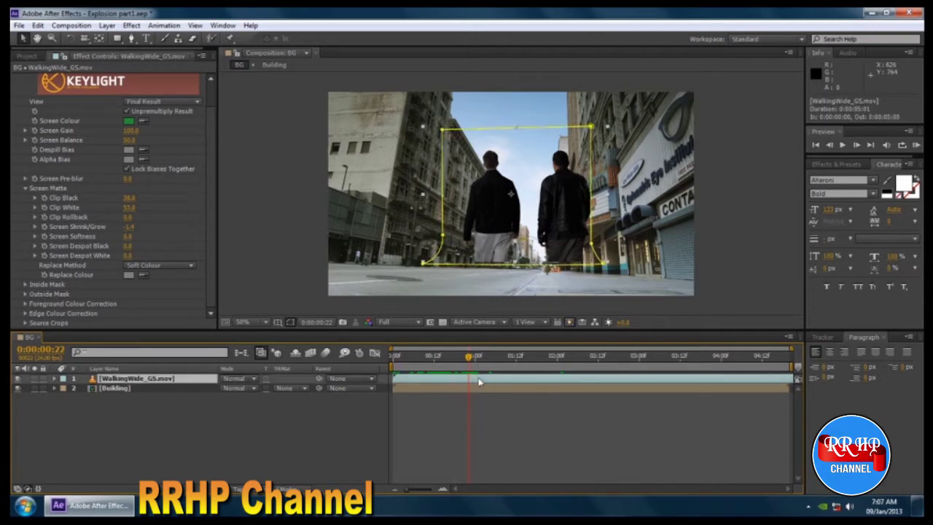
key(alt+bracketleft)
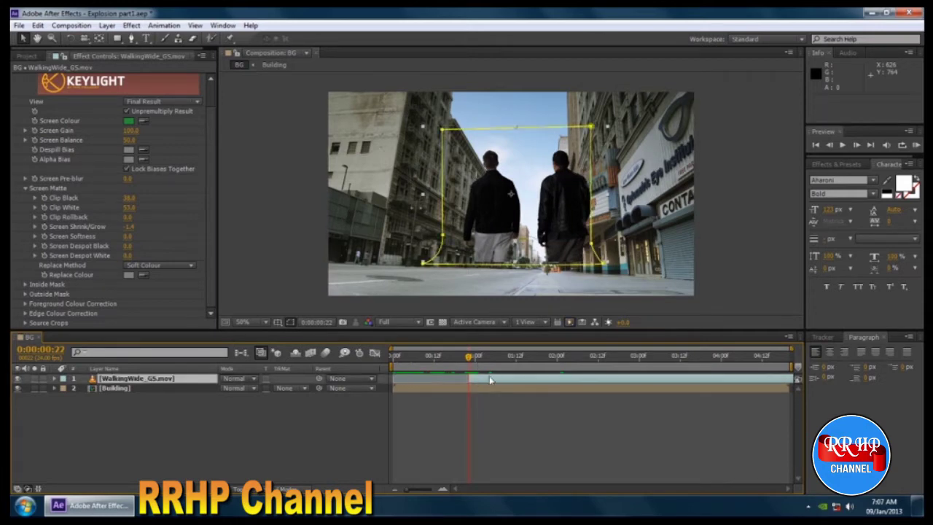
drag(490, 380, 388, 354)
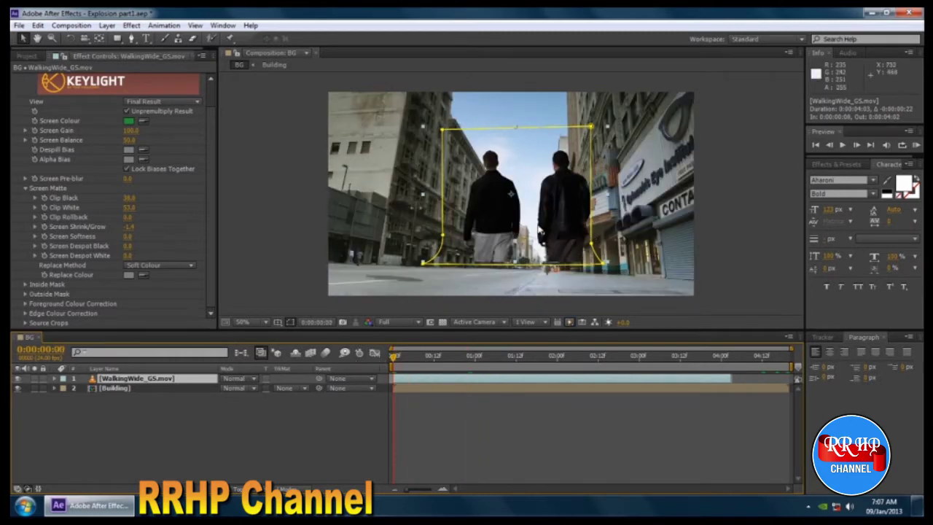
drag(511, 193, 469, 230)
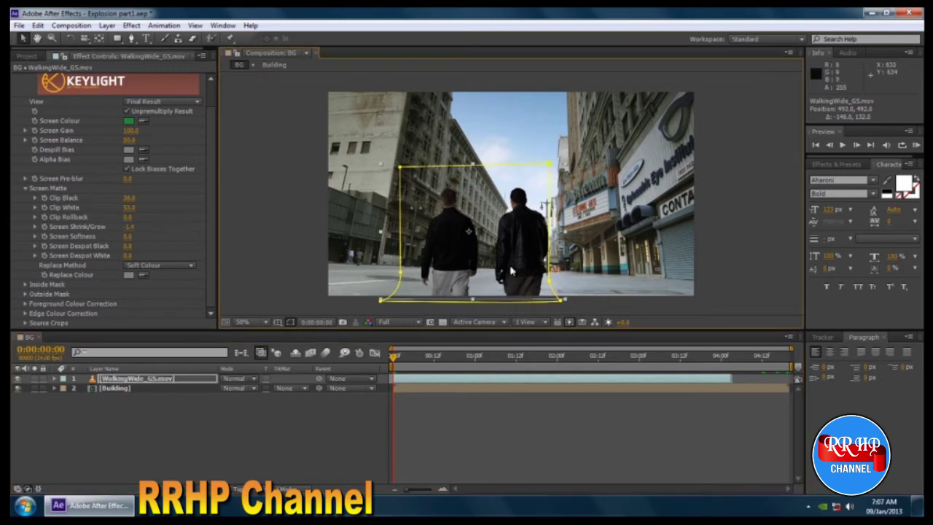
drag(513, 254, 513, 251)
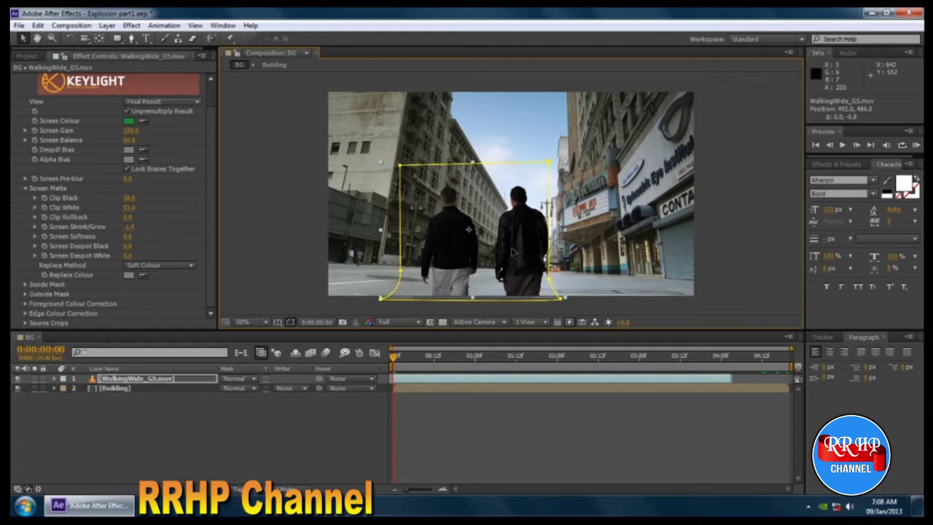
Scale the keyed men to 114%, shift them up-right, deselect, and start a preview.
key(s)
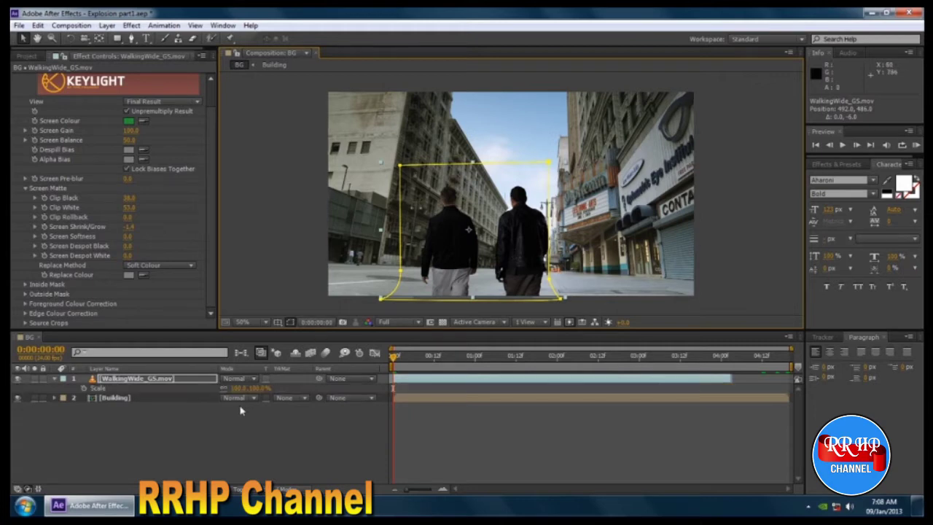
drag(241, 387, 251, 388)
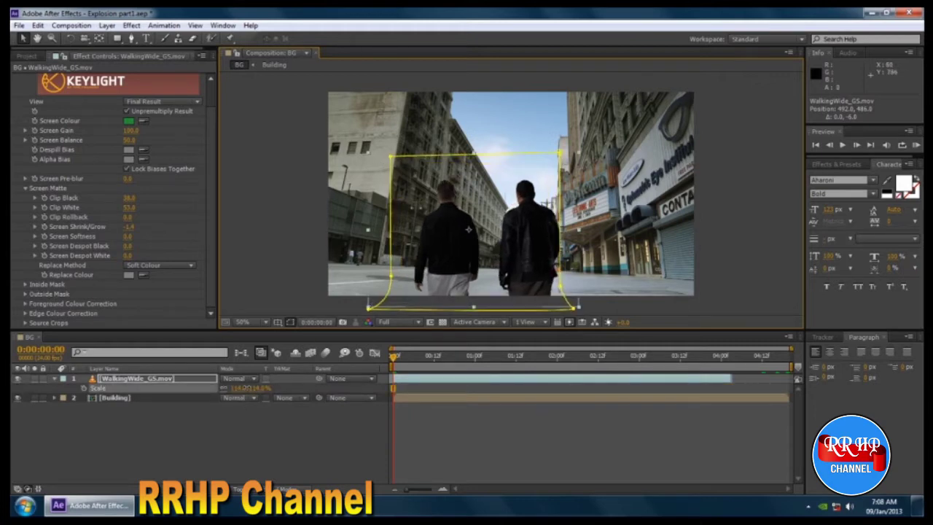
drag(526, 269, 531, 265)
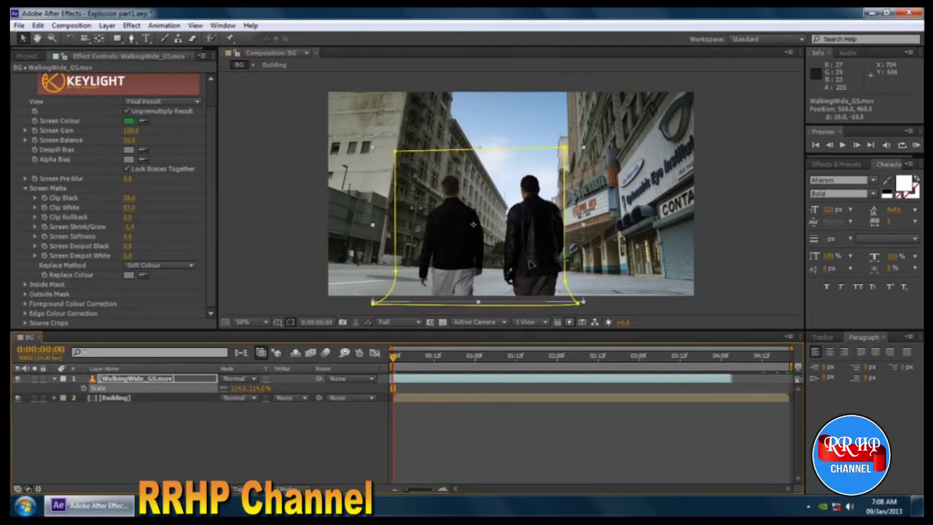
click(270, 435)
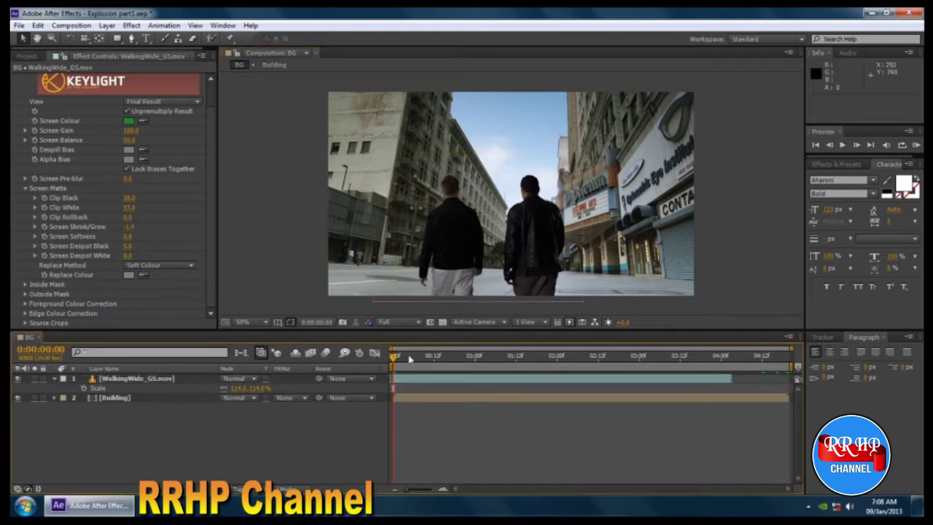
key(space)
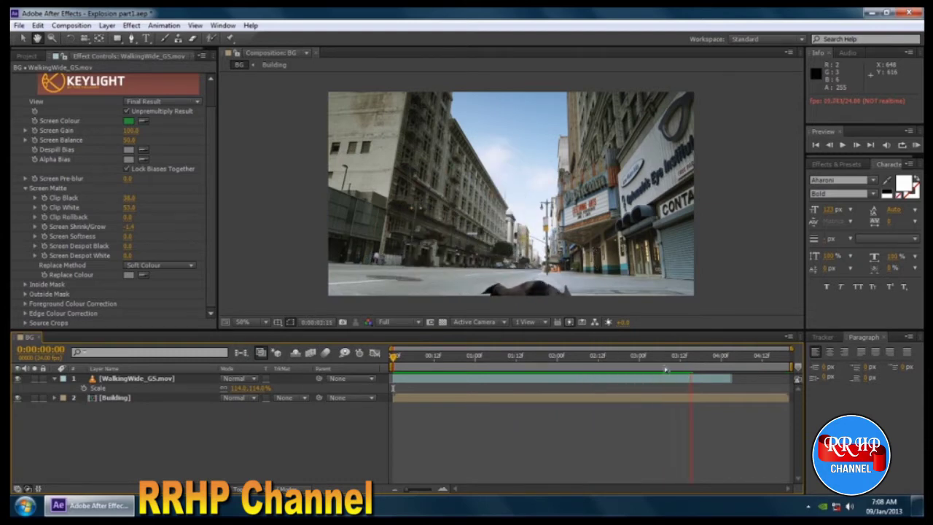
Drag Mask 1's bottom-right vertex on WalkingWide_GS.mov slightly lower, then deselect the layer.
drag(589, 357, 660, 365)
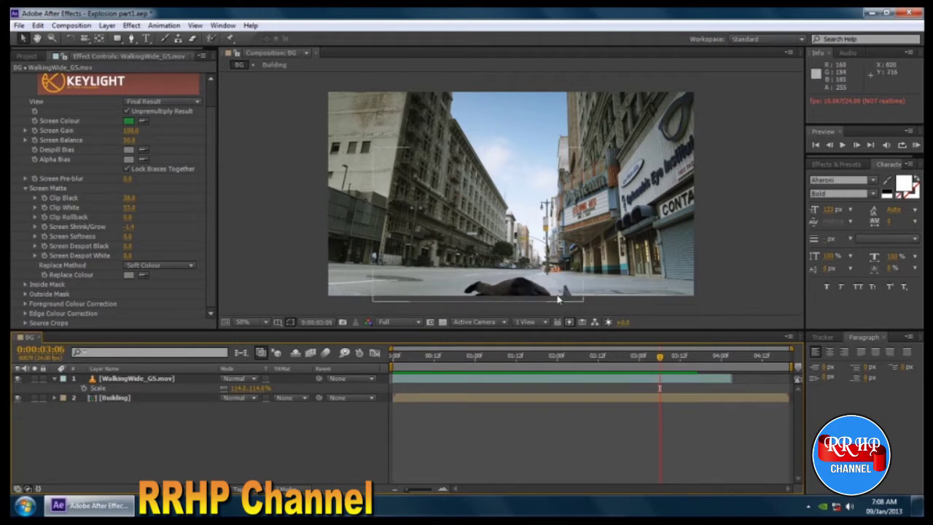
drag(503, 363, 662, 369)
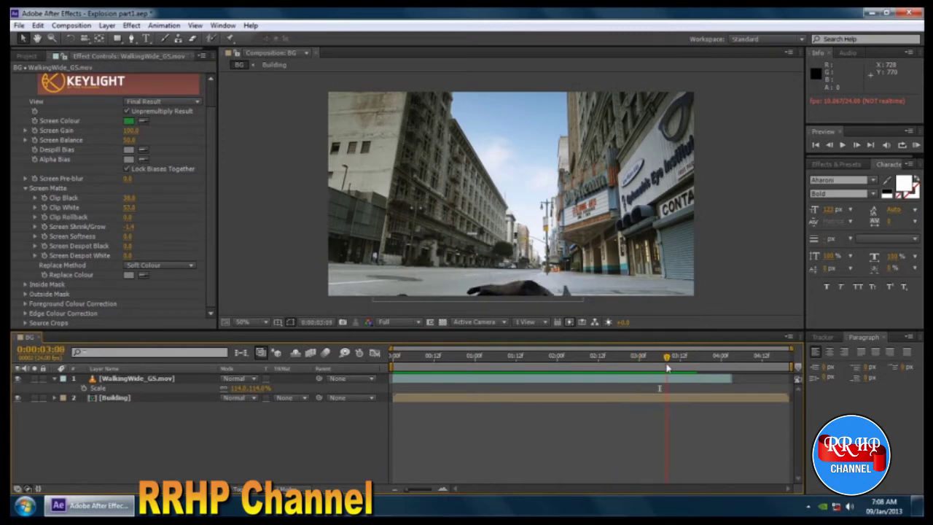
click(132, 378)
click(211, 135)
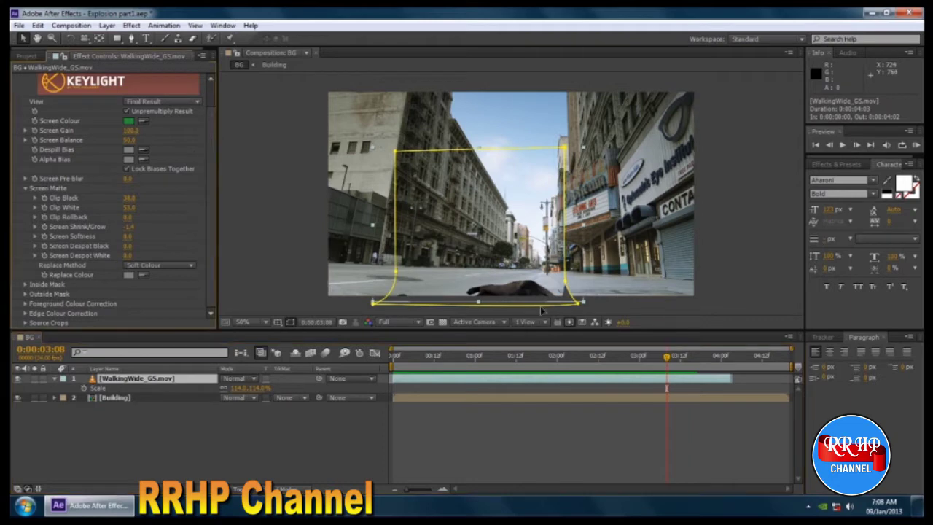
drag(581, 306, 563, 303)
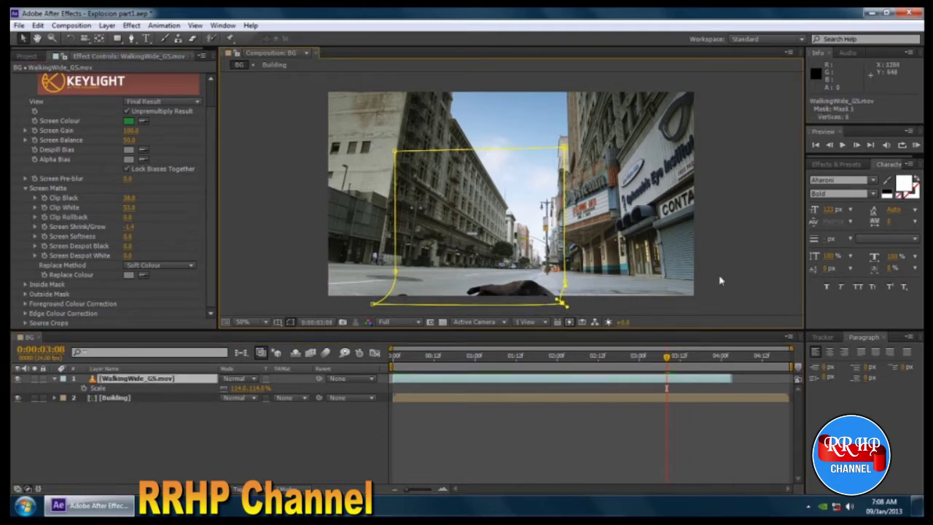
click(773, 229)
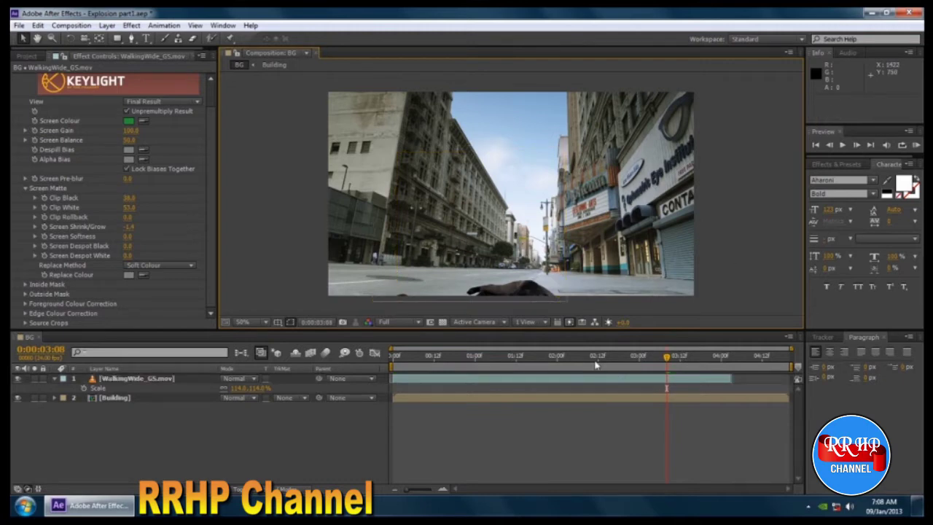
Preview the shot from the start twice with numpad 0.
drag(596, 364, 721, 375)
key(KP_0)
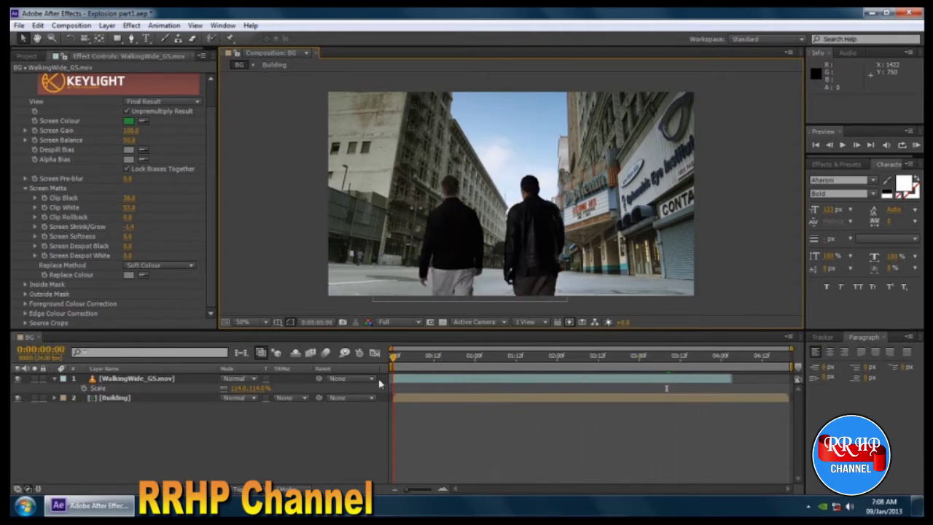
drag(654, 384, 400, 385)
key(KP_0)
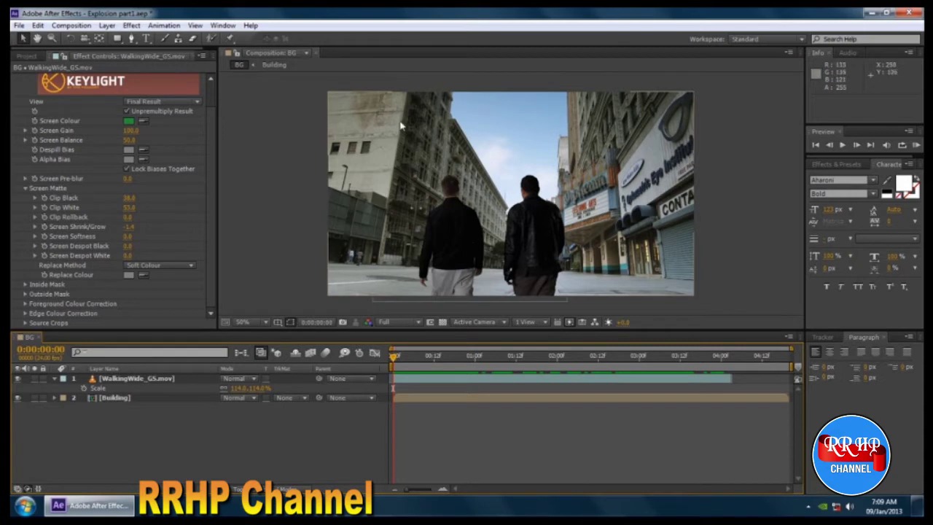
Browse the Distort effects from the walking men layer's context menu, then focus the Effects & Presets panel.
click(155, 380)
right_click(159, 382)
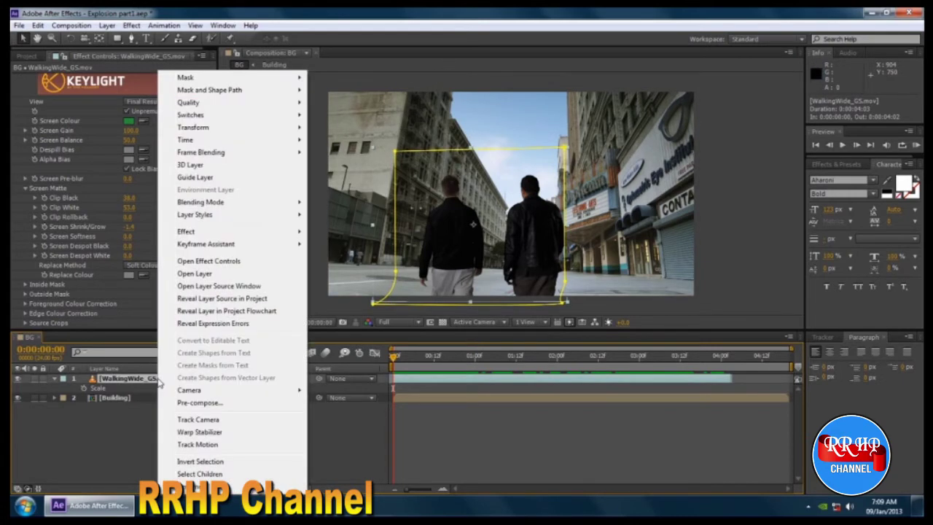
mouse_move(238, 235)
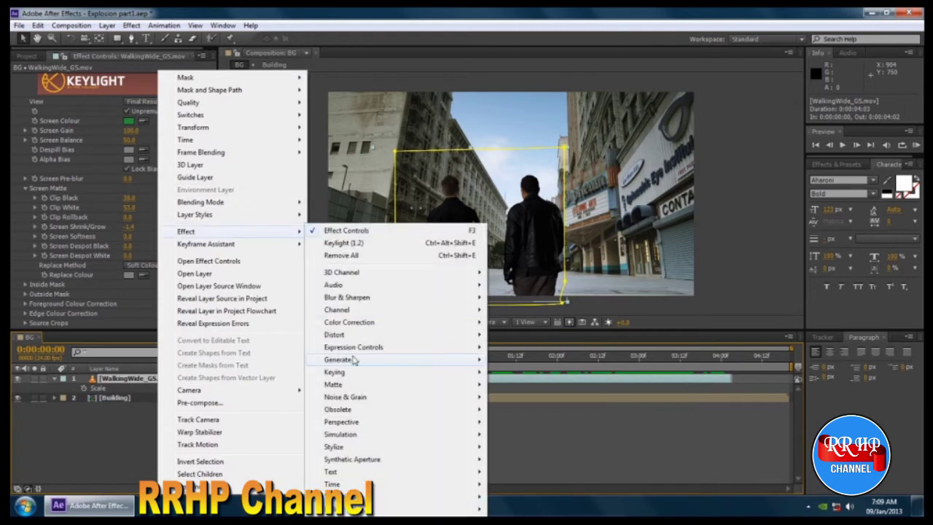
mouse_move(354, 339)
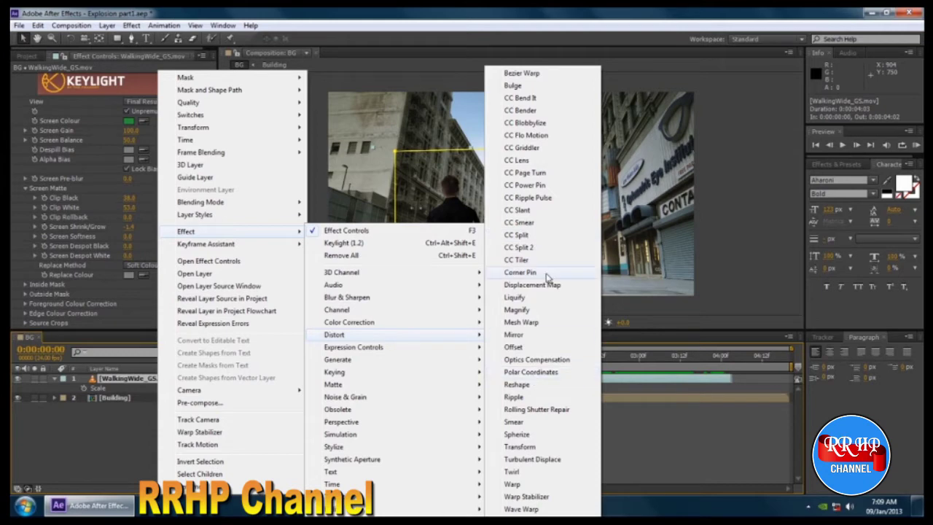
click(856, 166)
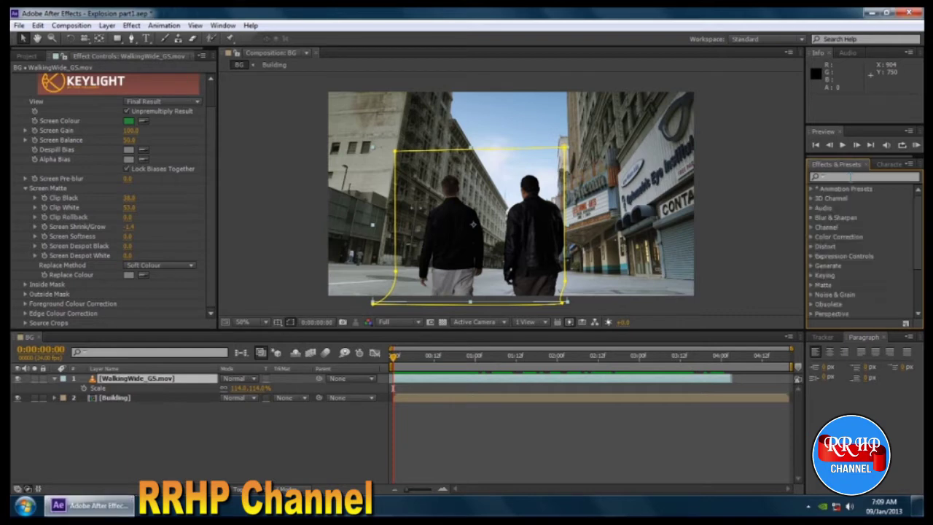
Search 'corne', apply Corner Pin to WalkingWide_GS.mov, drag the Lower Left, Lower Right and Upper Left pins outward, then preview.
text(corner)
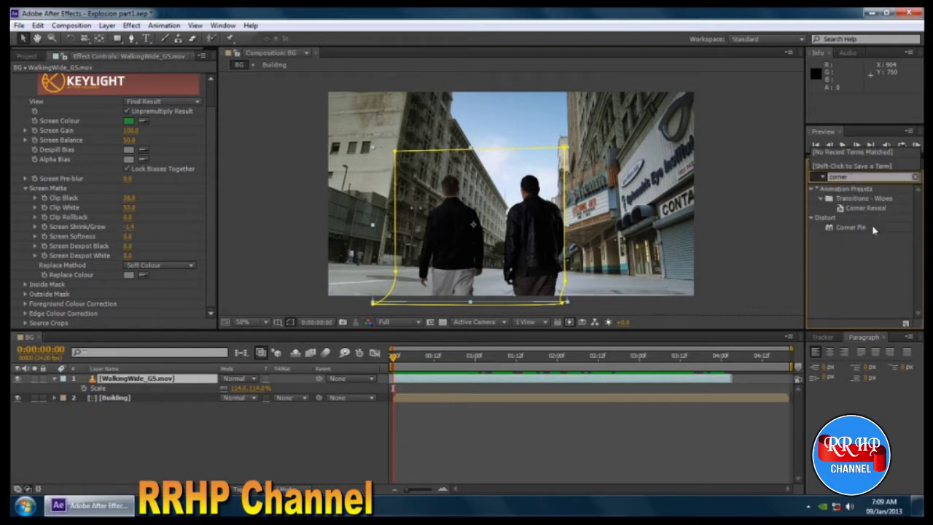
drag(874, 230, 156, 377)
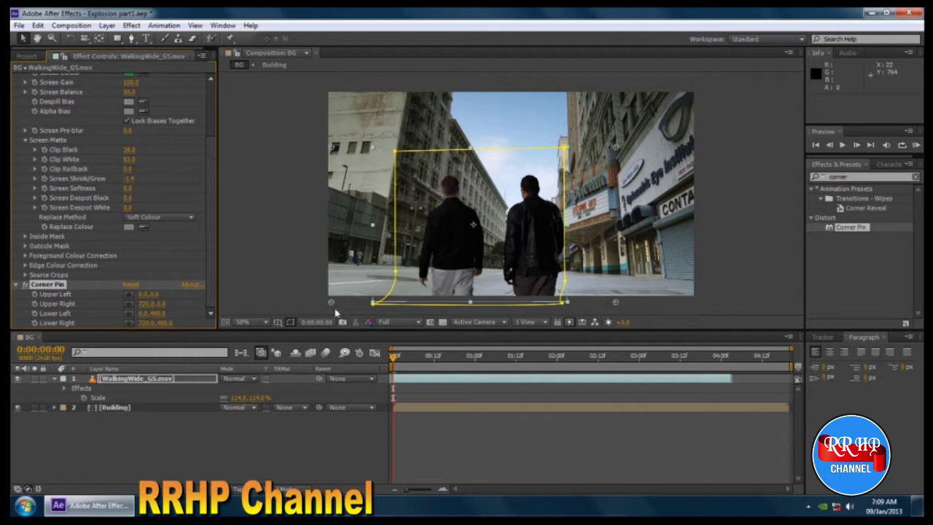
drag(330, 303, 318, 305)
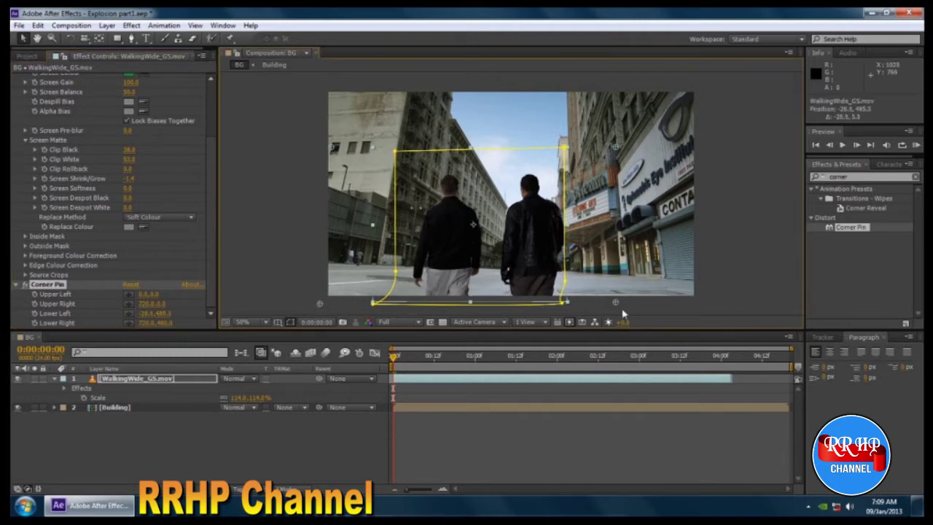
drag(617, 307, 624, 306)
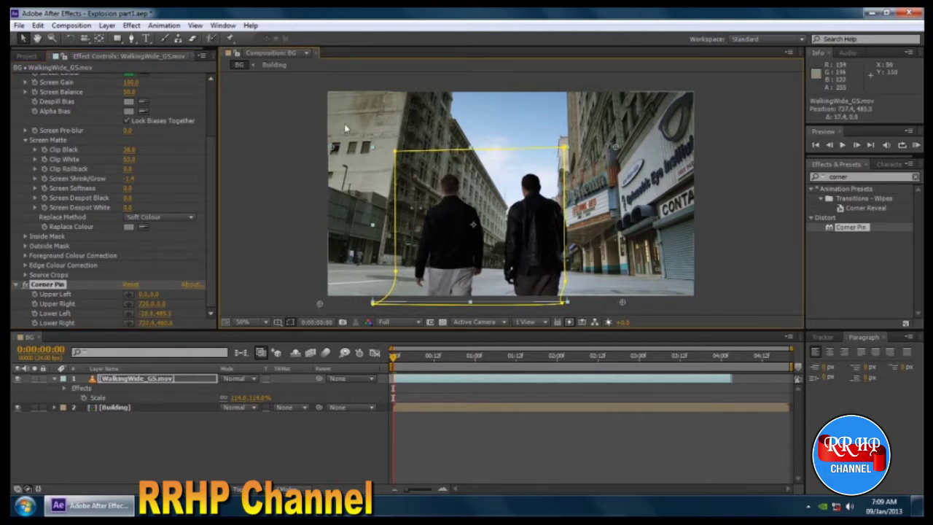
drag(332, 149, 335, 146)
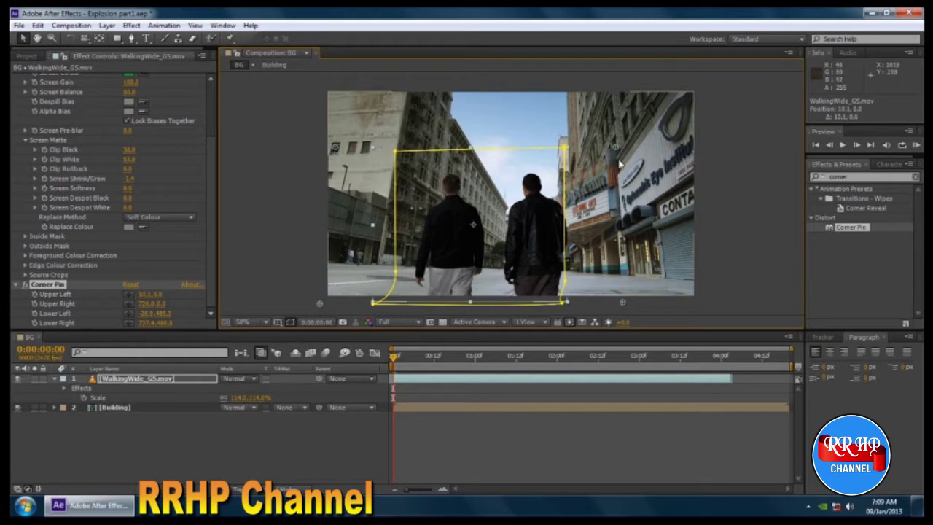
click(733, 194)
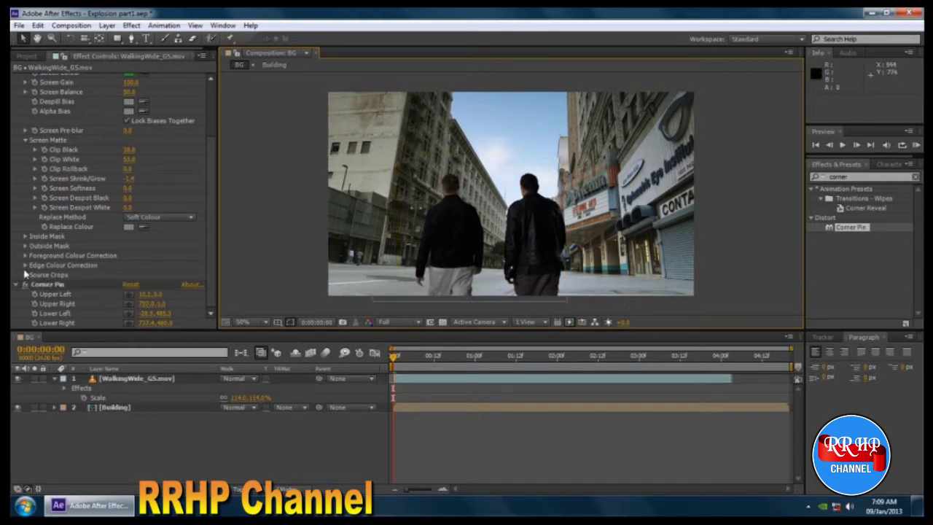
key(space)
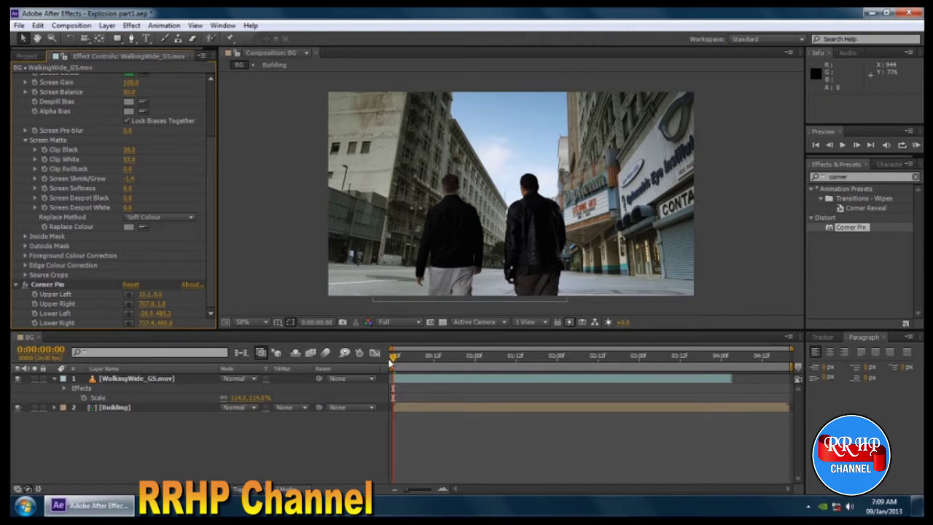
key(space)
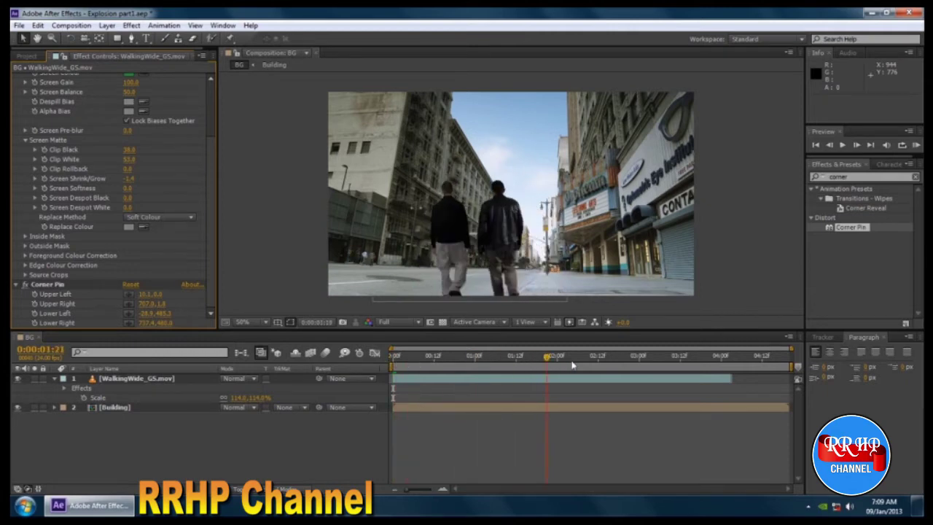
key(space)
drag(392, 368, 376, 384)
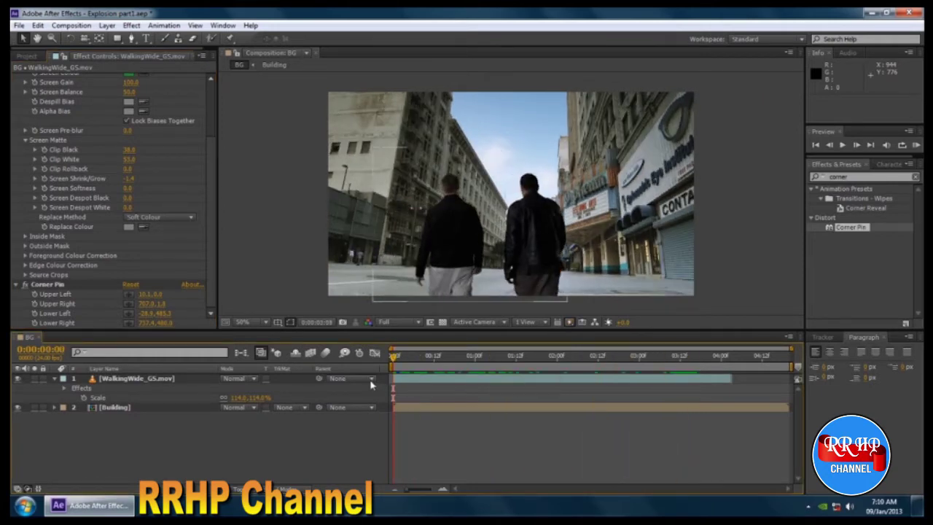
drag(393, 357, 359, 395)
Add Explosion.mov as the top layer above WalkingWide_GS.mov and scrub to frame 13.
click(31, 54)
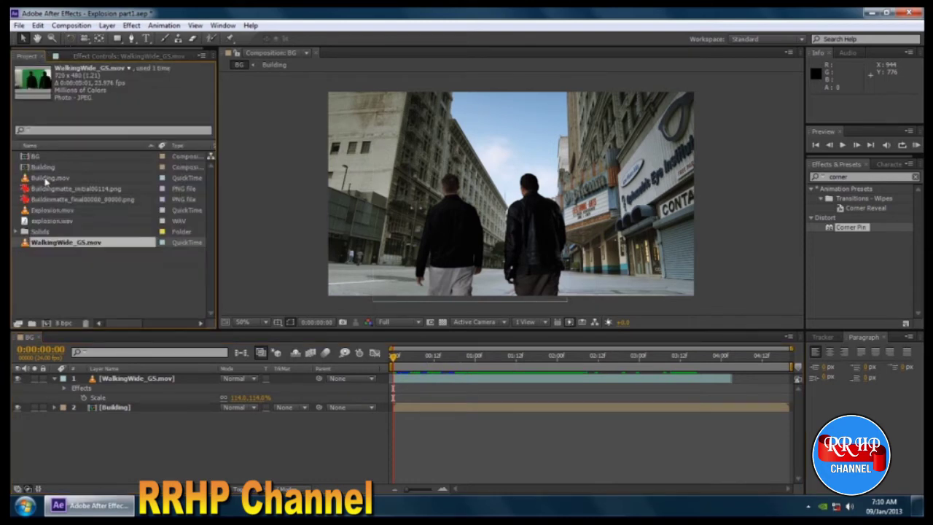
click(45, 211)
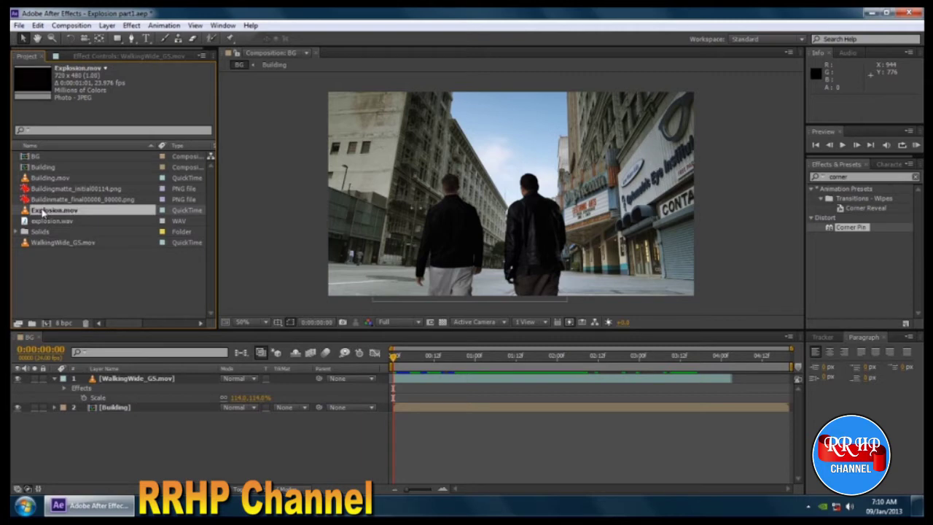
drag(43, 212, 135, 380)
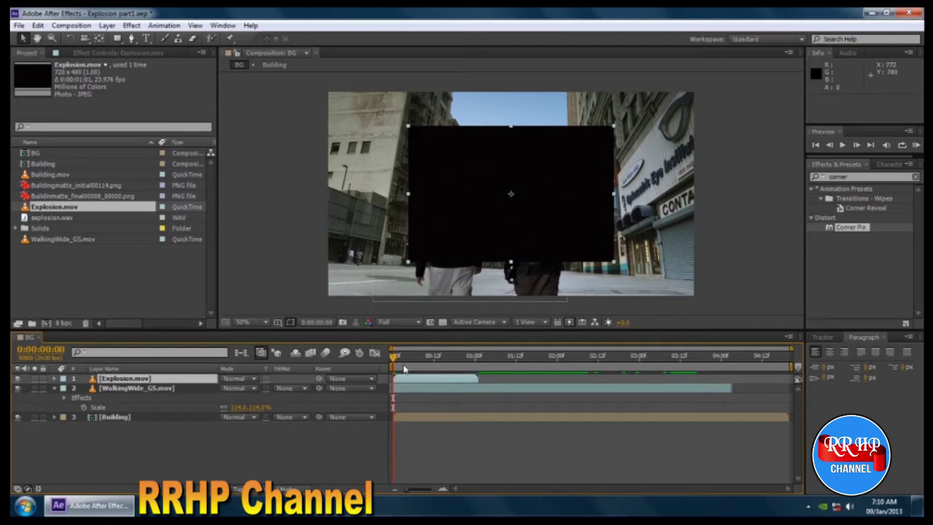
drag(395, 358, 438, 362)
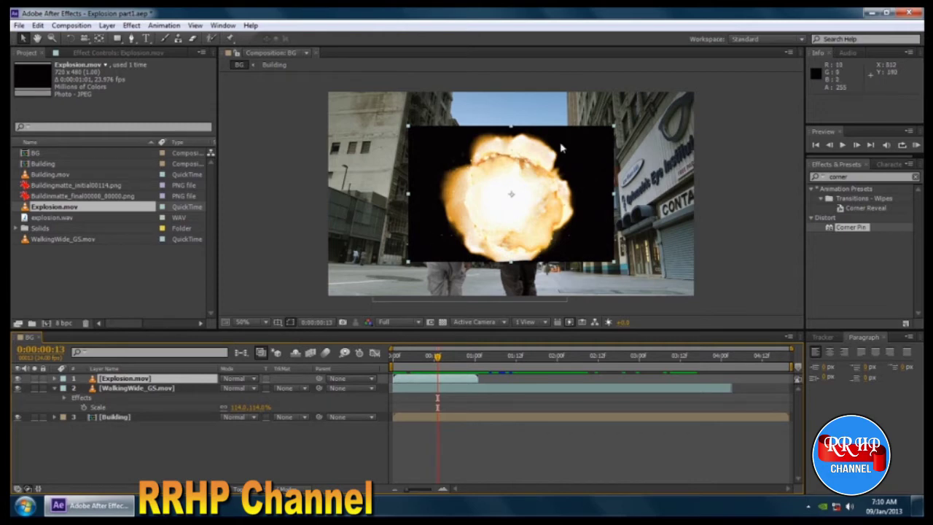
click(255, 379)
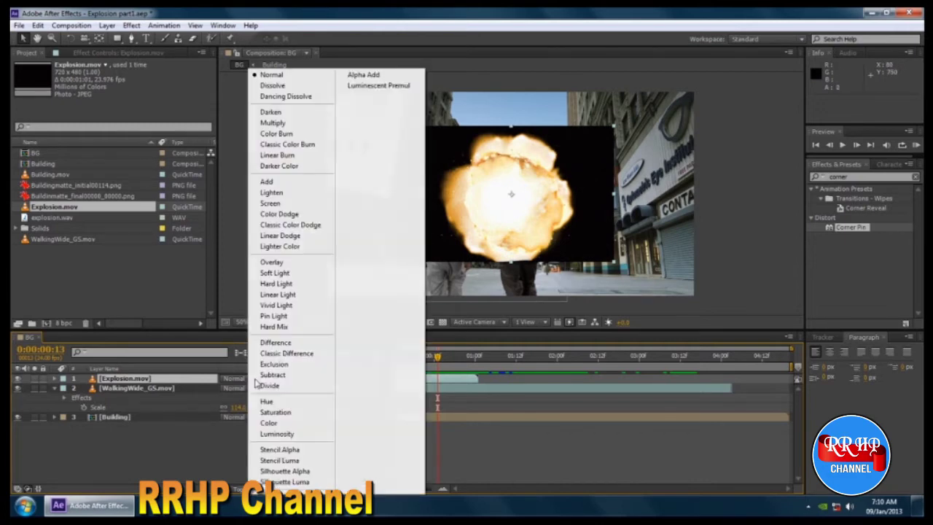
click(267, 181)
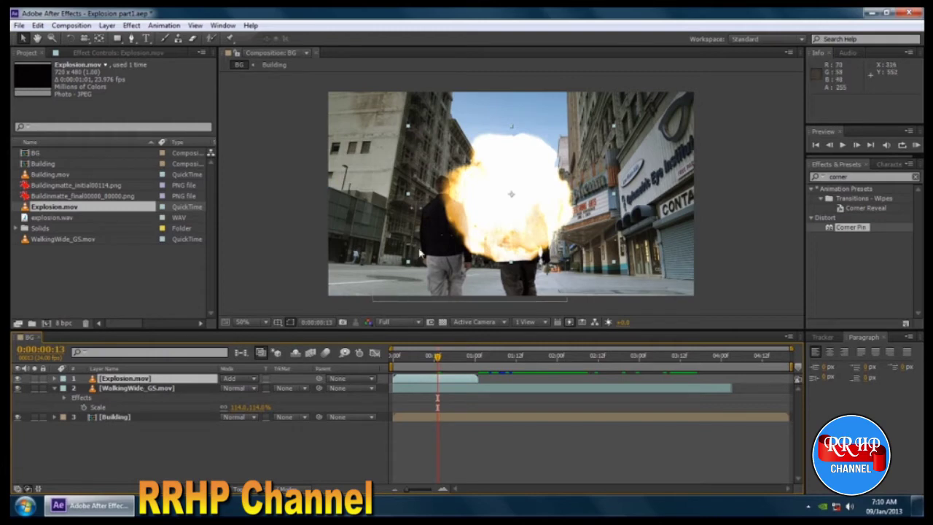
key(period)
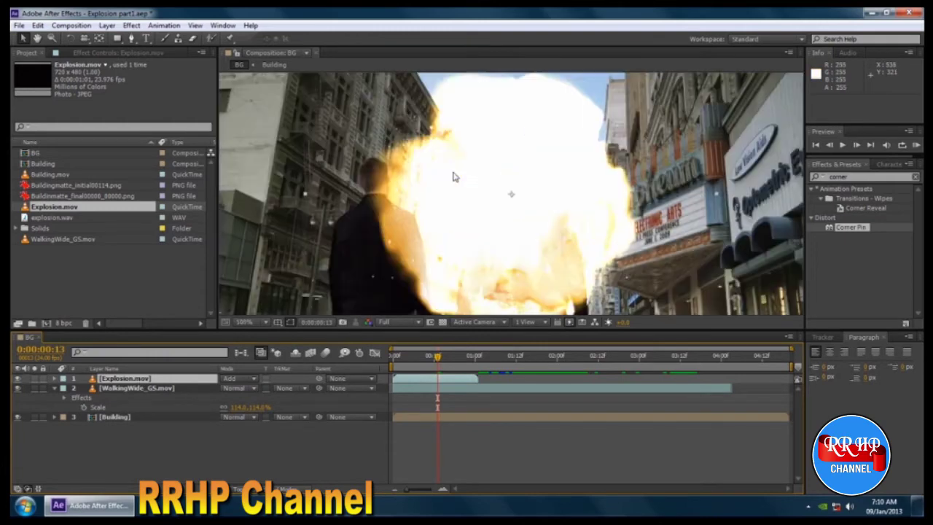
drag(412, 362, 431, 359)
scroll(430, 234, up, 1)
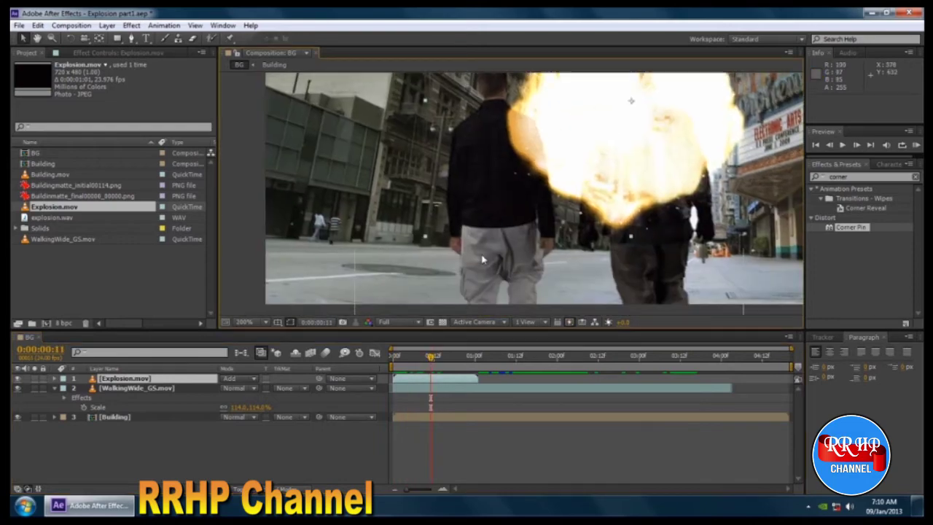
scroll(481, 259, up, 1)
scroll(515, 197, down, 2)
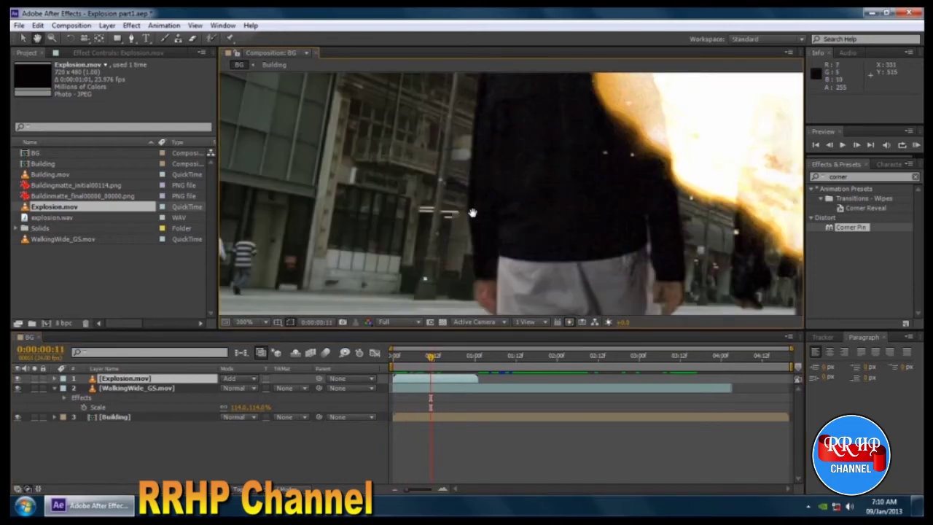
scroll(462, 223, up, 1)
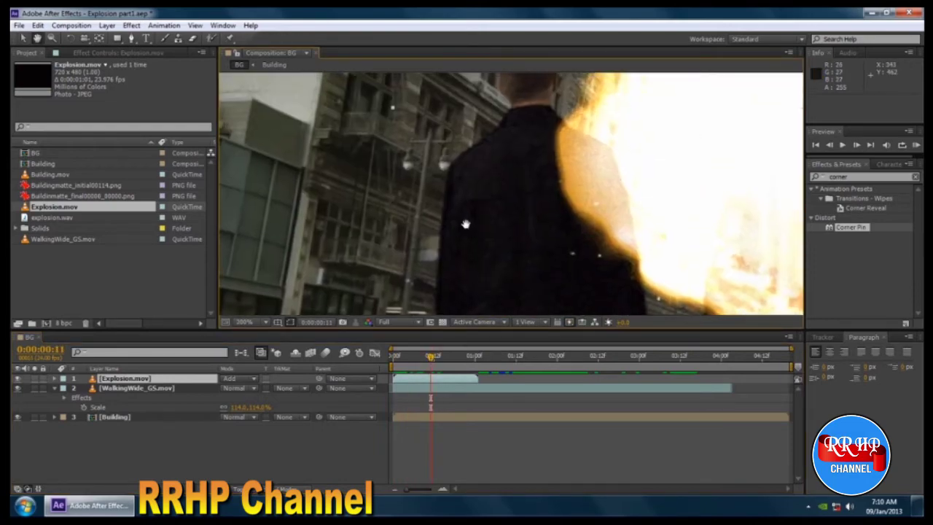
click(18, 379)
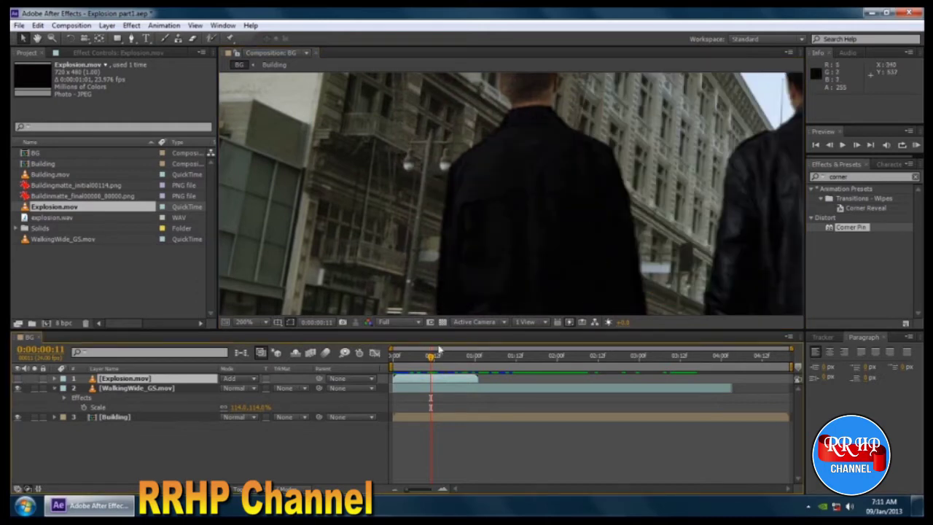
click(19, 379)
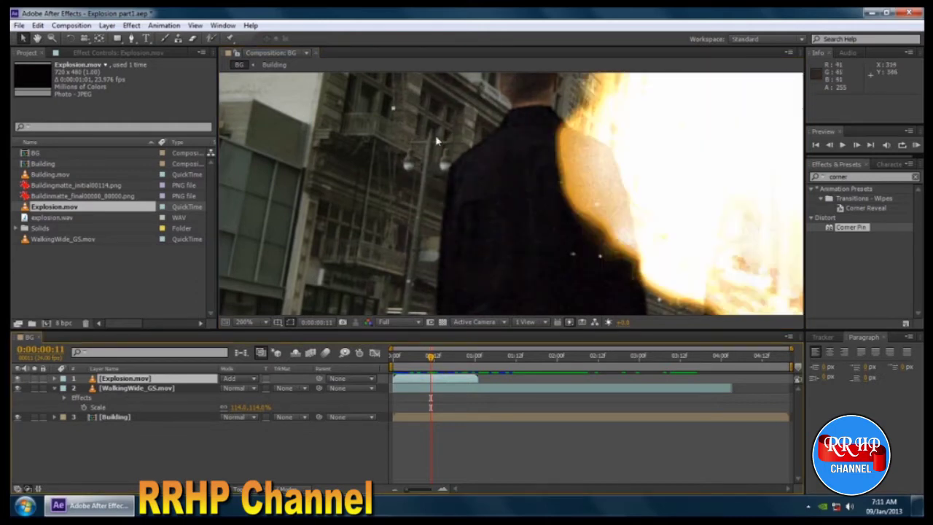
key(h)
drag(509, 217, 469, 267)
drag(523, 157, 503, 95)
drag(500, 219, 497, 104)
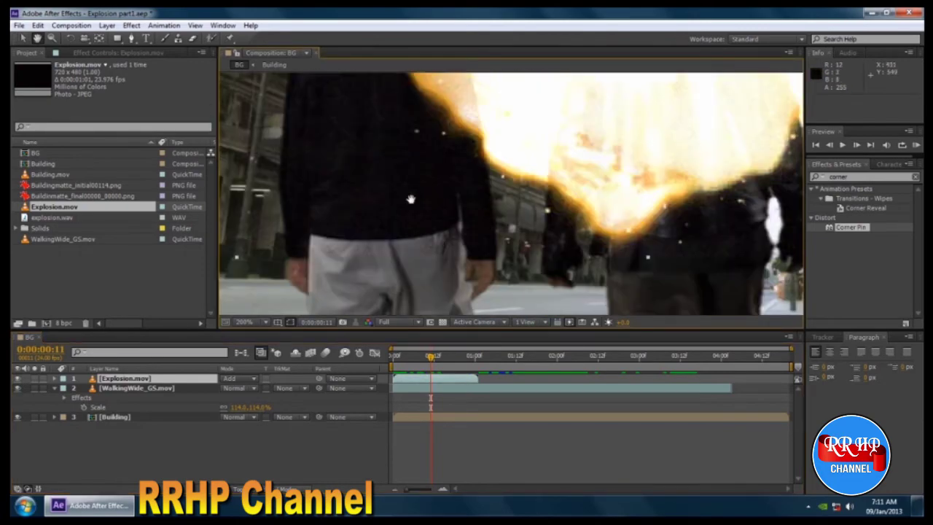
drag(484, 270, 411, 198)
drag(632, 114, 454, 202)
scroll(543, 192, down, 1)
key(v)
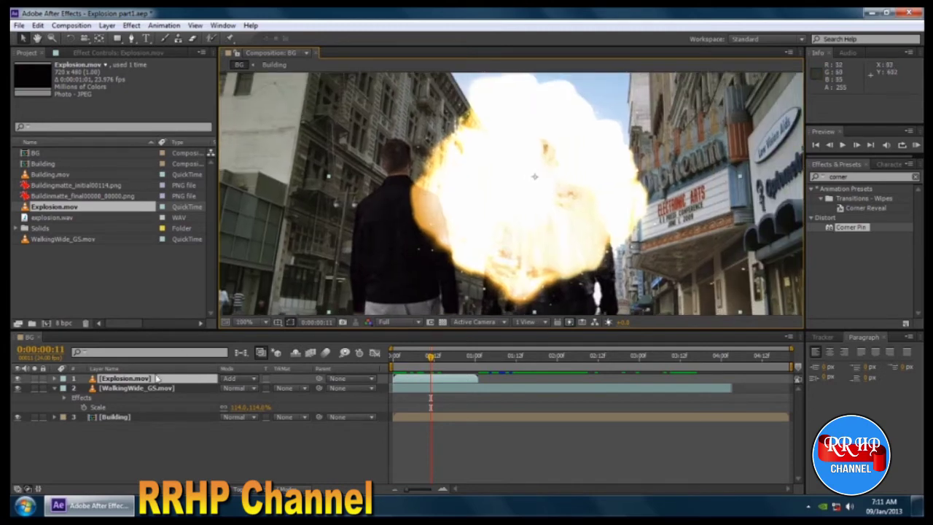
click(127, 436)
click(141, 380)
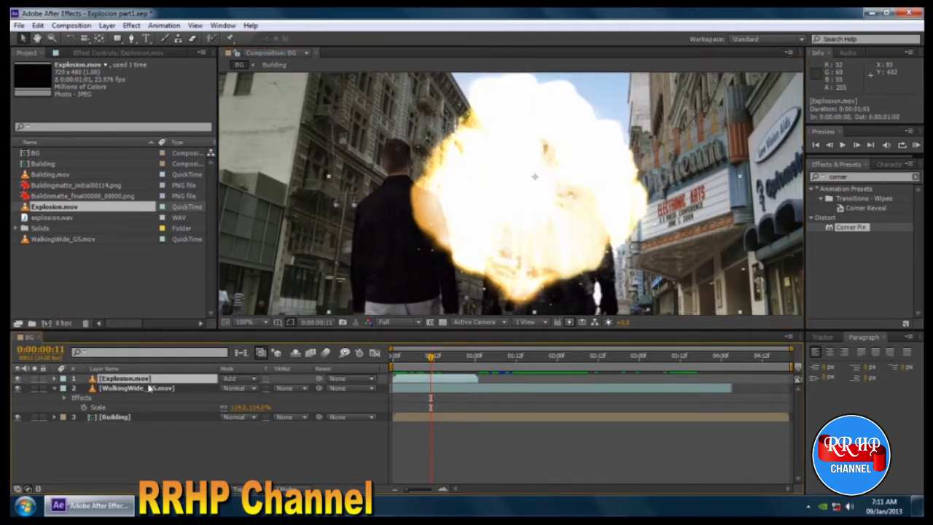
Apply Color Correction > Levels to the Explosion.mov layer.
right_click(144, 383)
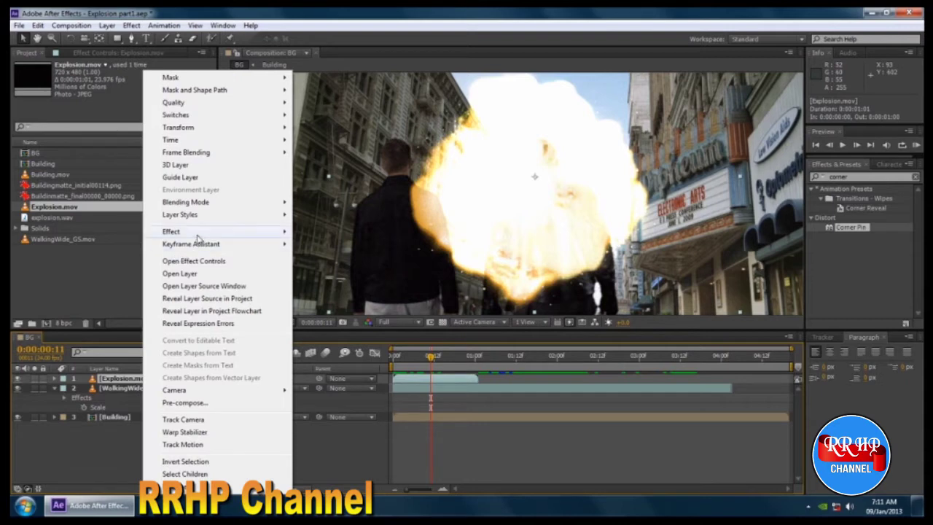
mouse_move(201, 232)
mouse_move(371, 328)
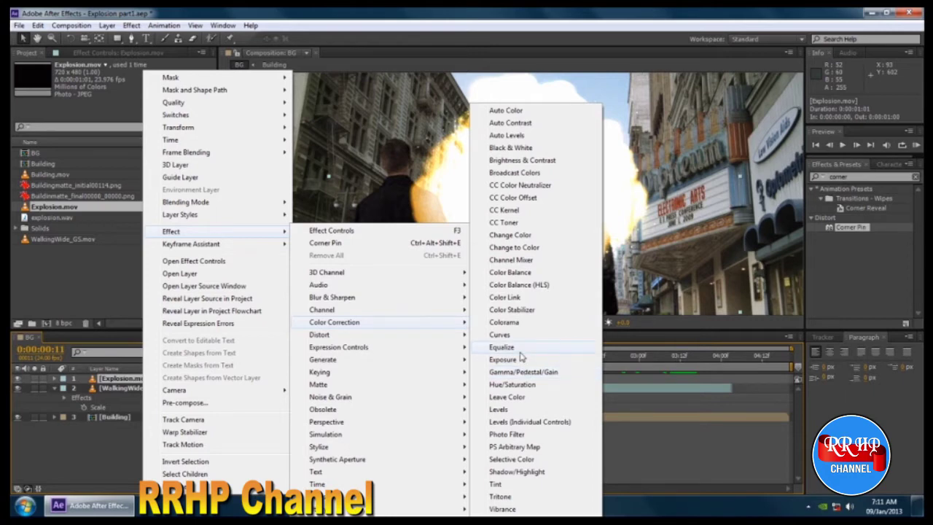
click(499, 410)
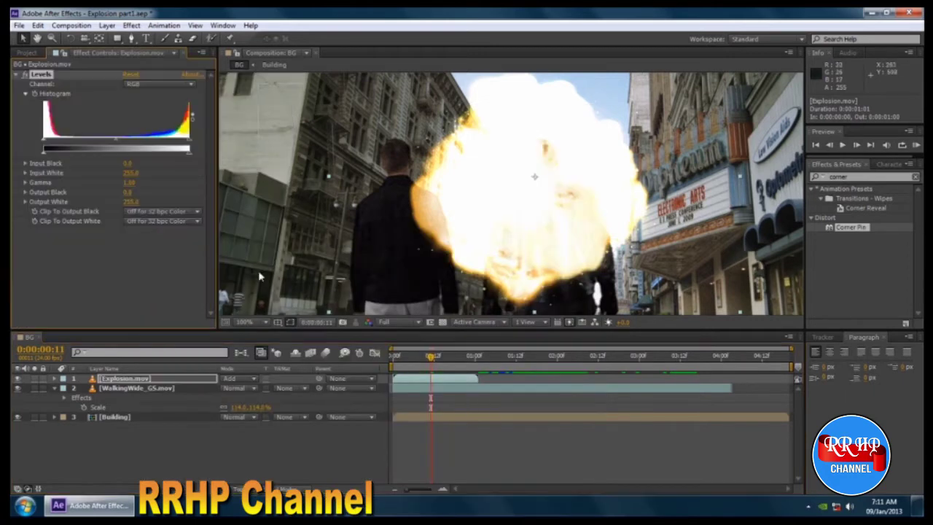
scroll(403, 162, up, 5)
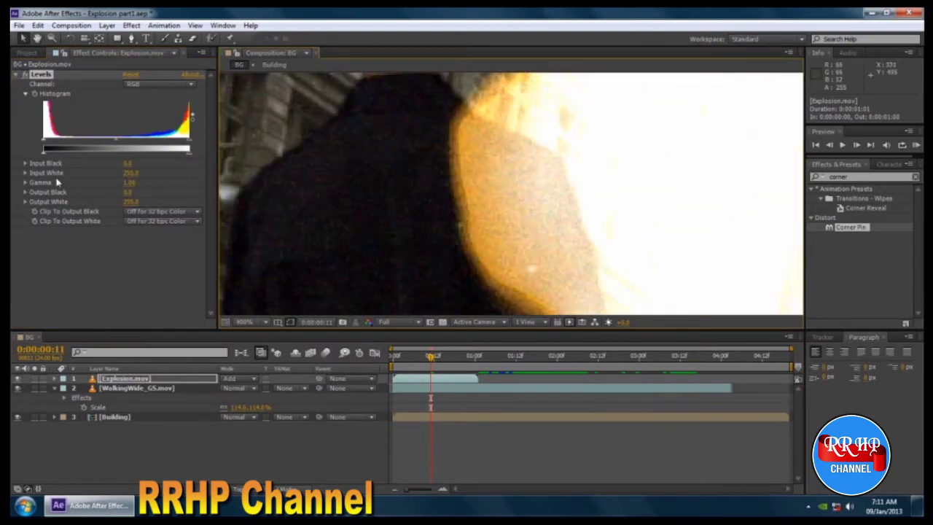
Try the Levels Input Black, Output Black and Output White sliders, undoing the output changes.
mouse_move(45, 156)
mouse_down()
mouse_move(59, 157)
mouse_move(29, 157)
mouse_move(62, 153)
mouse_up()
scroll(378, 192, down, 2)
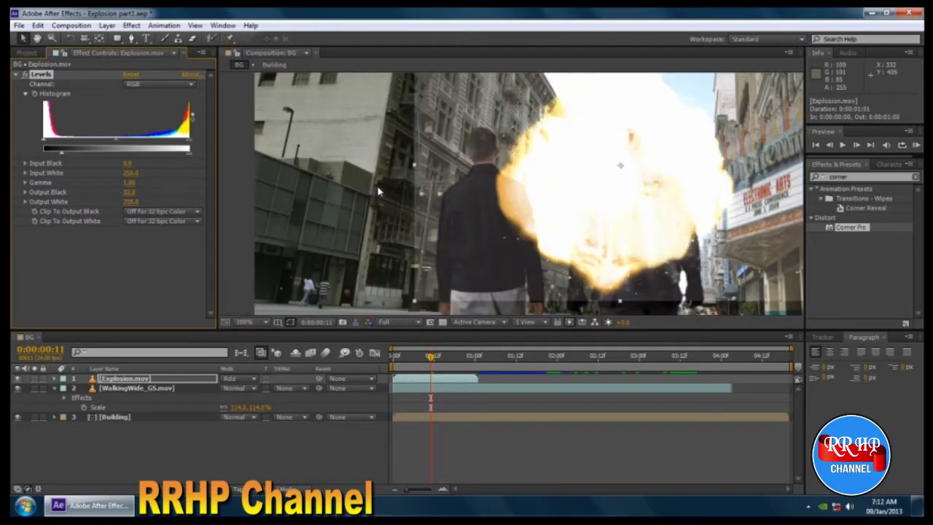
scroll(378, 192, up, 1)
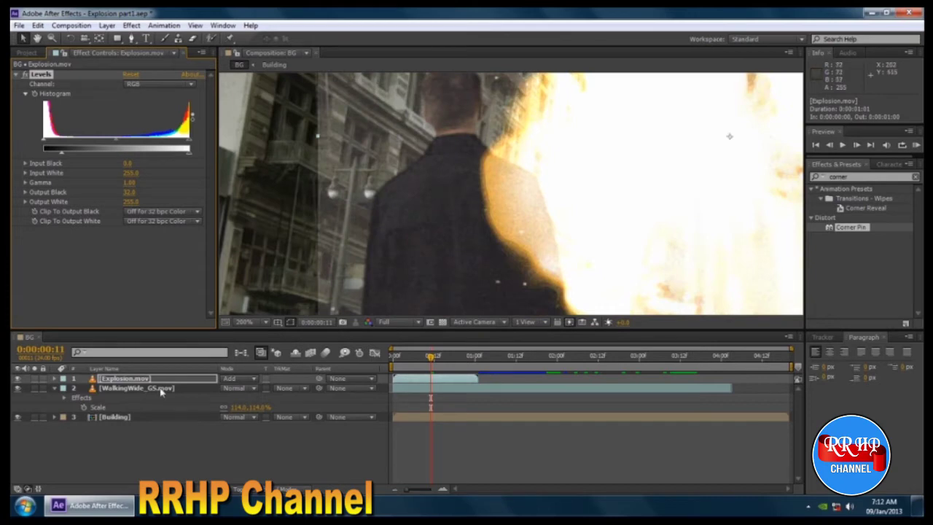
key(ctrl+z)
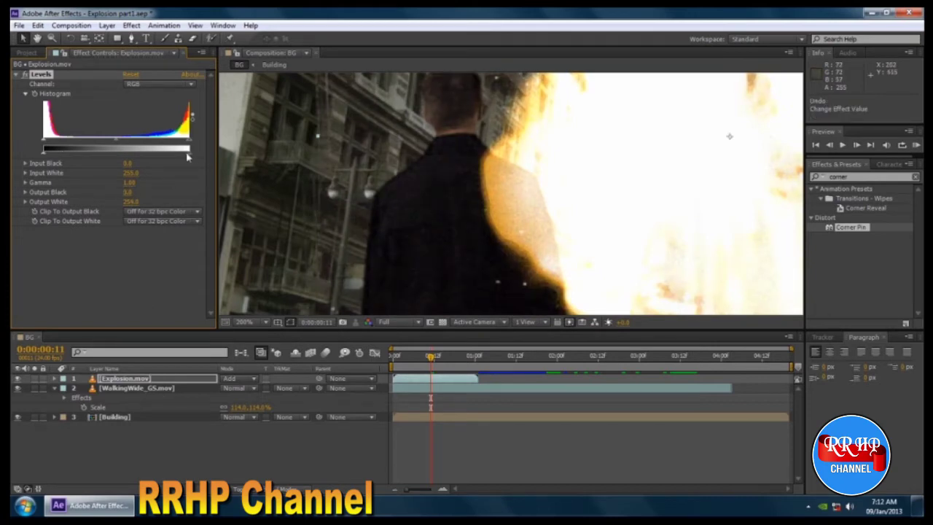
drag(188, 157, 127, 156)
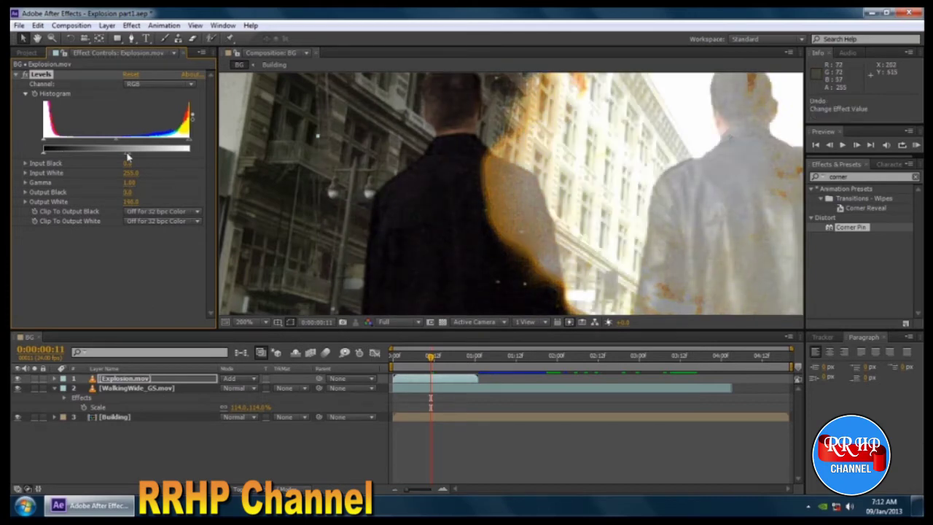
scroll(510, 193, down, 1)
key(ctrl+z)
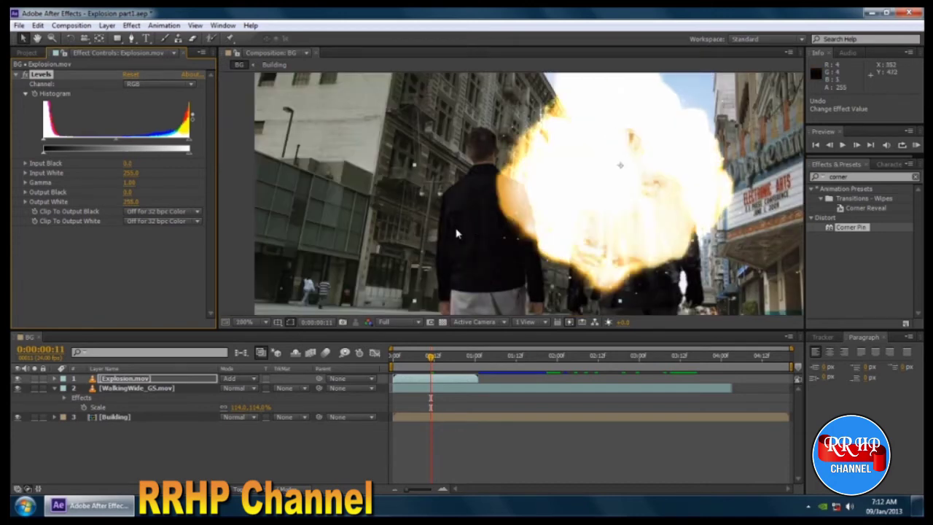
scroll(456, 234, up, 1)
scroll(408, 232, up, 1)
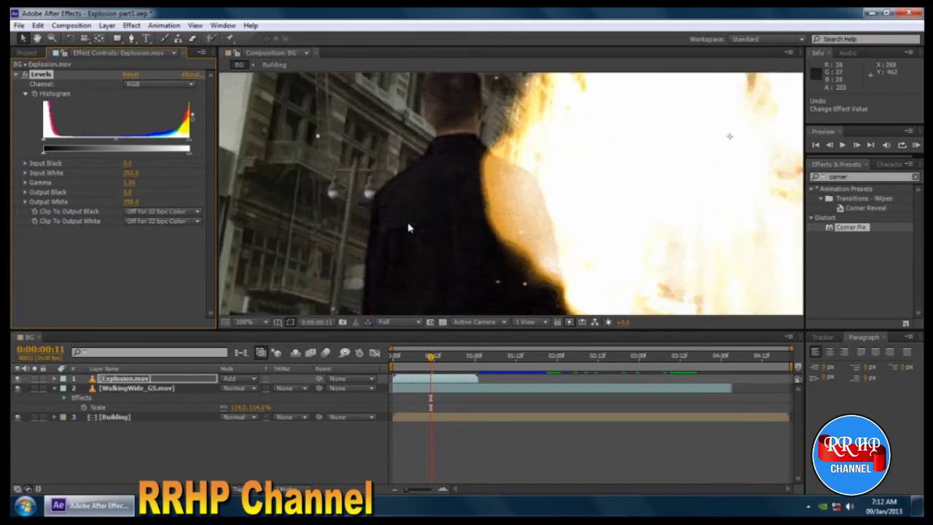
scroll(409, 232, up, 1)
Frame the man's torso in the viewer and set Levels Input Black to 12.8.
drag(426, 124, 426, 175)
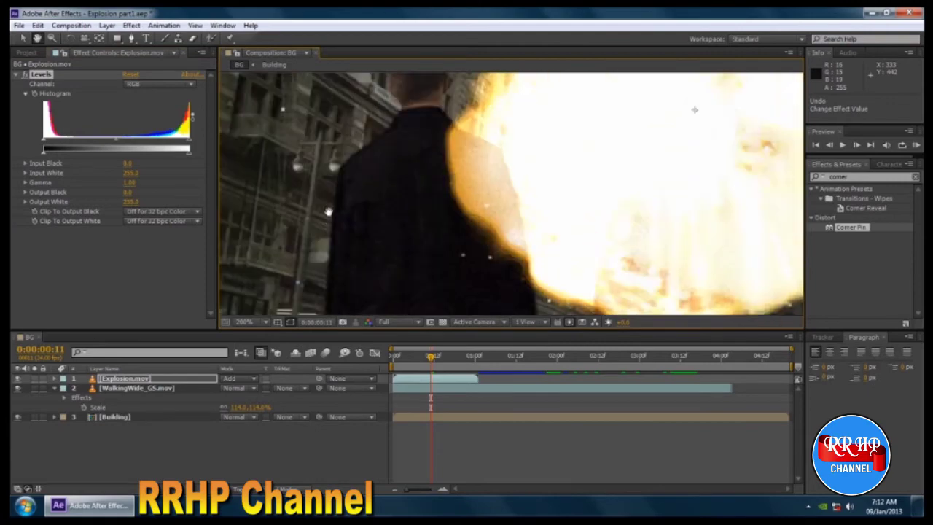
scroll(460, 193, down, 5)
scroll(461, 194, up, 3)
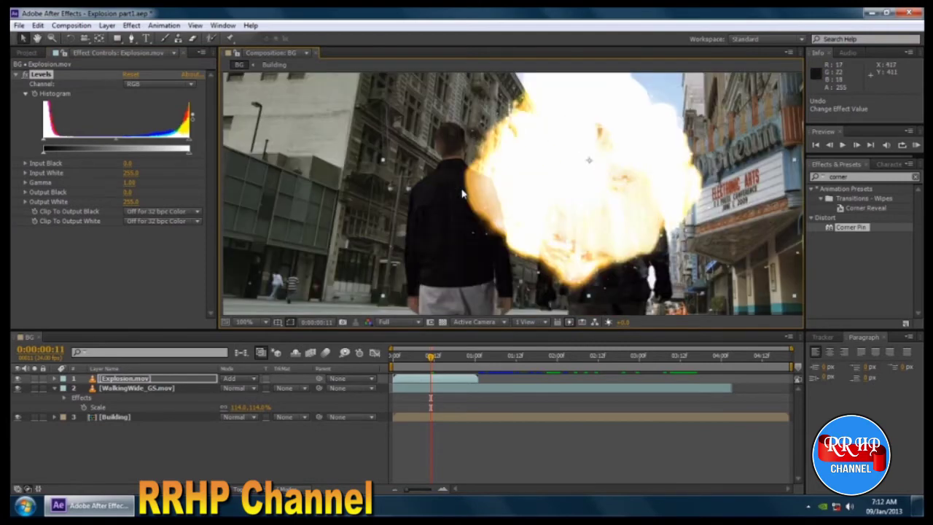
scroll(461, 193, up, 1)
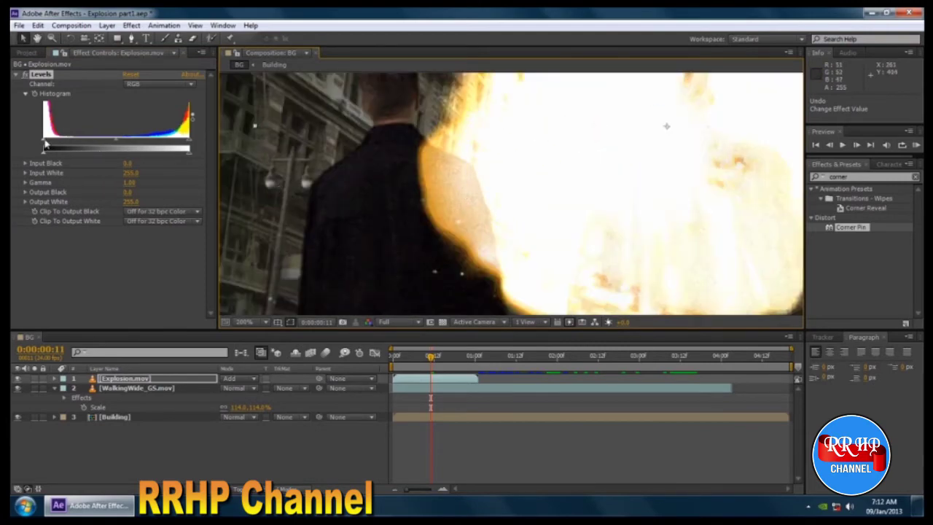
mouse_move(45, 145)
mouse_down()
mouse_move(63, 144)
mouse_move(43, 146)
mouse_up()
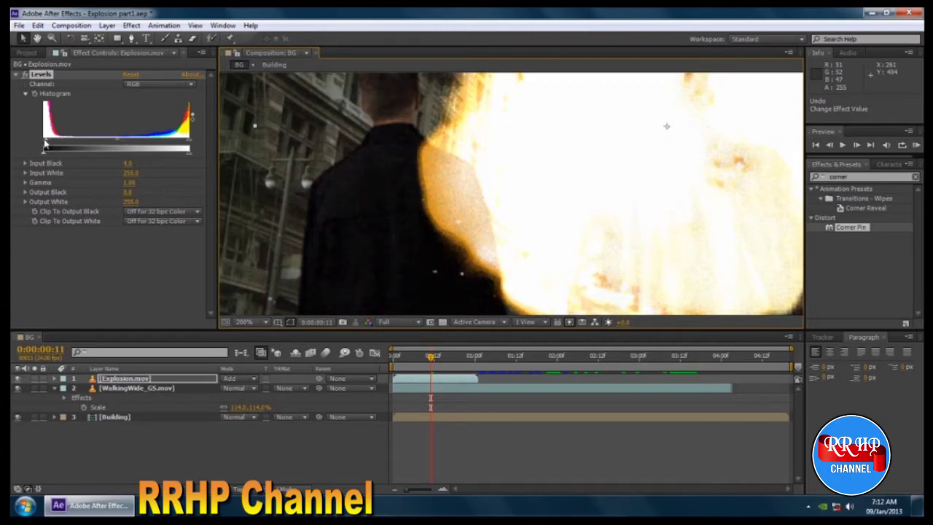
scroll(530, 152, down, 1)
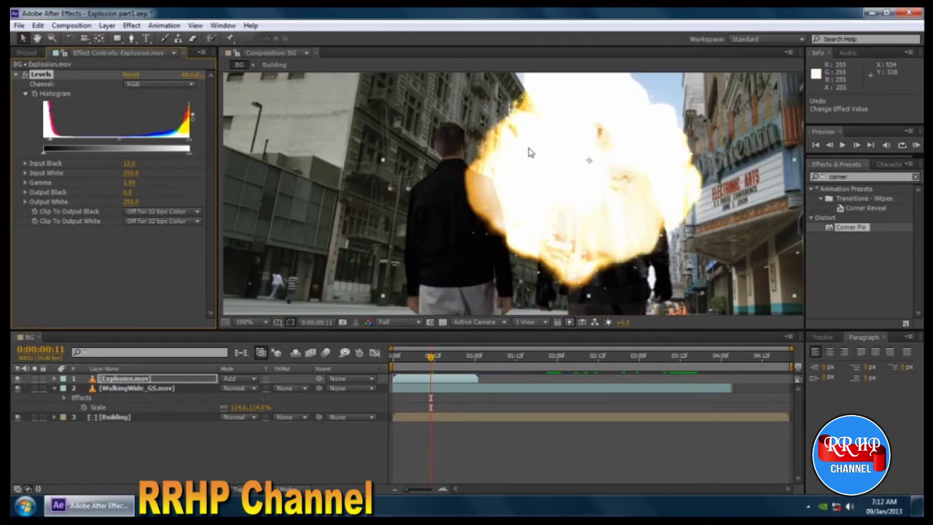
scroll(516, 215, down, 1)
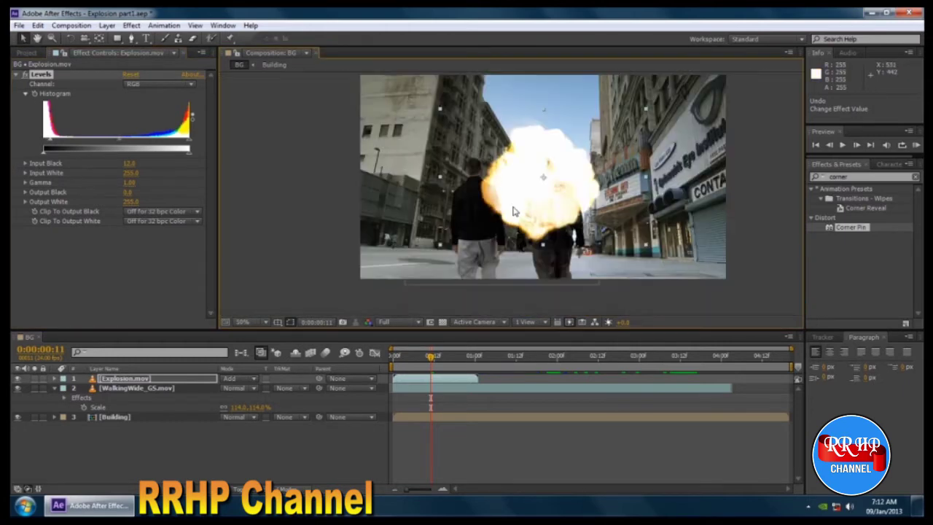
scroll(513, 212, up, 1)
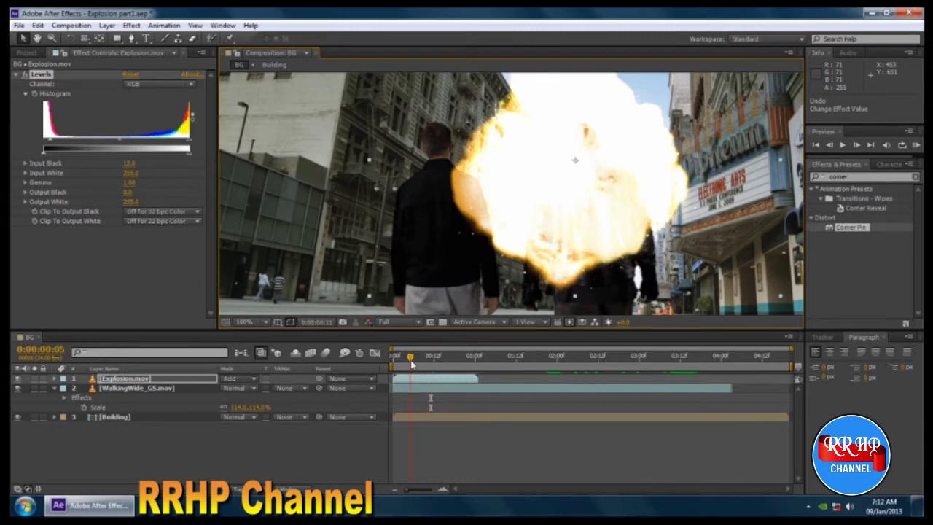
Check the blast at frame 12, then drag the explosion down to about Y 603.
drag(412, 365, 458, 363)
scroll(573, 196, down, 2)
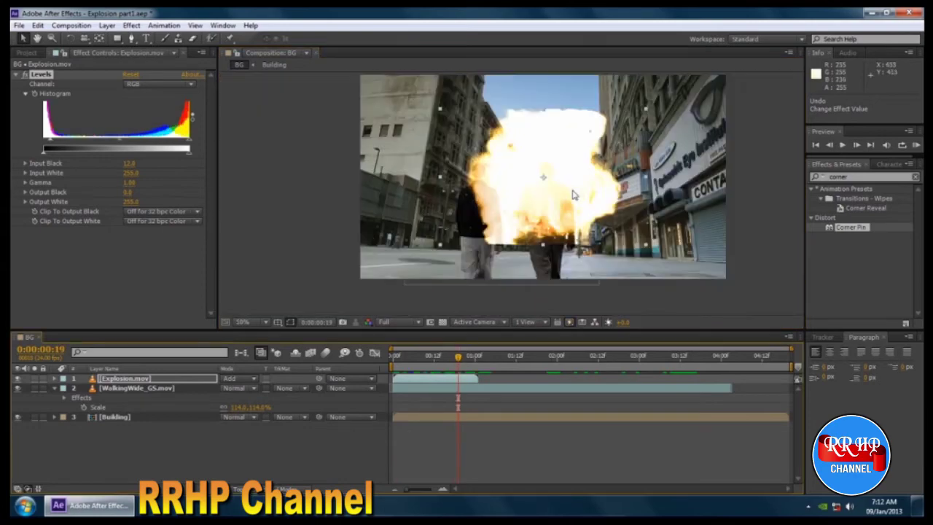
scroll(573, 195, up, 2)
drag(569, 198, 514, 216)
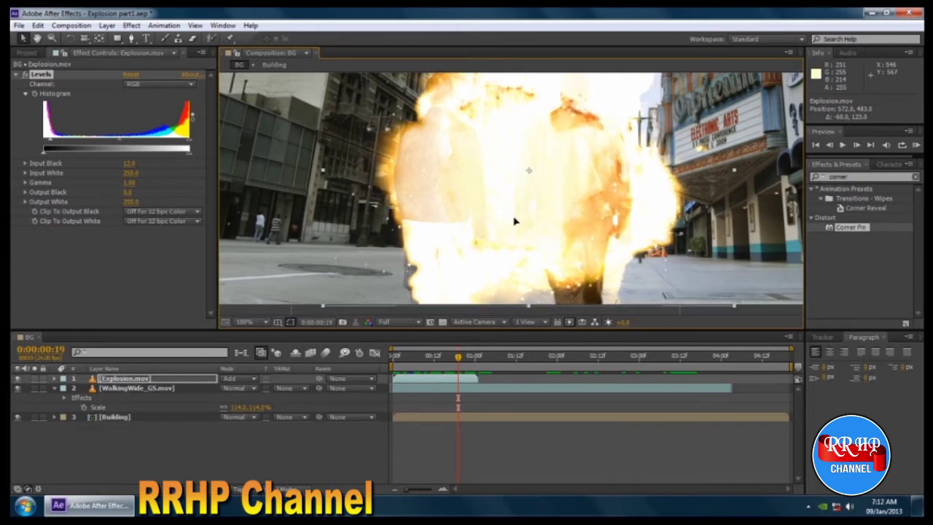
scroll(552, 197, down, 2)
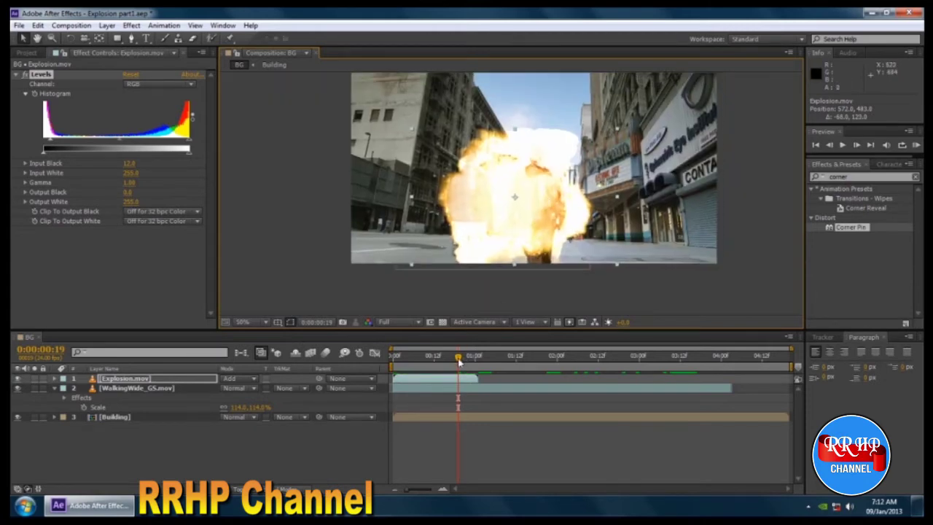
drag(459, 361, 420, 391)
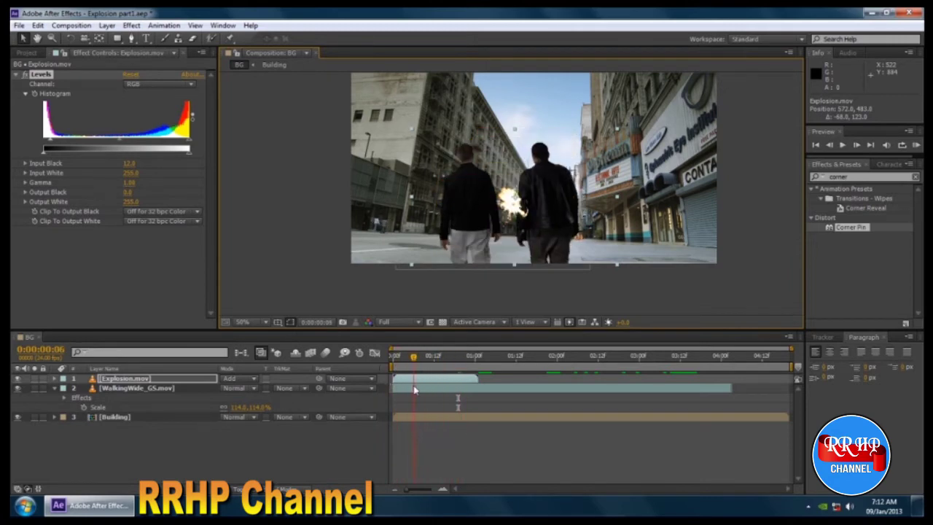
drag(517, 220, 514, 254)
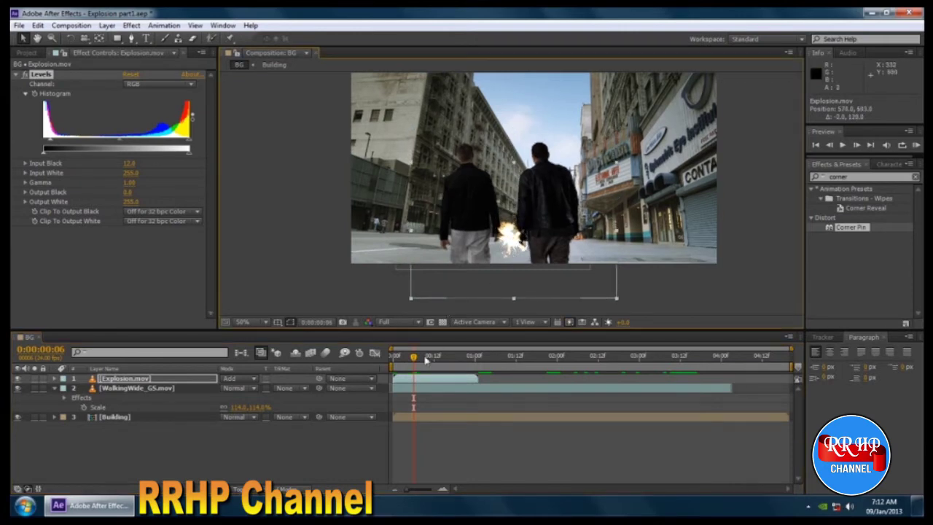
drag(413, 357, 559, 369)
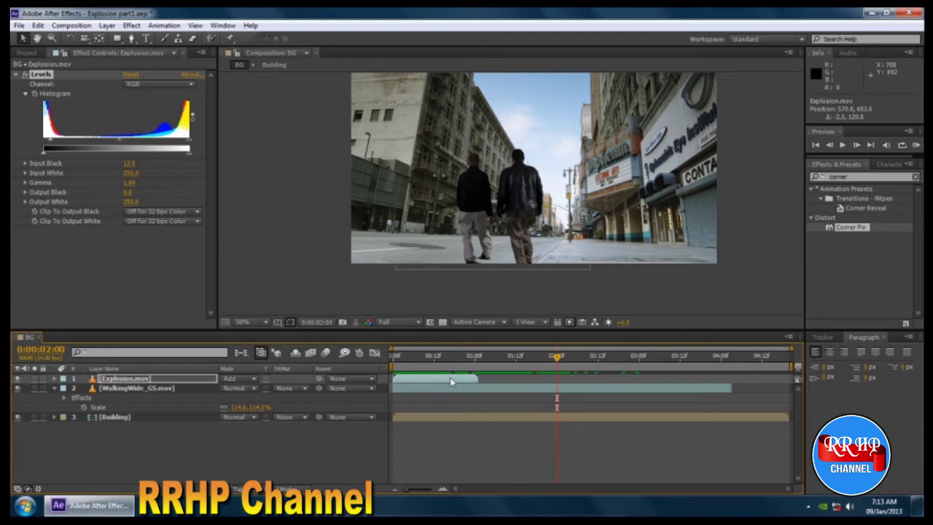
Start the Explosion.mov clip near 1:20, shift it slightly left between the men, and preview.
drag(451, 382, 589, 382)
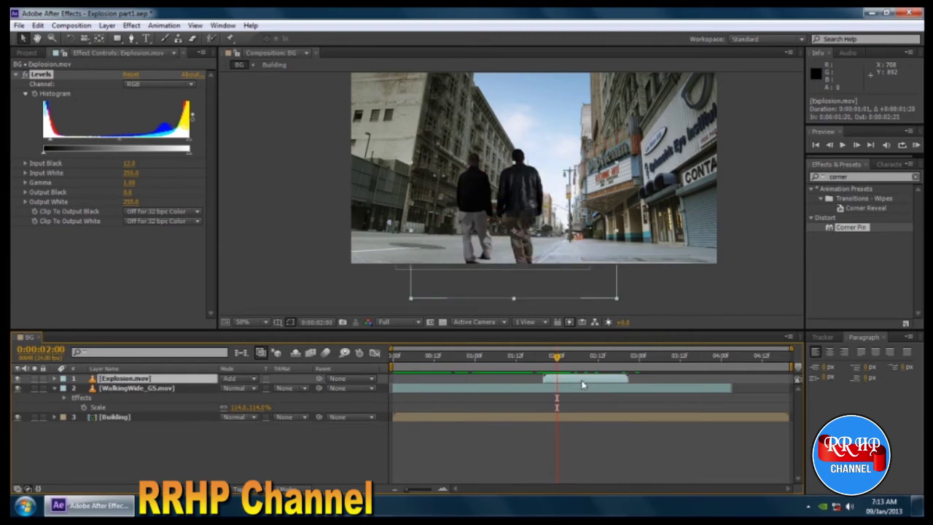
mouse_move(557, 358)
mouse_down()
mouse_move(520, 358)
mouse_move(567, 362)
mouse_move(554, 364)
mouse_up()
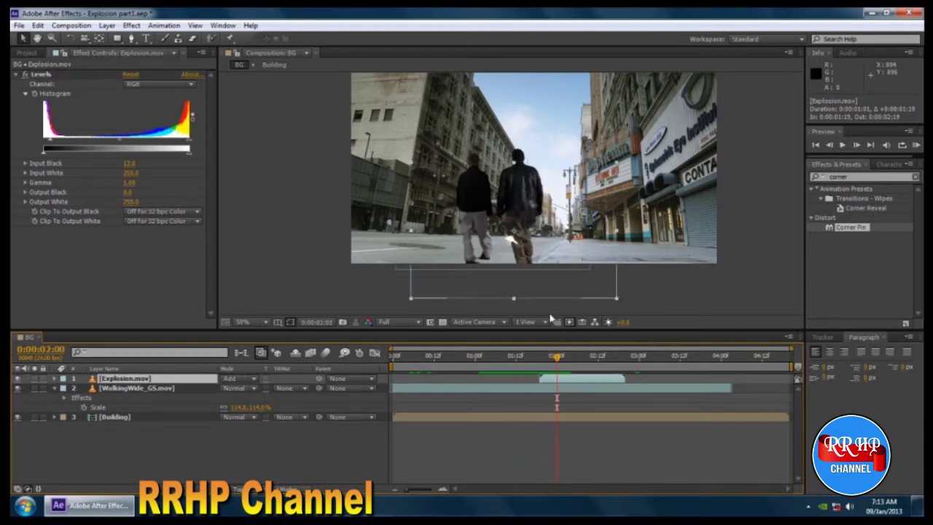
drag(546, 288, 536, 288)
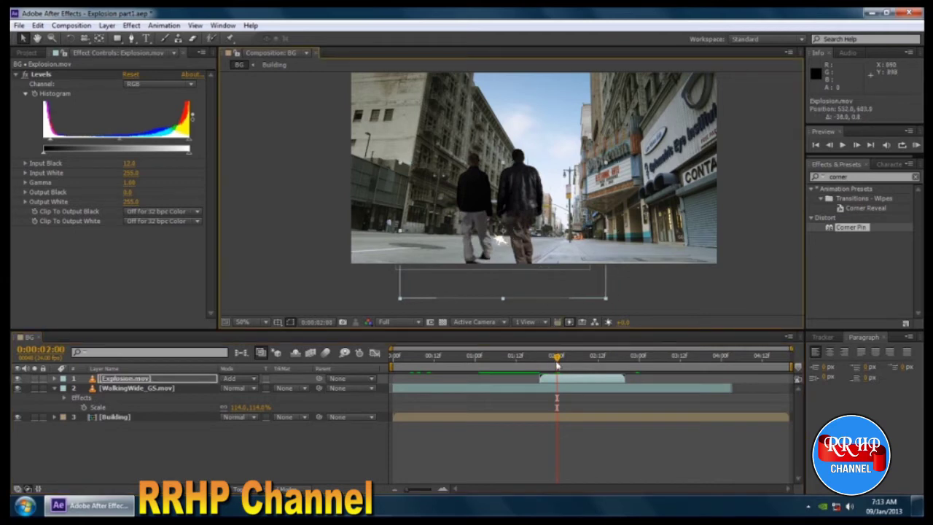
mouse_move(557, 365)
mouse_down()
mouse_move(525, 366)
mouse_move(560, 366)
mouse_up()
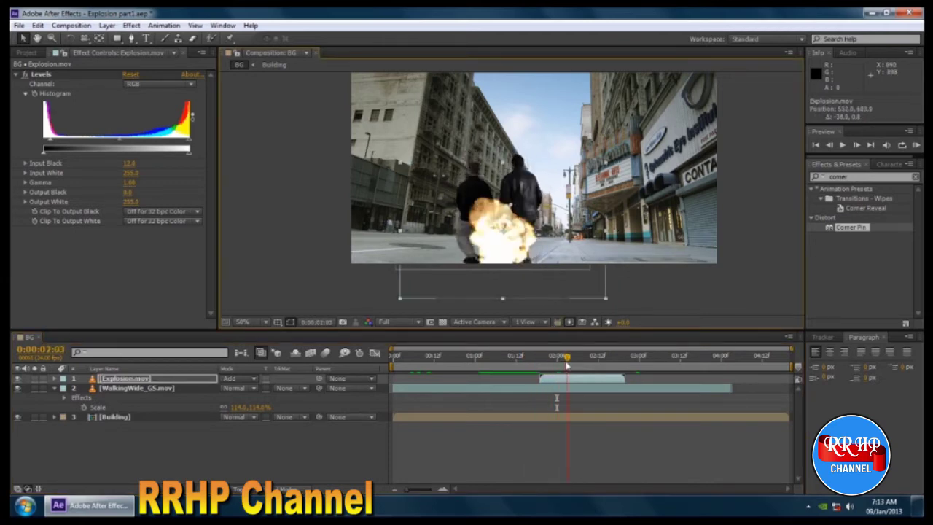
key(space)
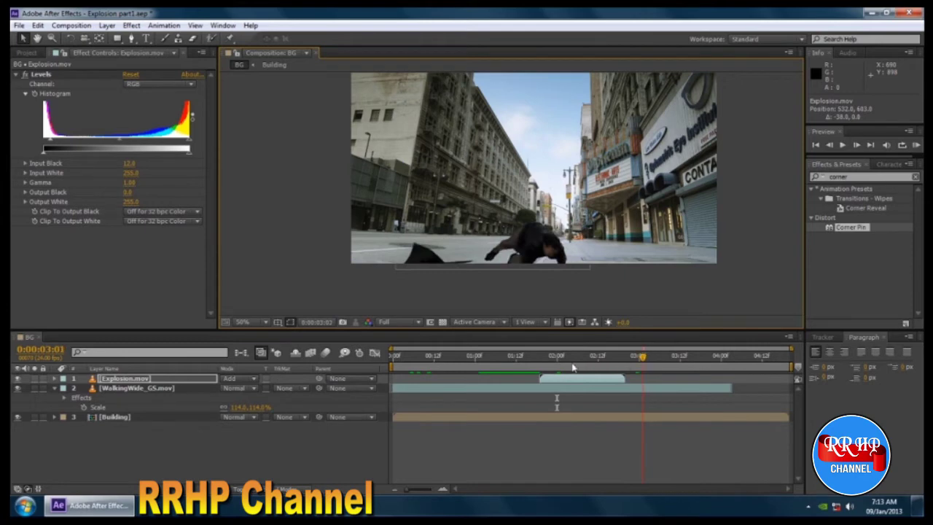
mouse_move(573, 368)
mouse_down()
mouse_move(513, 366)
mouse_move(642, 366)
mouse_move(444, 372)
mouse_move(620, 372)
mouse_move(531, 372)
mouse_move(583, 372)
mouse_up()
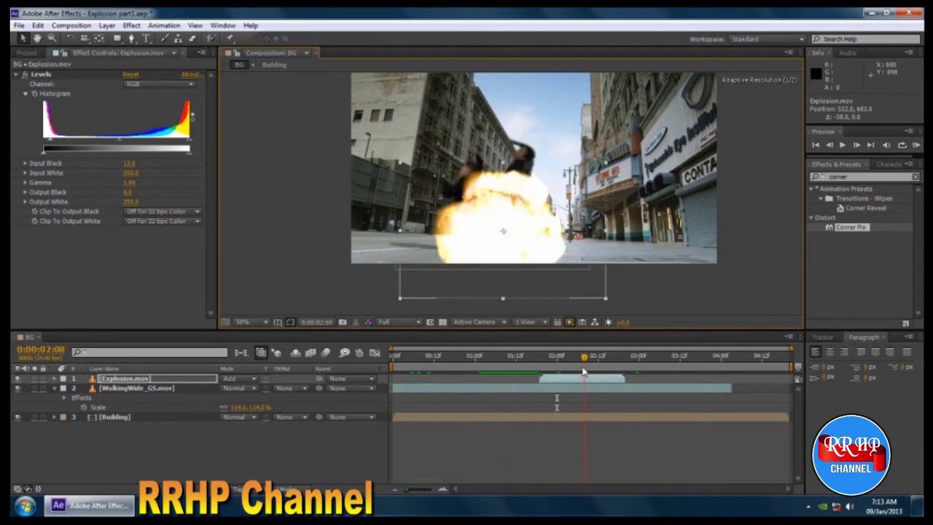
Scale the Explosion.mov layer up to 147%.
click(184, 431)
click(160, 377)
key(r)
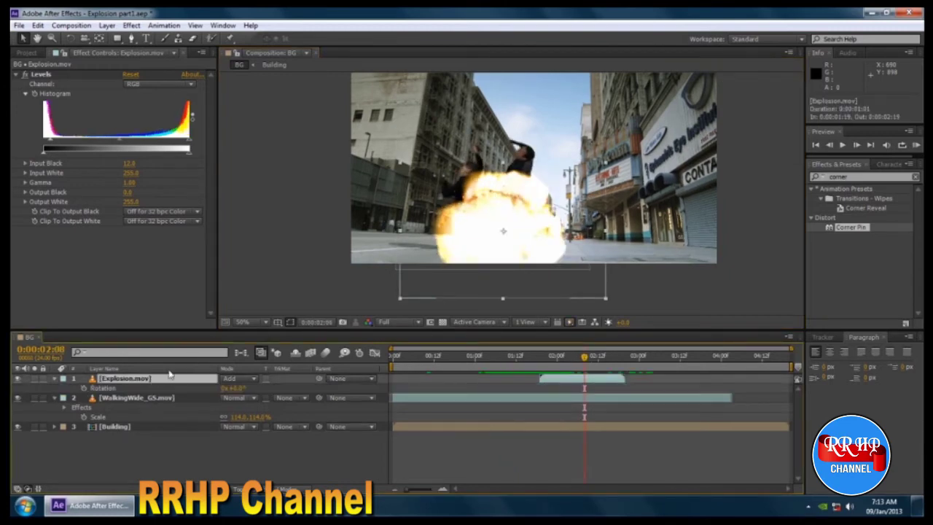
key(s)
drag(240, 392, 438, 389)
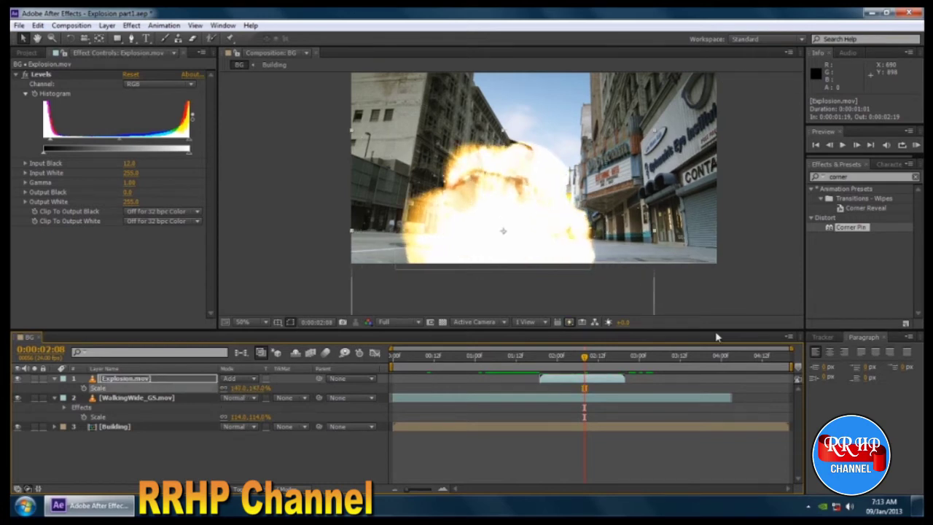
Preview the blast and move WalkingWide_GS.mov above Explosion.mov in the layer stack.
drag(587, 364, 557, 366)
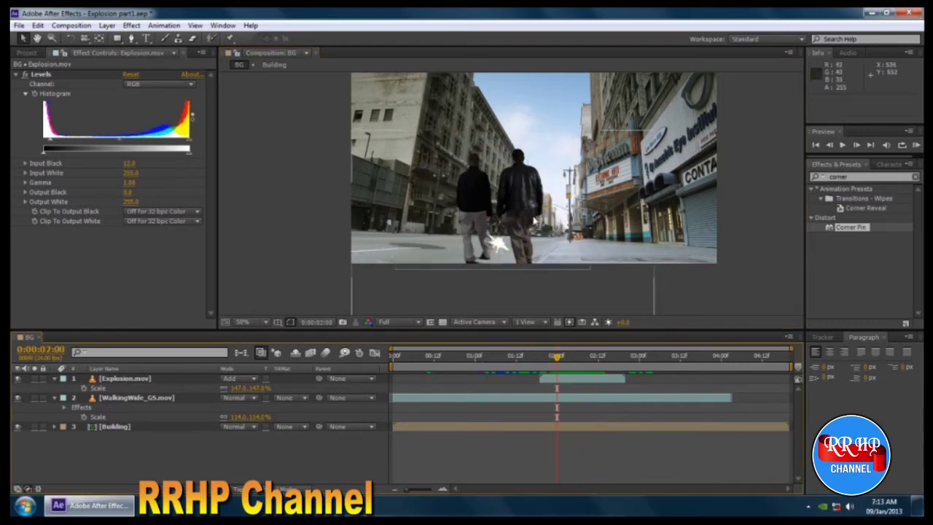
drag(534, 220, 538, 210)
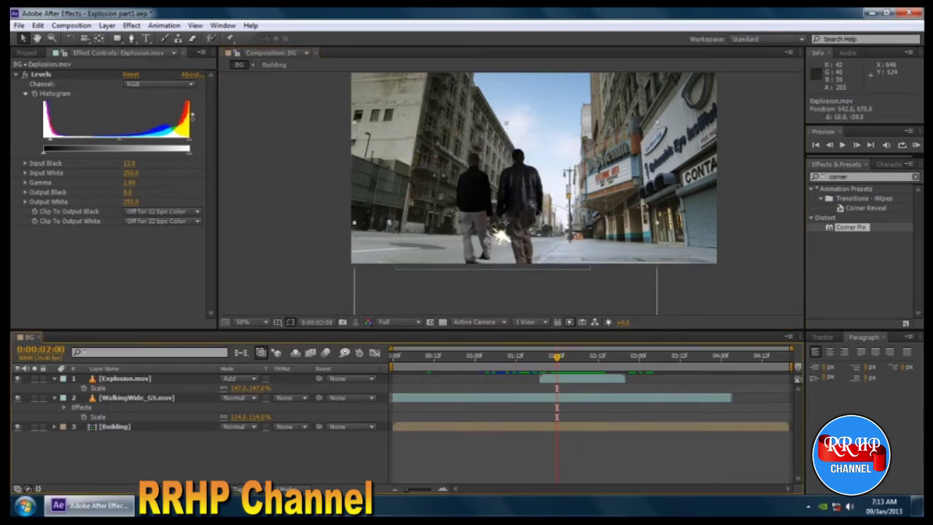
key(ctrl+z)
click(546, 357)
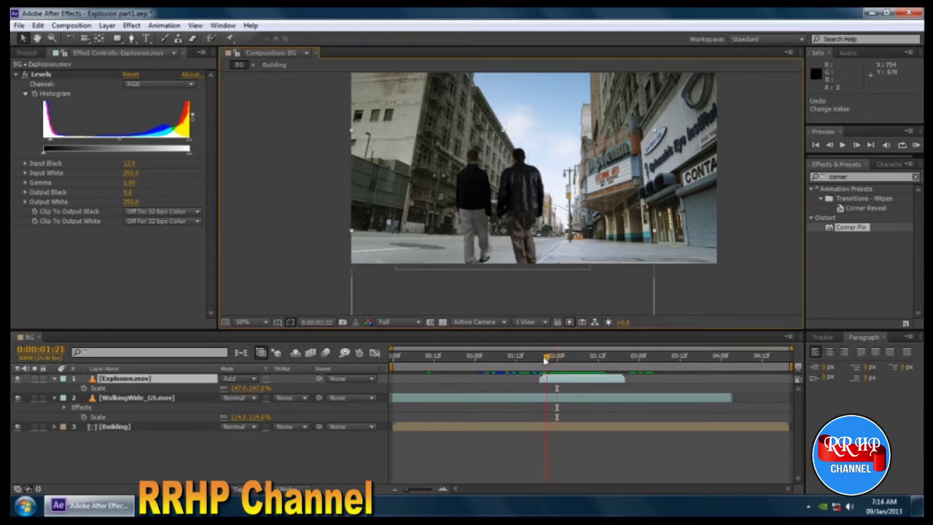
drag(544, 360, 581, 357)
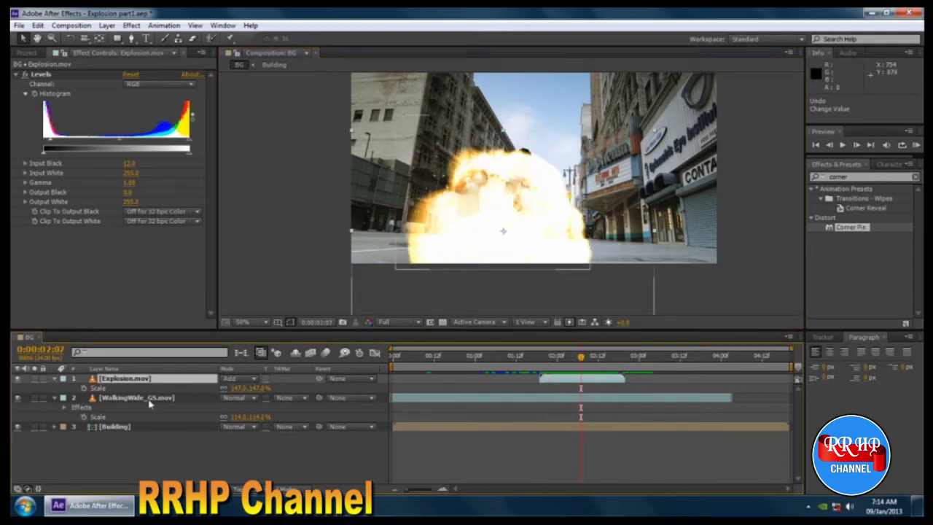
drag(140, 404, 140, 377)
Duplicate the explosion, start the copy three frames later, and scale it to 181%.
click(729, 223)
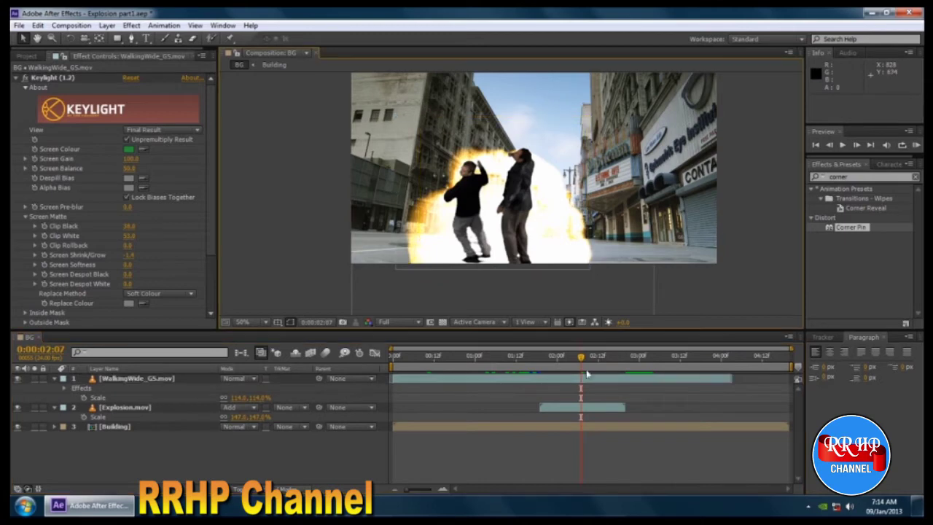
drag(581, 359, 564, 377)
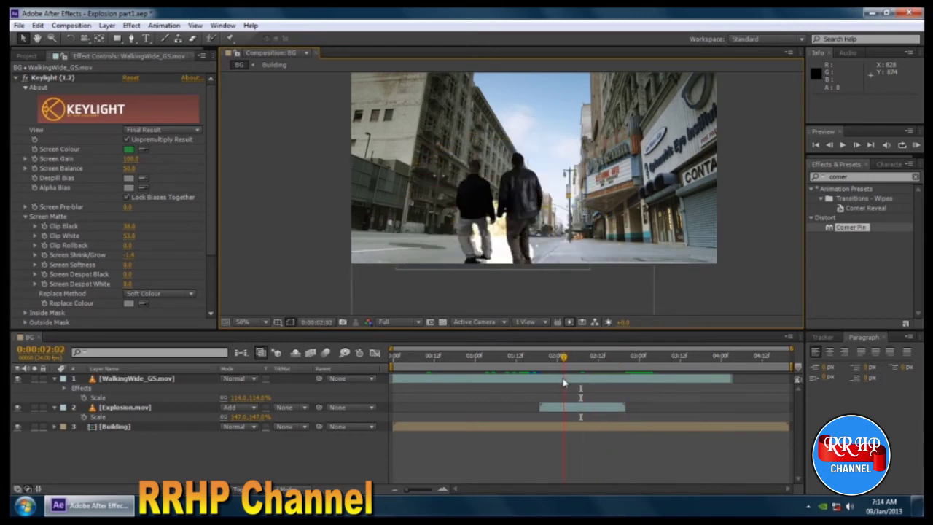
click(137, 409)
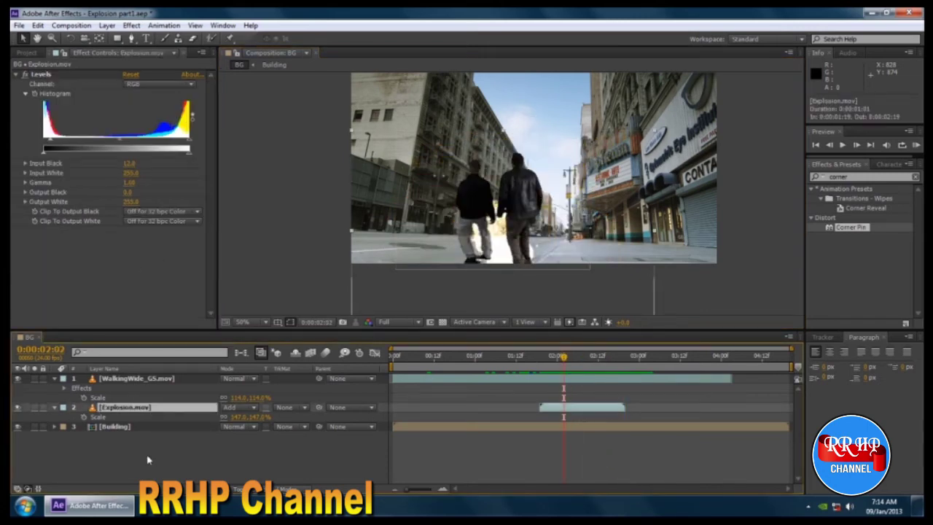
key(ctrl+d)
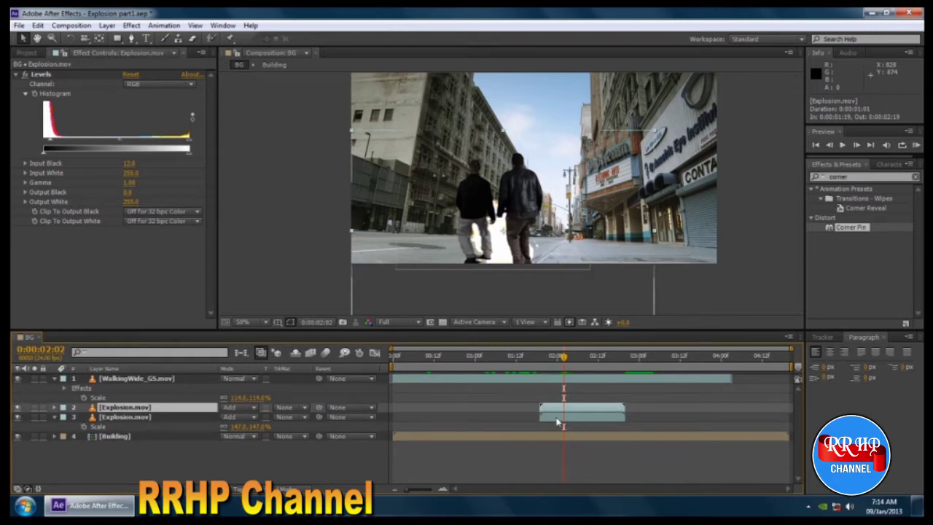
drag(550, 408, 560, 408)
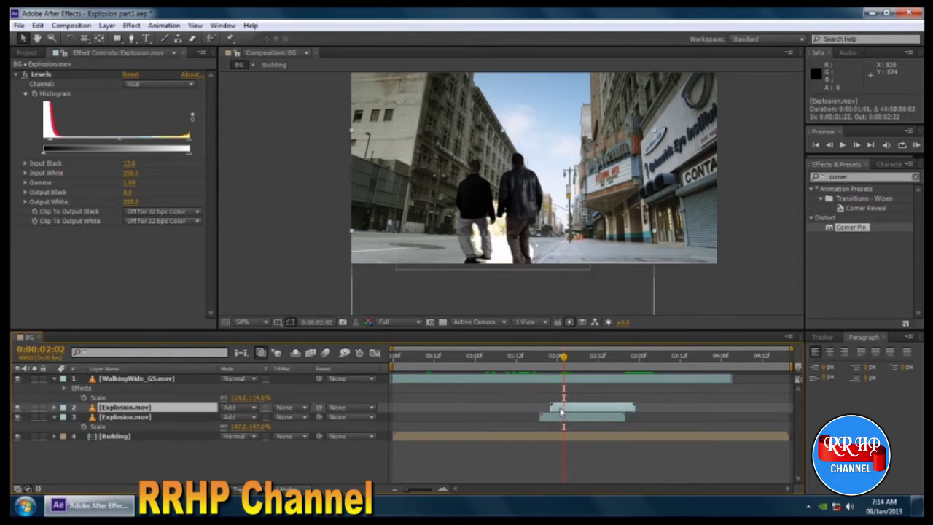
drag(564, 359, 591, 360)
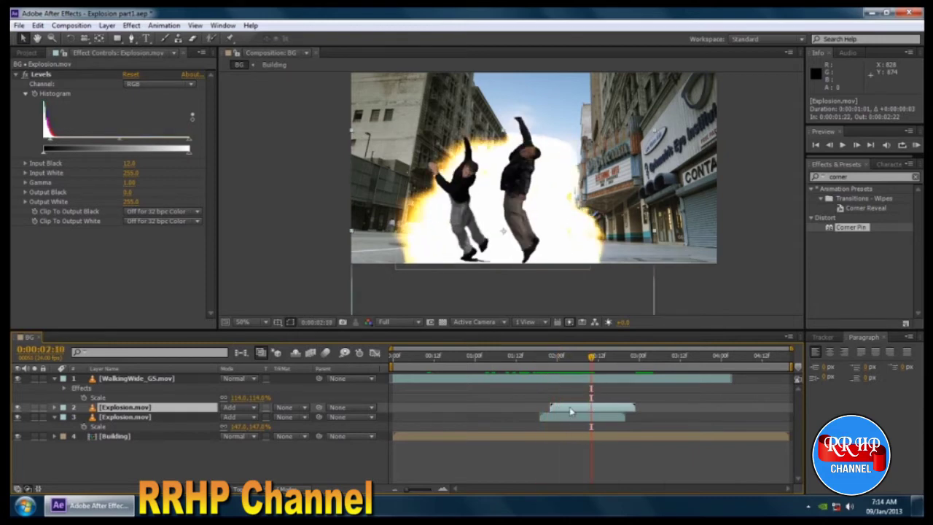
drag(571, 411, 574, 411)
key(r)
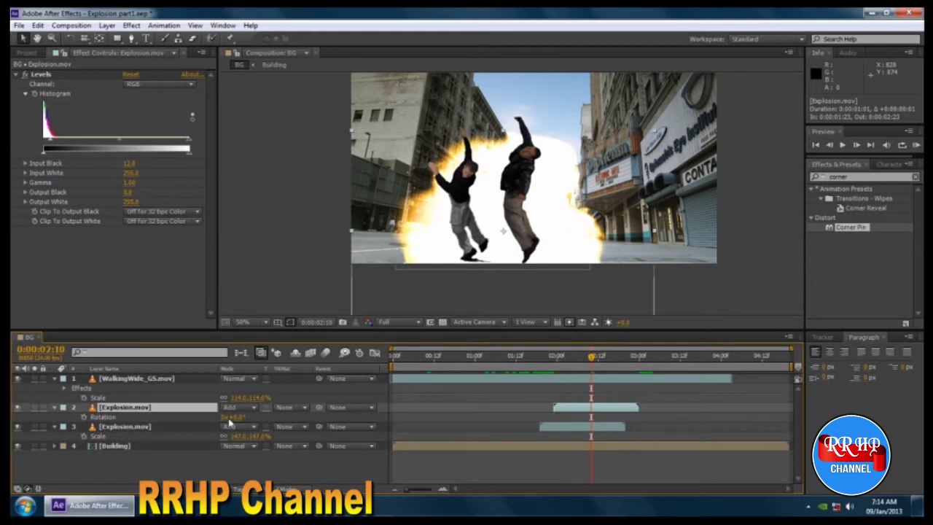
key(s)
click(84, 416)
drag(240, 416, 252, 416)
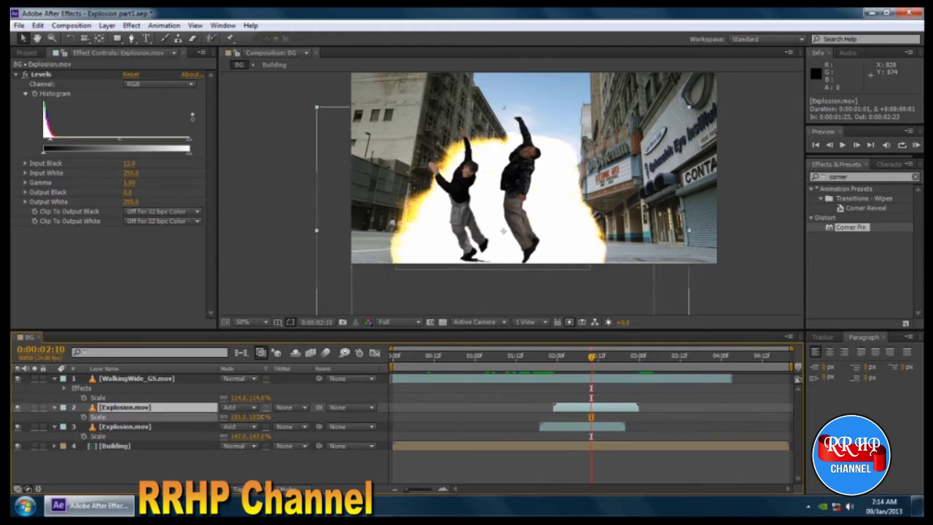
mouse_move(591, 357)
mouse_down()
mouse_move(556, 359)
mouse_move(599, 360)
mouse_up()
Duplicate that copy, scale it to 221%, start it at 2:02, and preview.
drag(622, 358, 596, 359)
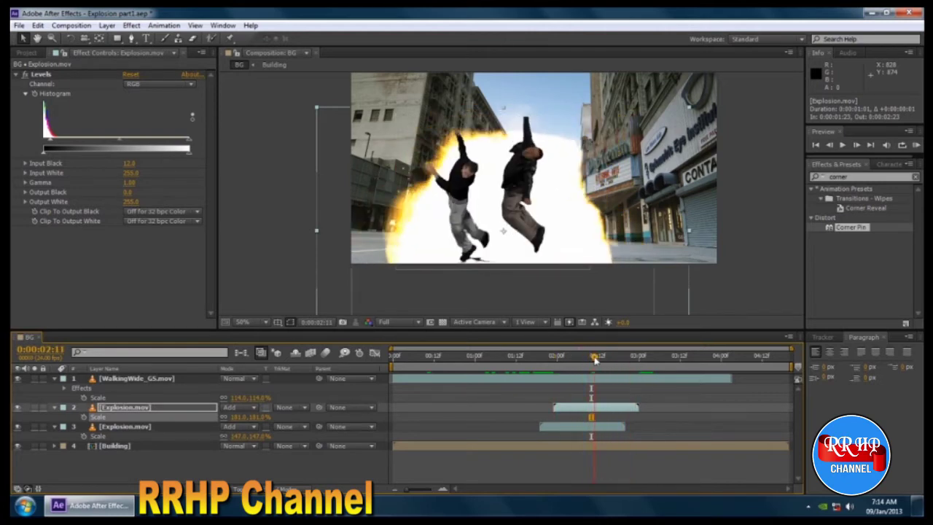
click(154, 409)
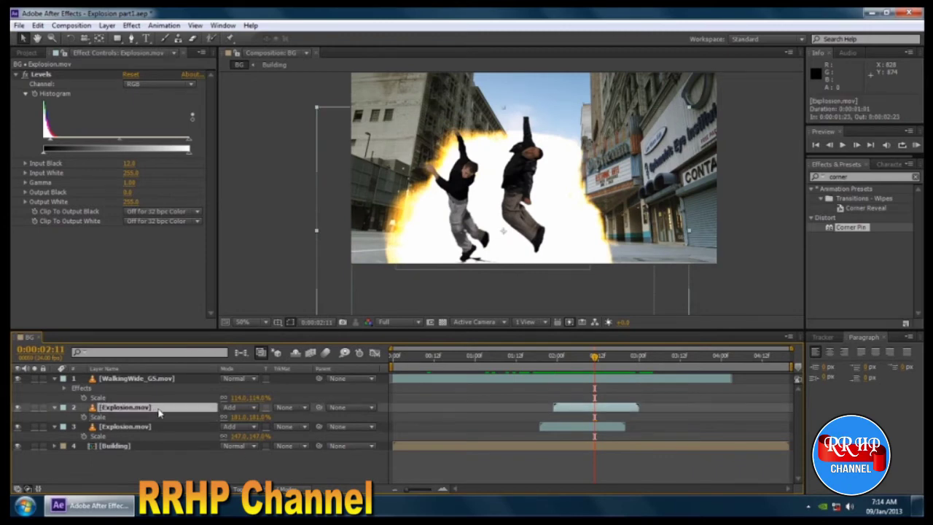
key(ctrl+d)
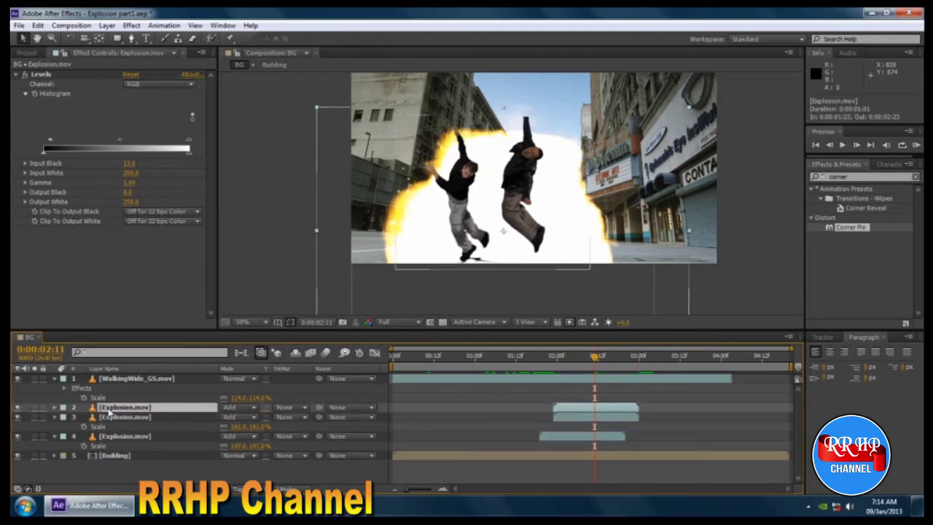
key(s)
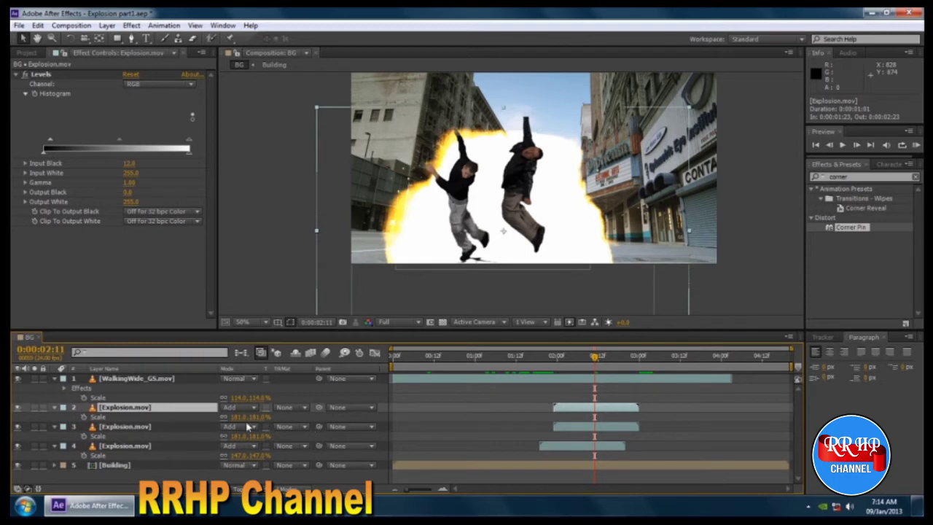
drag(237, 416, 257, 417)
drag(575, 412, 585, 412)
drag(589, 359, 642, 359)
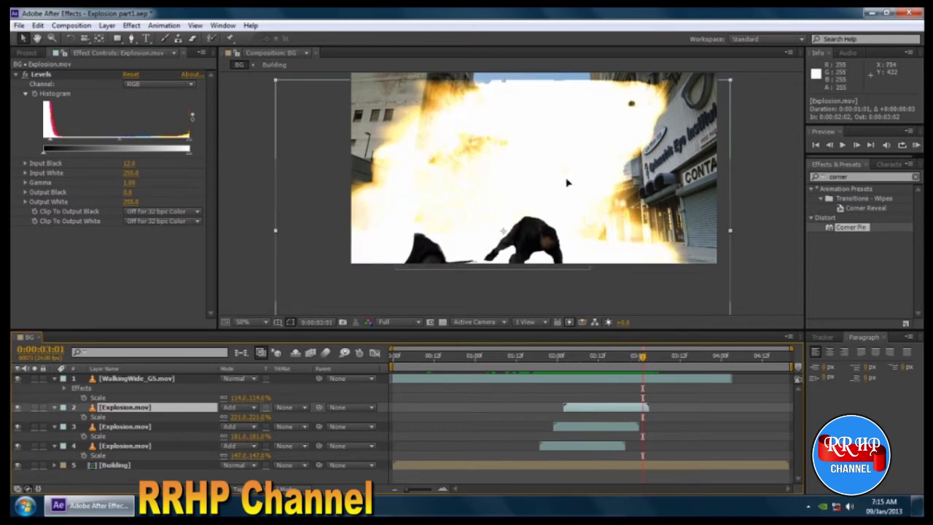
Nudge the third explosion layer slightly upward in the frame.
drag(568, 183, 569, 158)
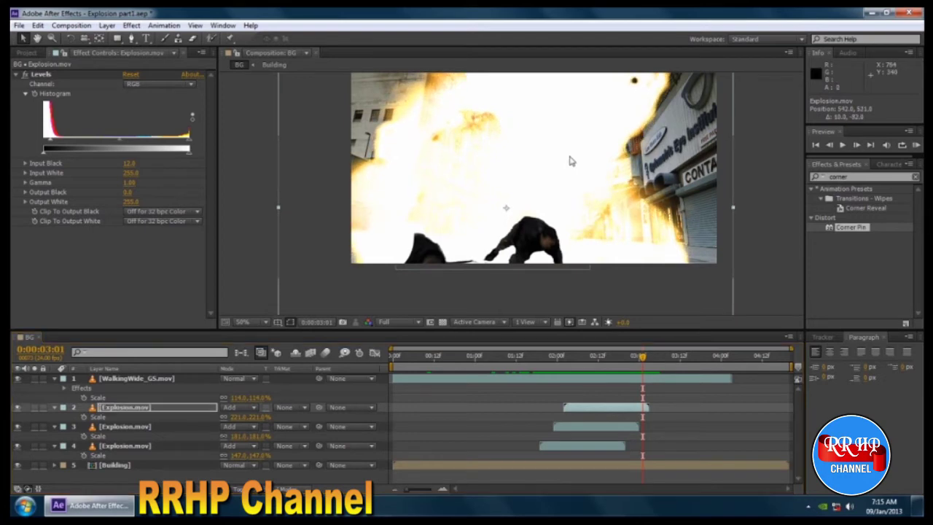
click(614, 427)
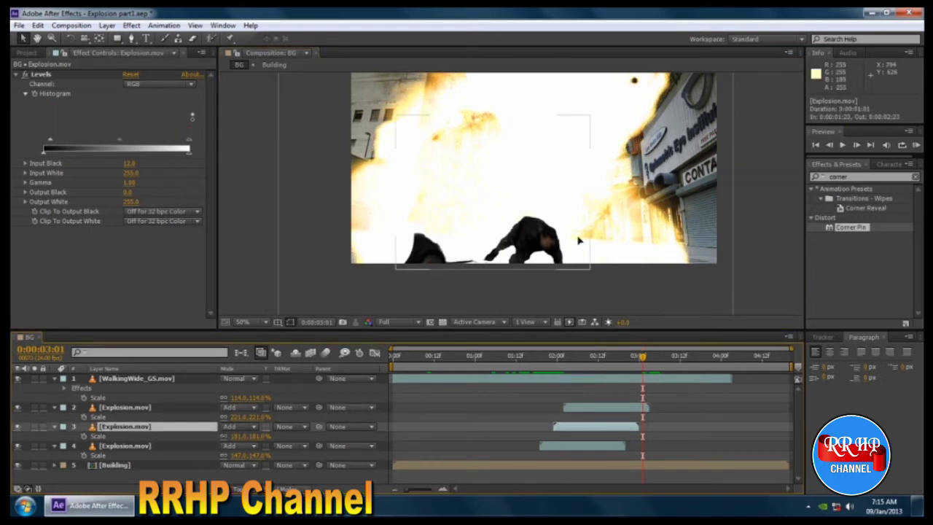
drag(579, 241, 580, 233)
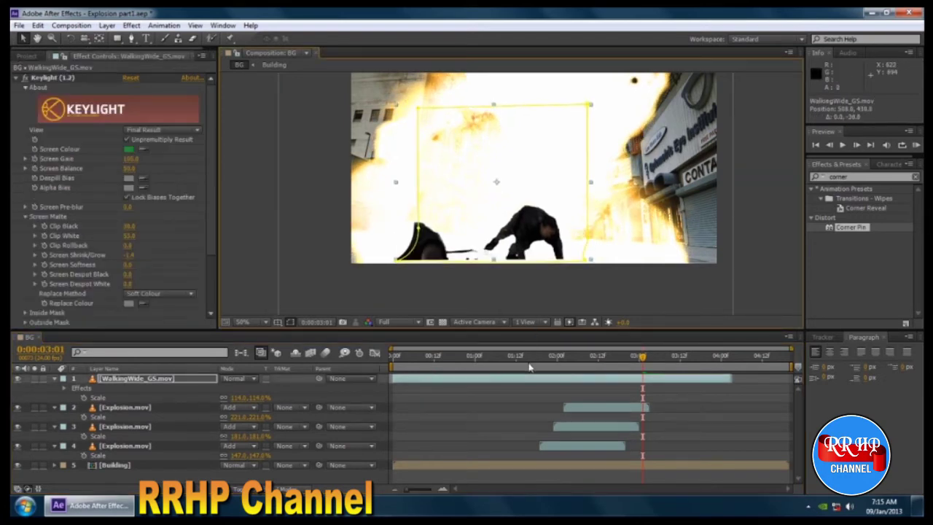
key(ctrl+z)
click(158, 430)
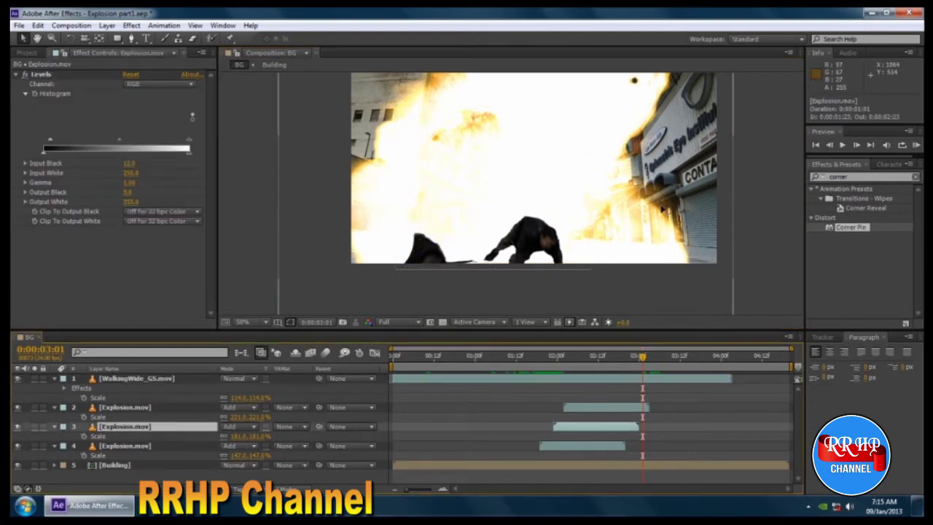
drag(661, 194, 662, 190)
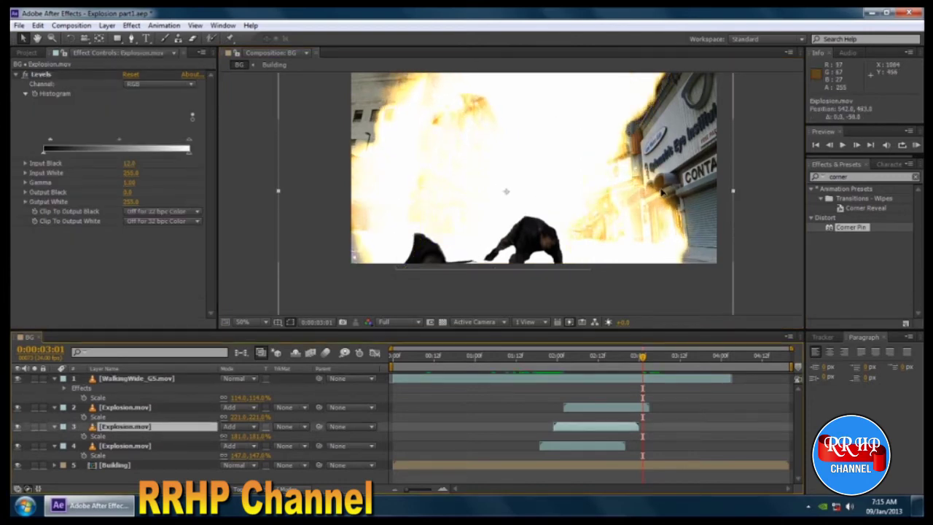
Delay the layer 2 explosion's start slightly and return to 0:00.
click(661, 193)
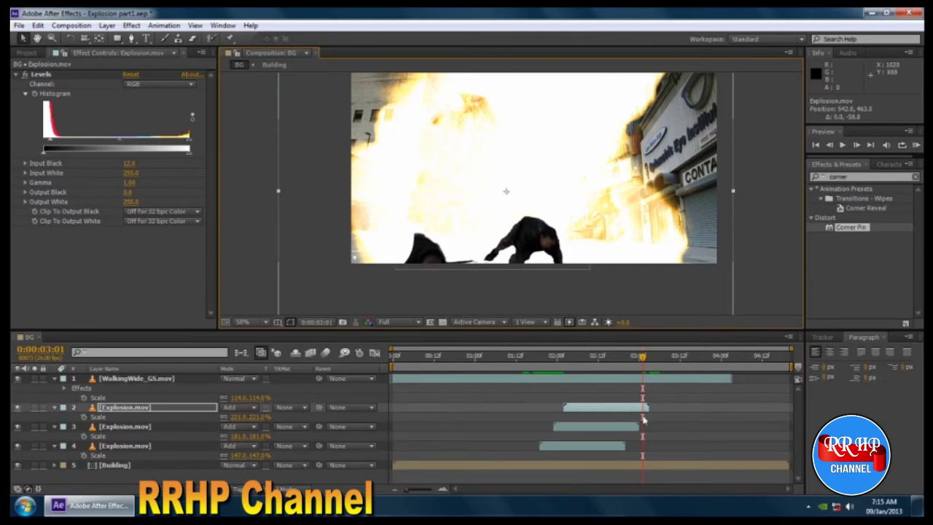
drag(634, 410, 641, 410)
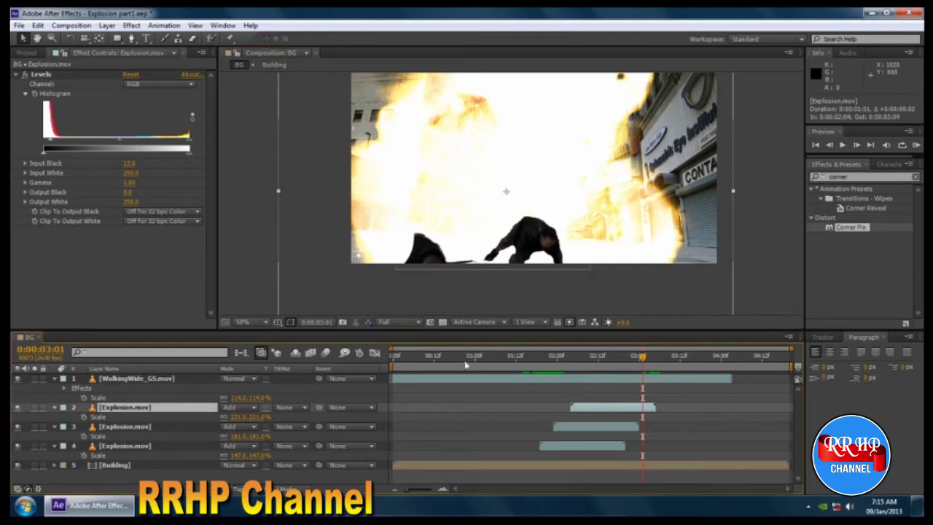
drag(426, 358, 394, 357)
click(754, 237)
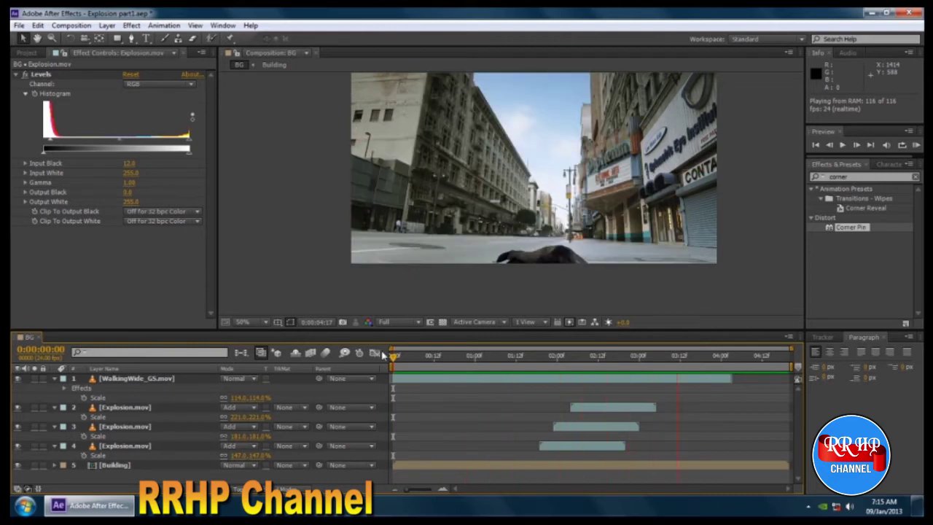
Set the work area end to about 3:05, RAM-preview again, and stop at 2:11.
key(space)
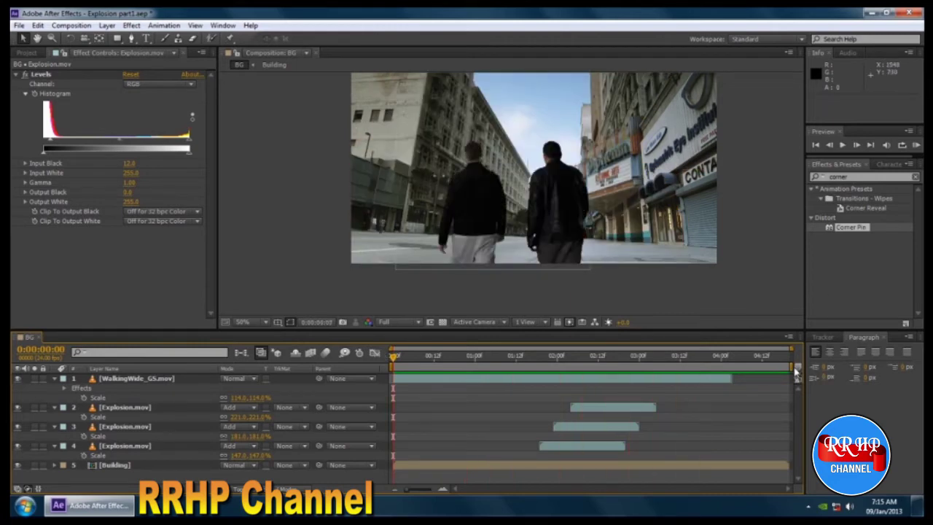
drag(795, 367, 654, 365)
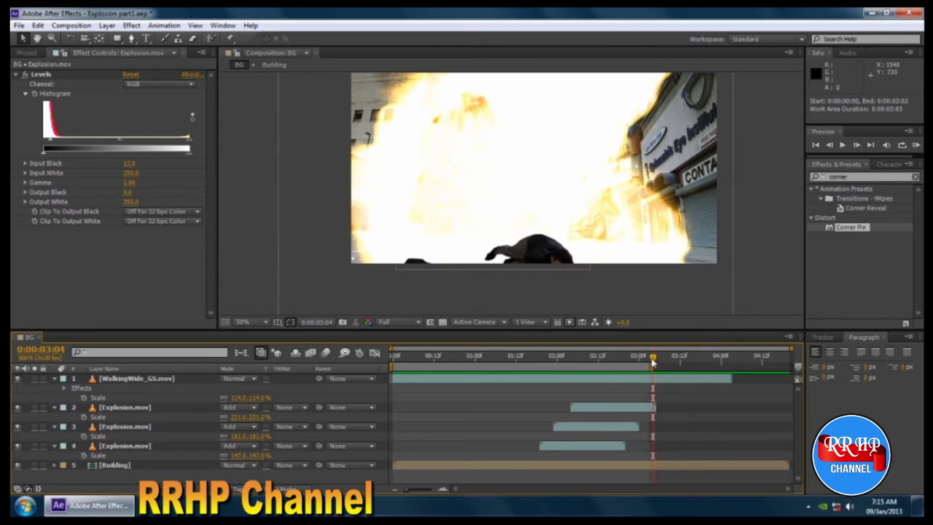
drag(654, 363, 393, 362)
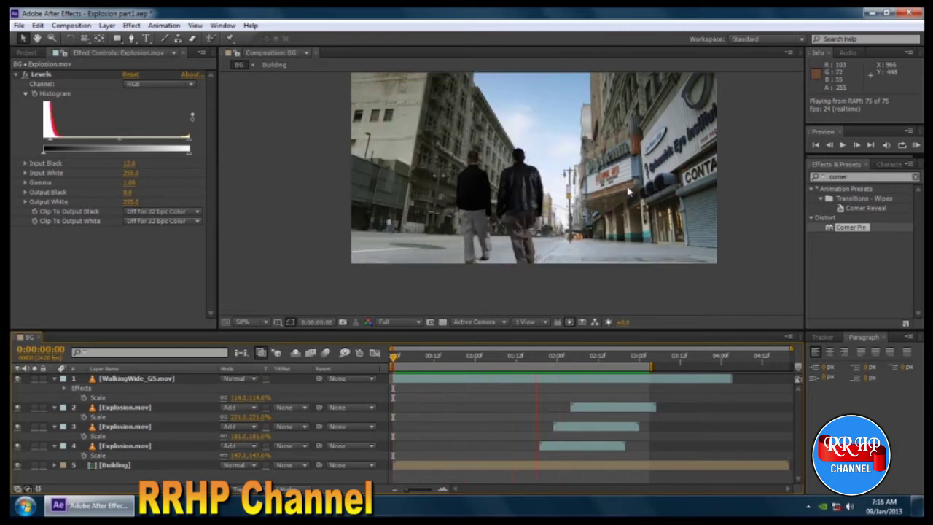
key(space)
drag(398, 357, 611, 360)
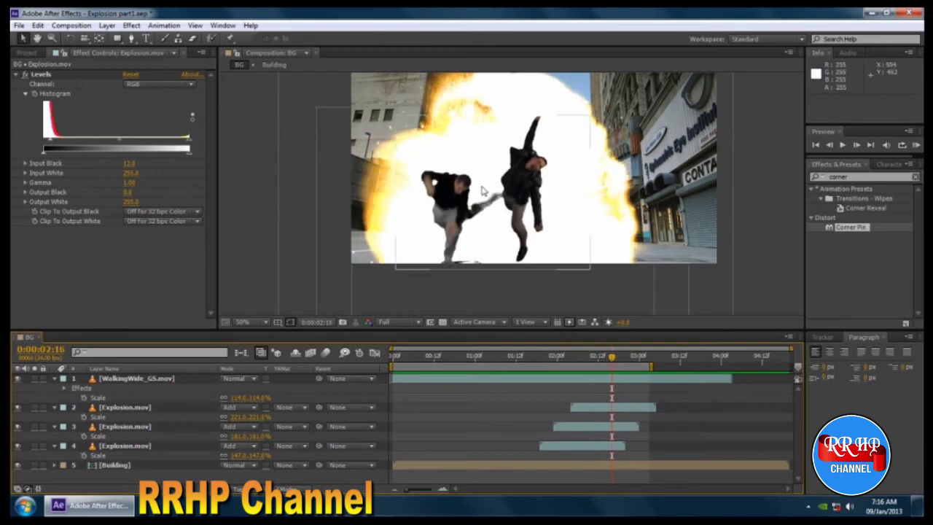
Collapse the layer and effect twirls, then apply Levels to WalkingWide_GS.mov after Keylight and Corner Pin.
click(56, 379)
click(54, 388)
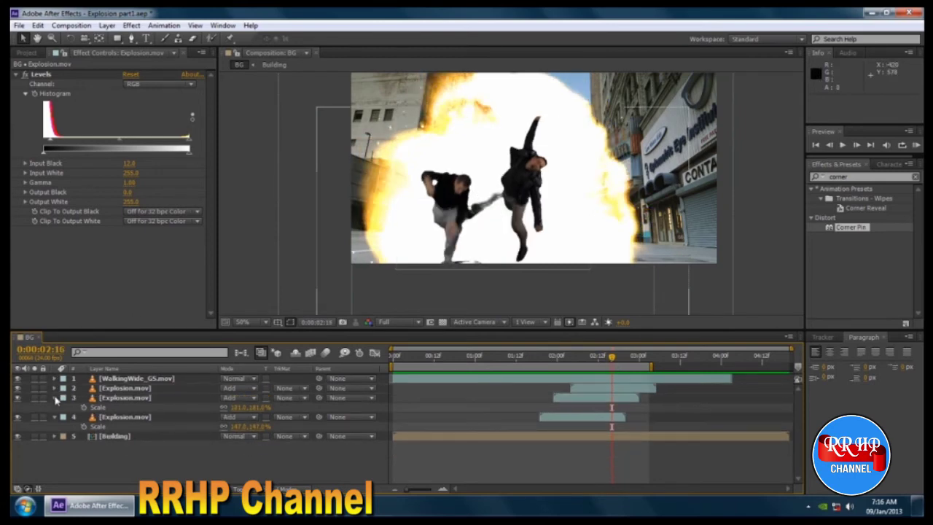
click(55, 397)
click(54, 407)
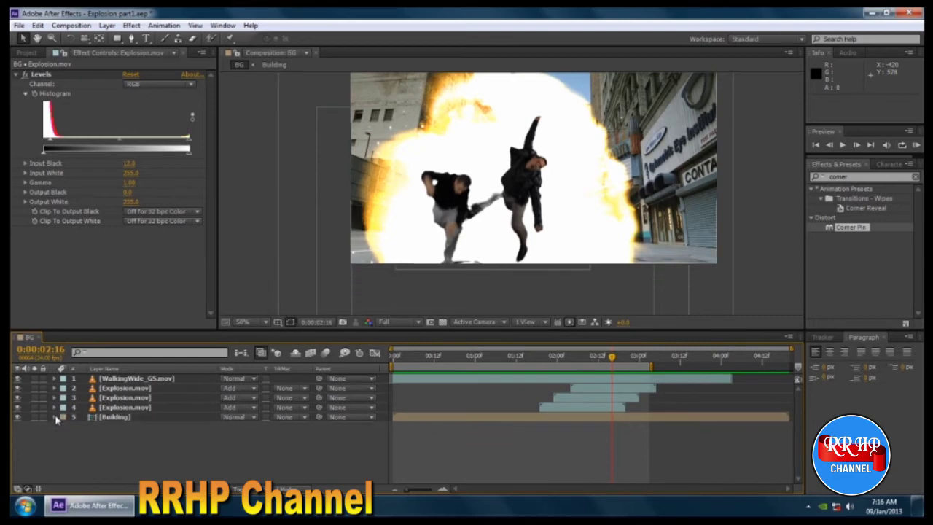
click(133, 379)
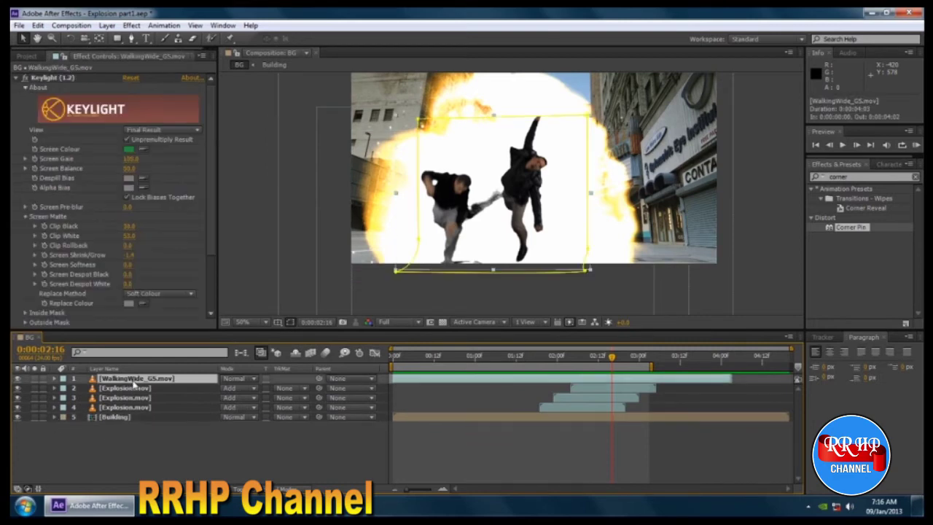
click(16, 78)
click(16, 88)
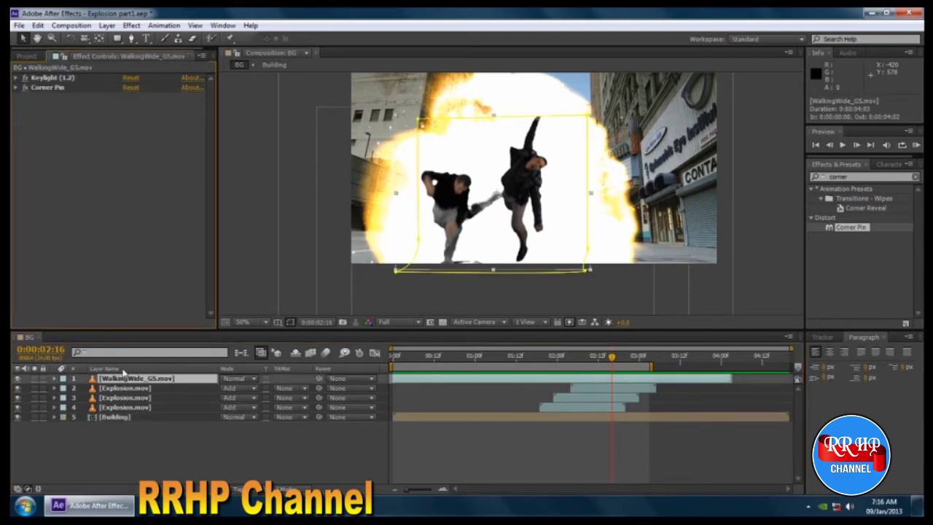
right_click(124, 203)
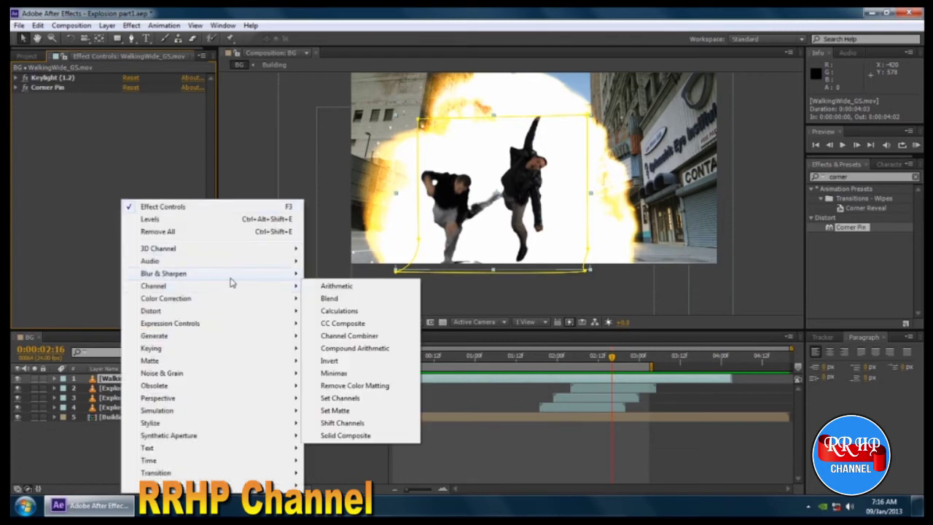
mouse_move(243, 300)
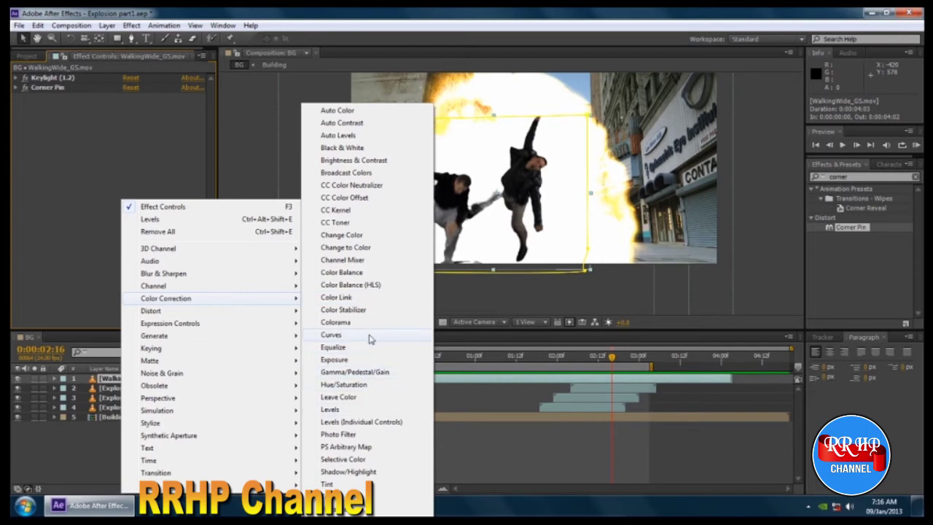
click(346, 409)
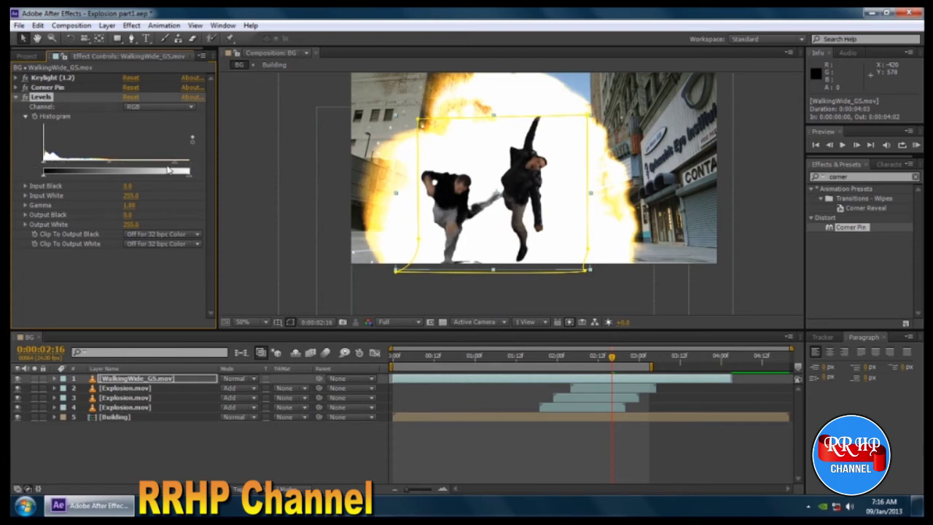
Adjust the men's Levels Input Black and Input White while checking explosion frames 2:15–2:20.
drag(169, 169, 194, 185)
drag(612, 362, 581, 365)
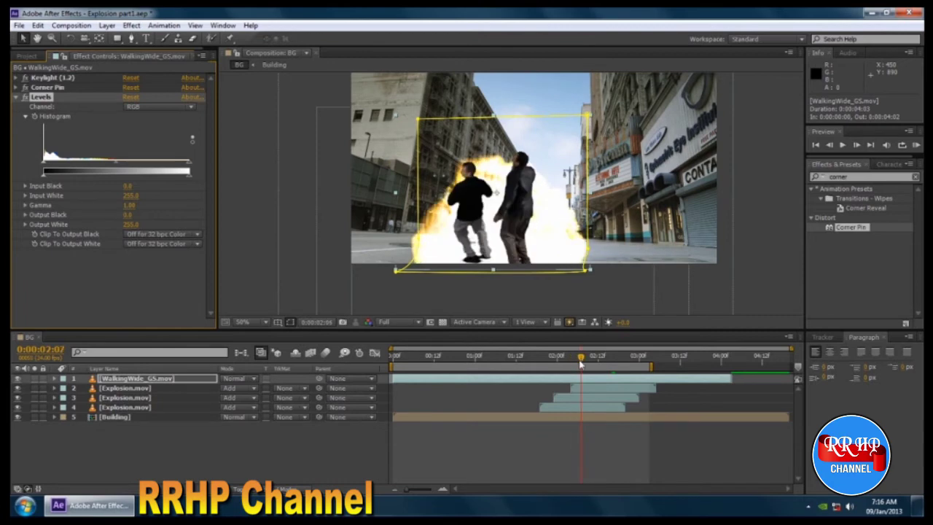
click(35, 118)
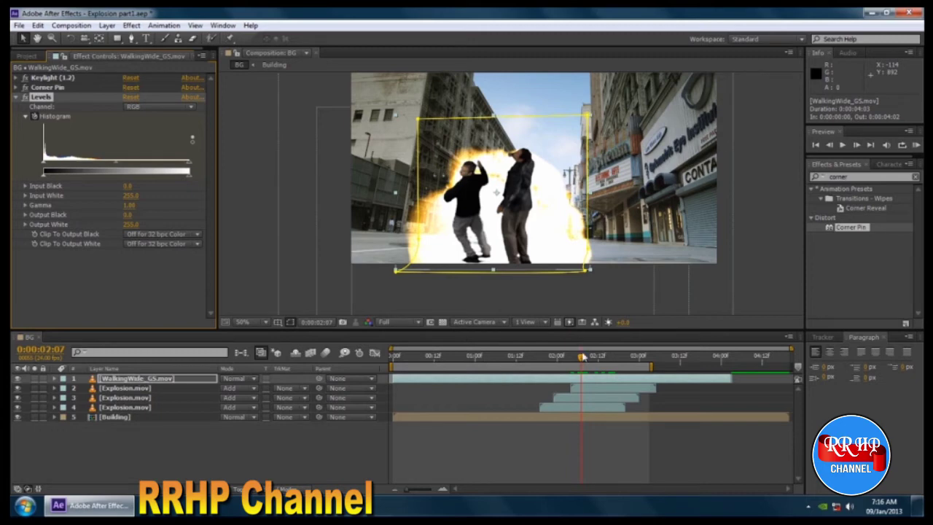
drag(581, 360, 606, 361)
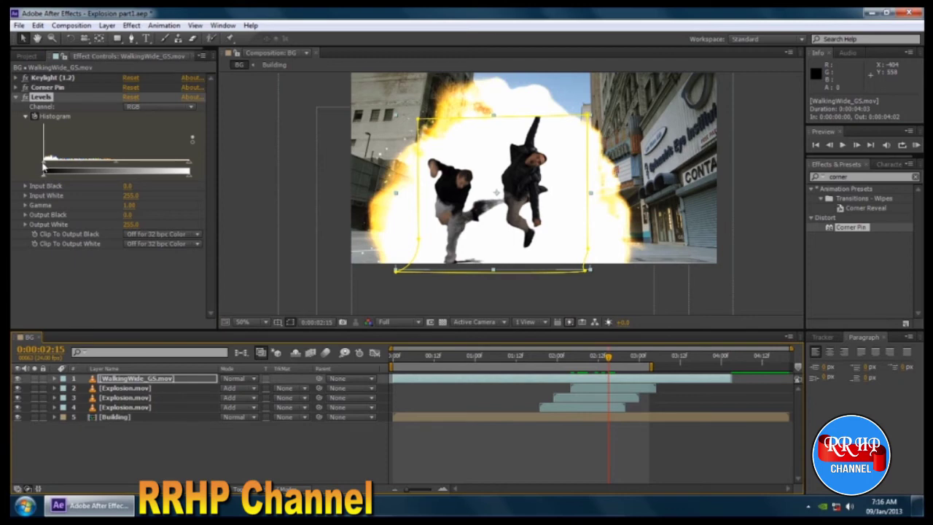
mouse_move(43, 169)
mouse_down()
mouse_move(53, 167)
mouse_move(42, 168)
mouse_up()
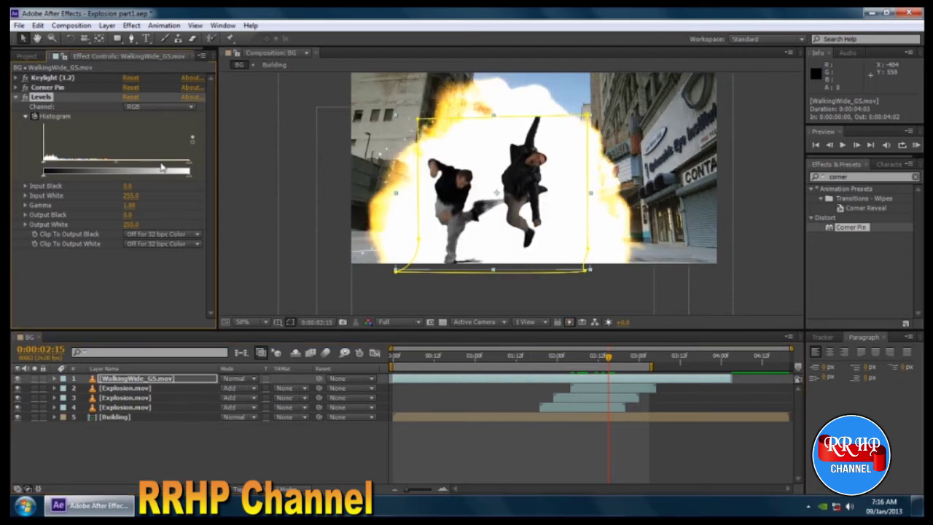
drag(190, 168, 144, 172)
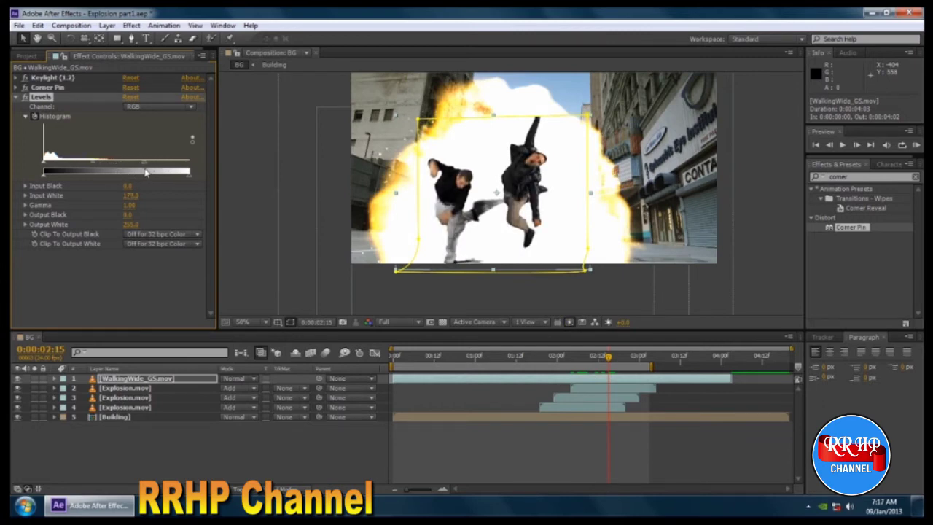
mouse_move(609, 364)
mouse_down()
mouse_move(594, 365)
mouse_move(625, 365)
mouse_up()
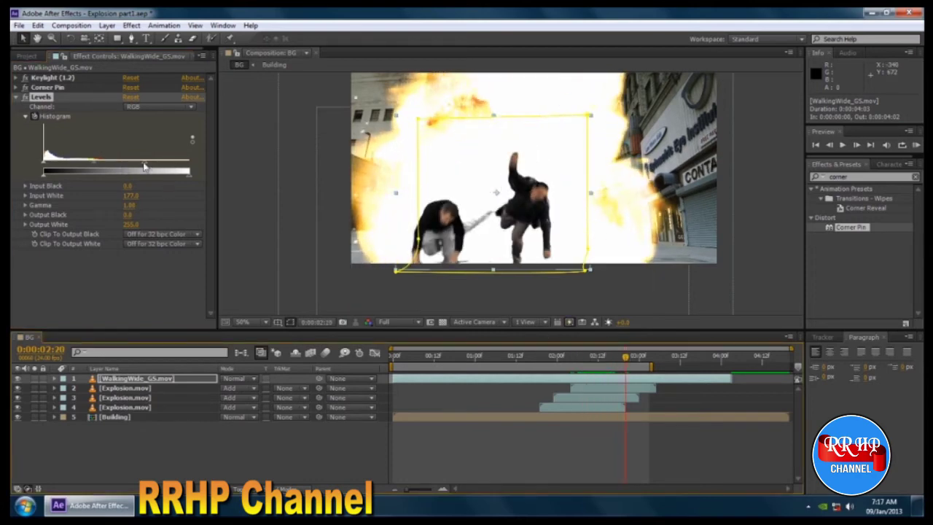
drag(144, 167, 133, 167)
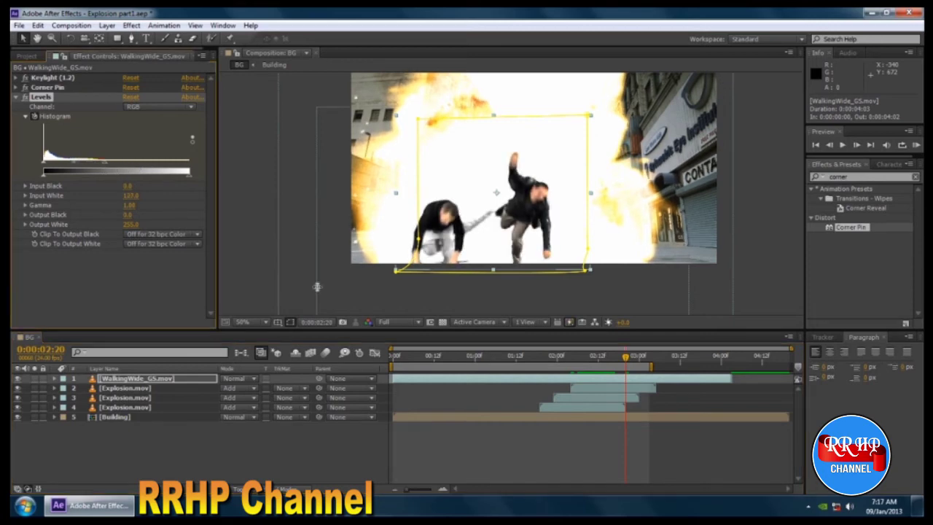
drag(627, 357, 547, 357)
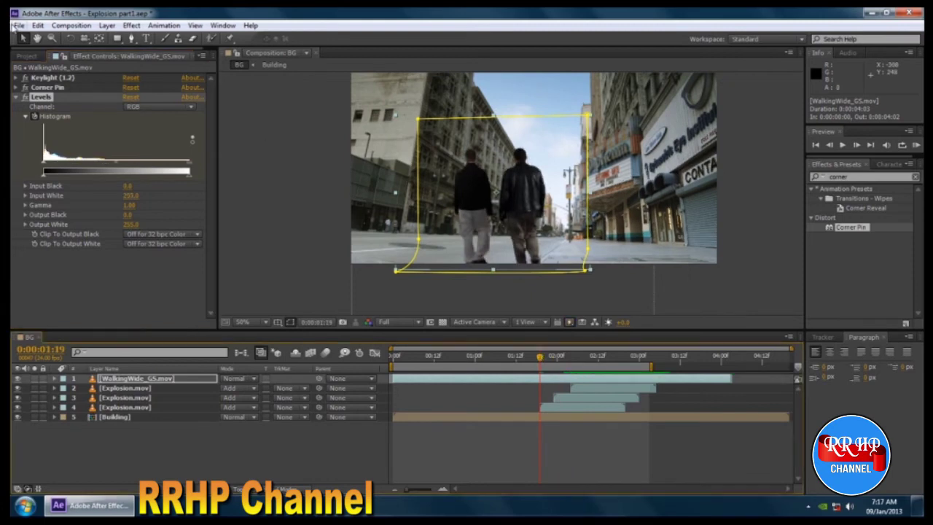
Save a copy of the project as Explosion part2.aep, then select the keyed men layer.
click(16, 26)
mouse_move(62, 138)
click(253, 132)
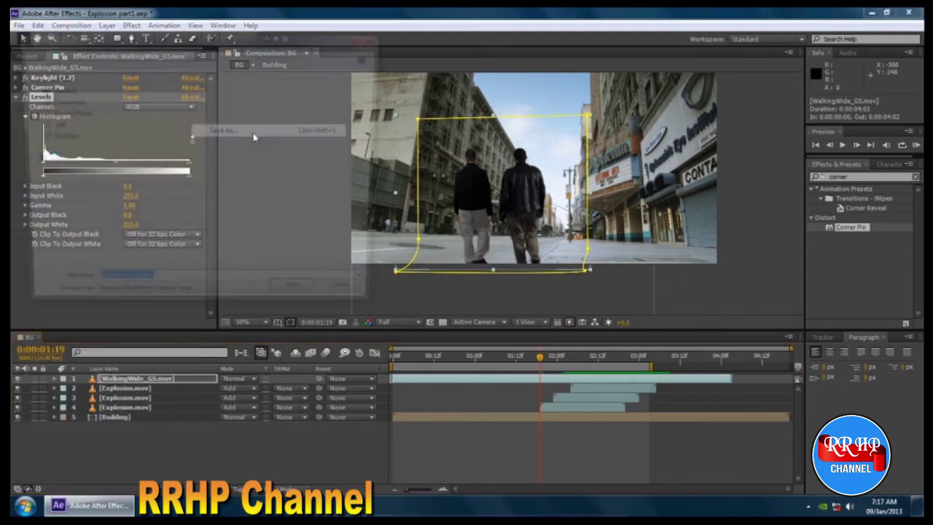
click(138, 407)
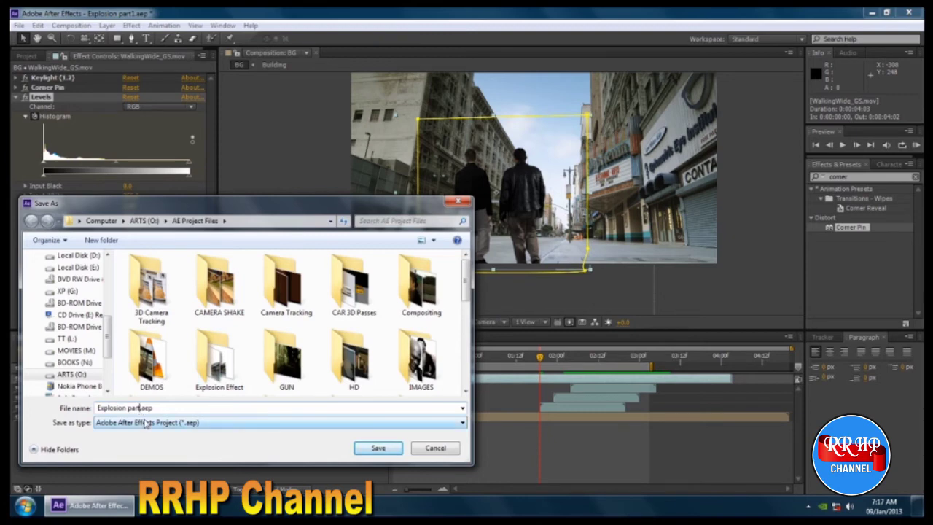
click(394, 453)
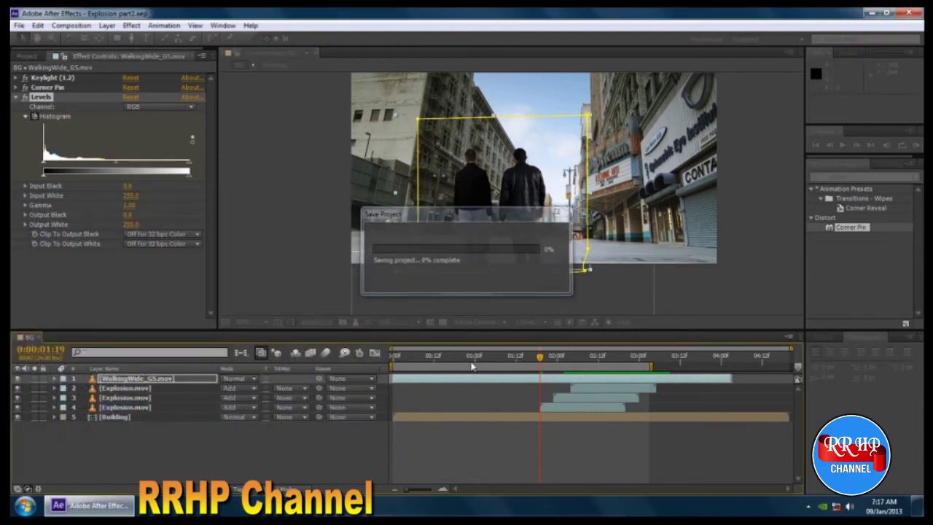
click(130, 380)
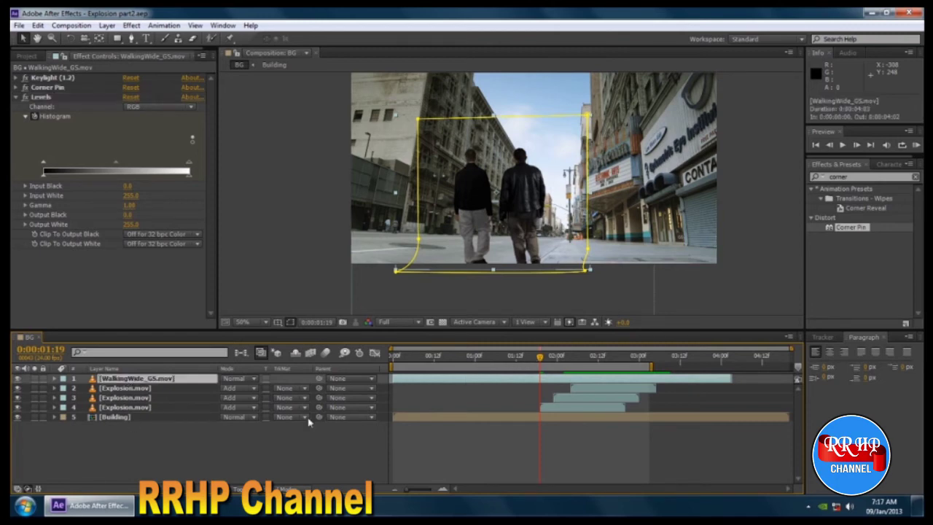
Reveal the men layer's Scale and Position, keyframe Position at 0:00:02:08, and raise the men high.
key(s)
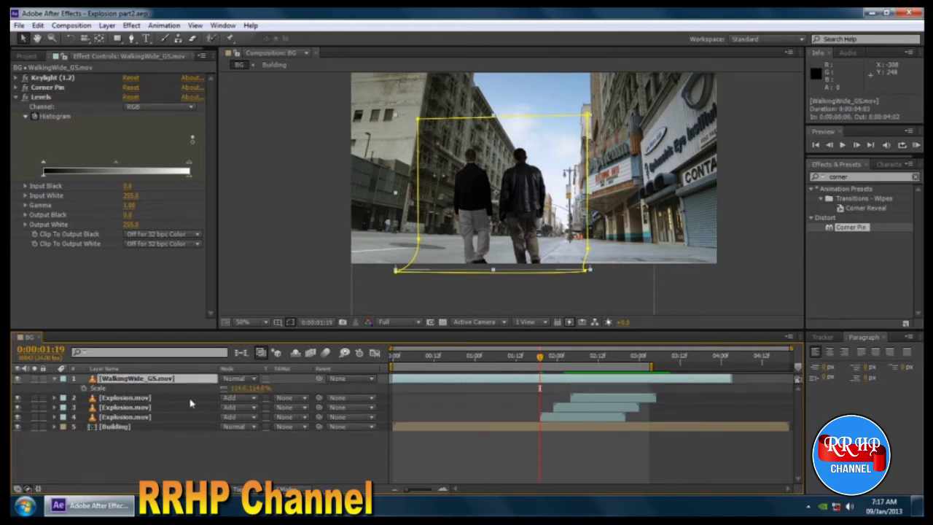
key(shift+p)
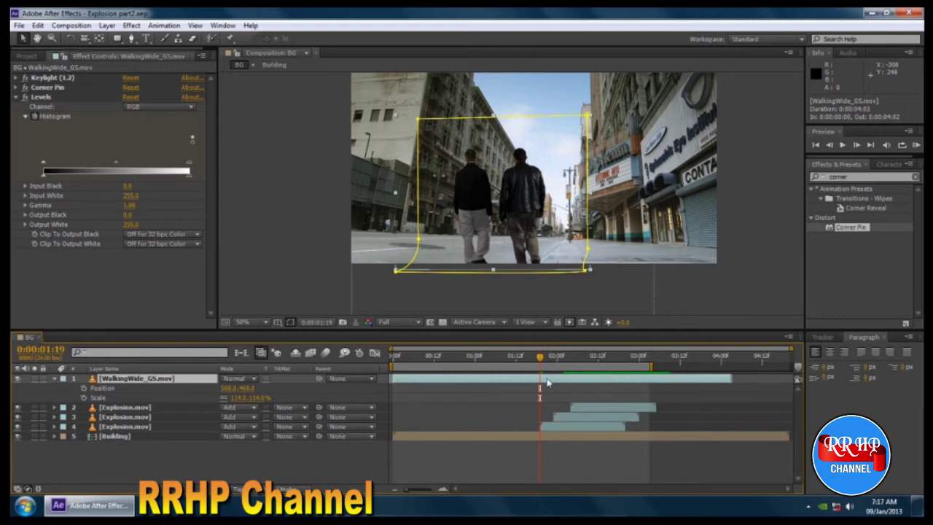
drag(539, 360, 575, 363)
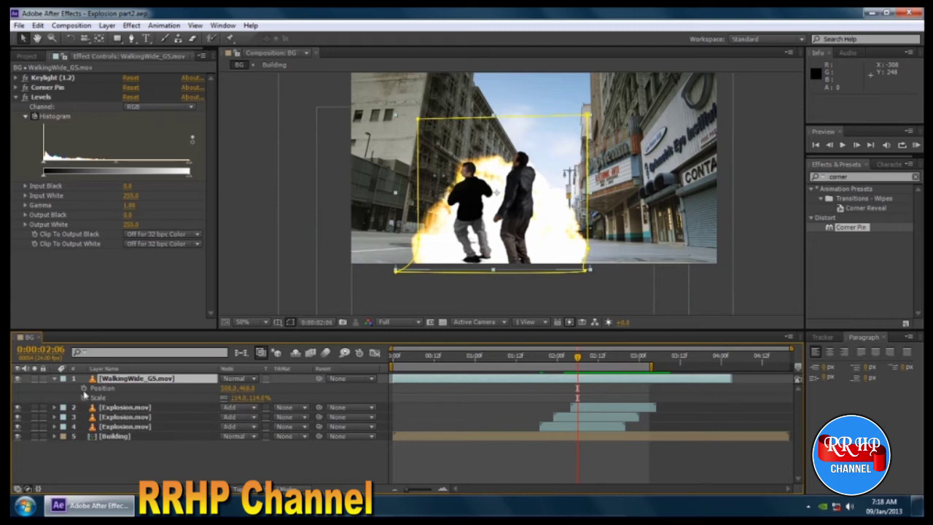
click(84, 388)
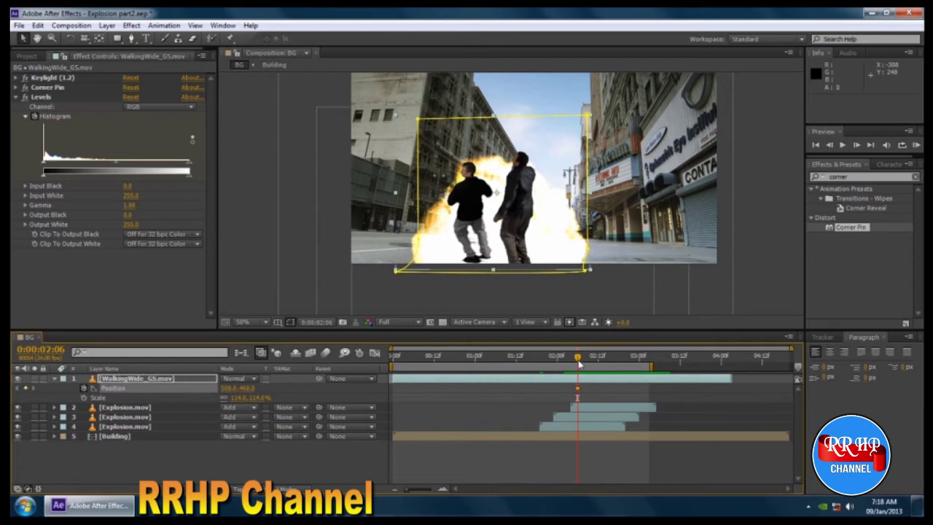
drag(578, 362, 602, 363)
click(581, 391)
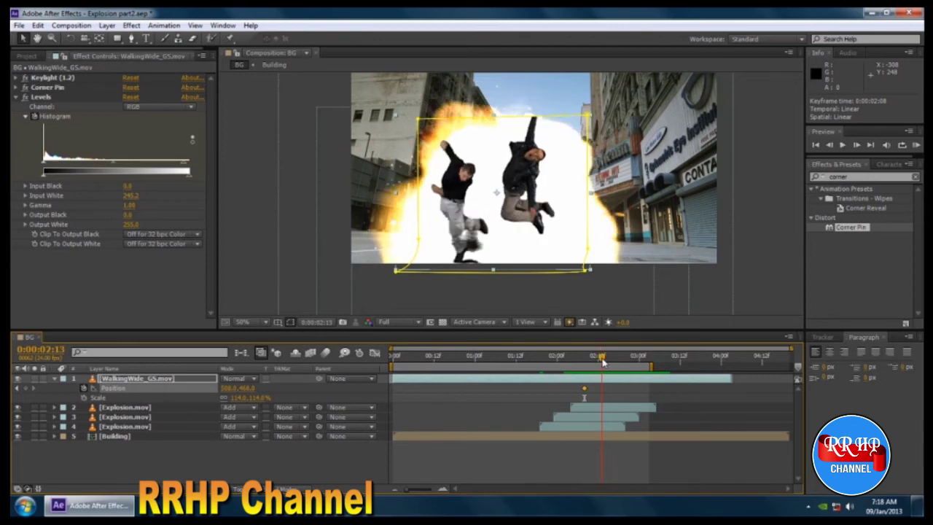
drag(232, 397, 133, 355)
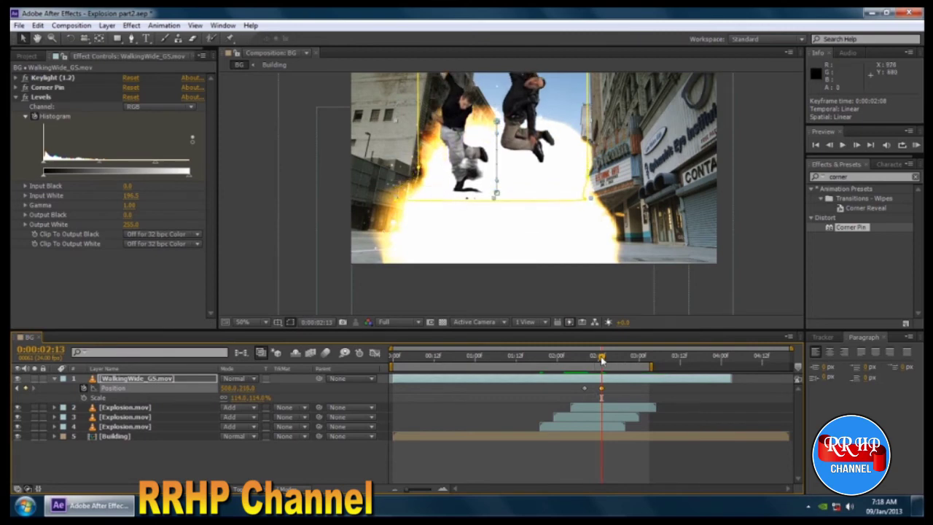
Preview the rise and lower the men slightly at the 0:00:02:13 Position keyframe.
drag(602, 360, 567, 371)
click(752, 273)
key(space)
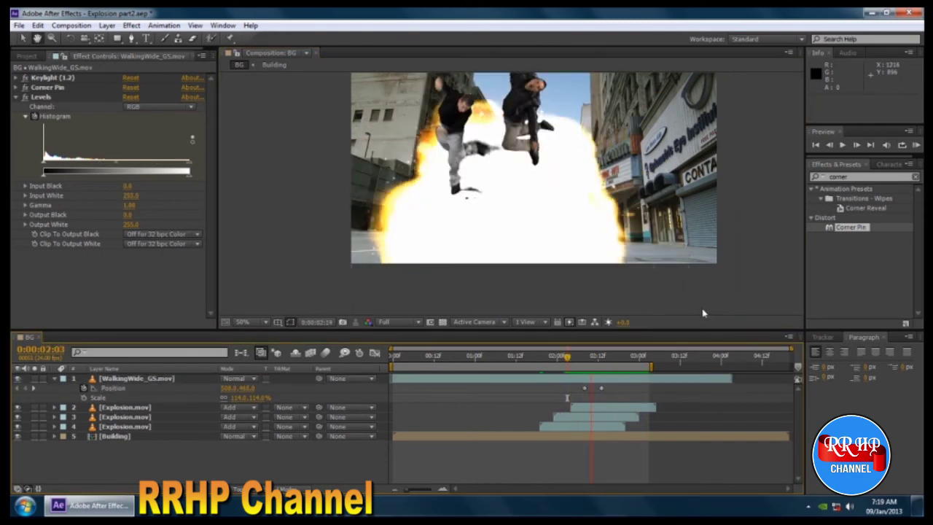
click(596, 358)
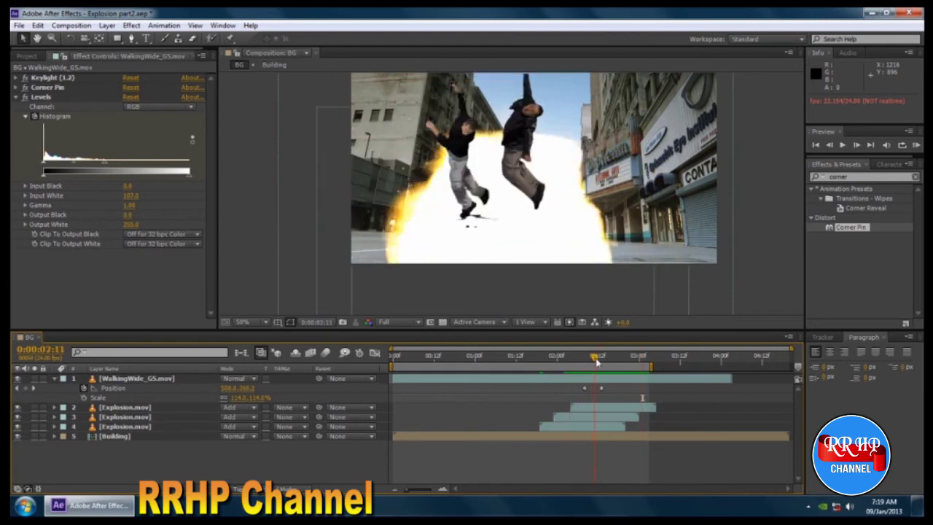
mouse_move(596, 361)
mouse_down()
mouse_move(628, 362)
mouse_move(558, 362)
mouse_move(602, 361)
mouse_up()
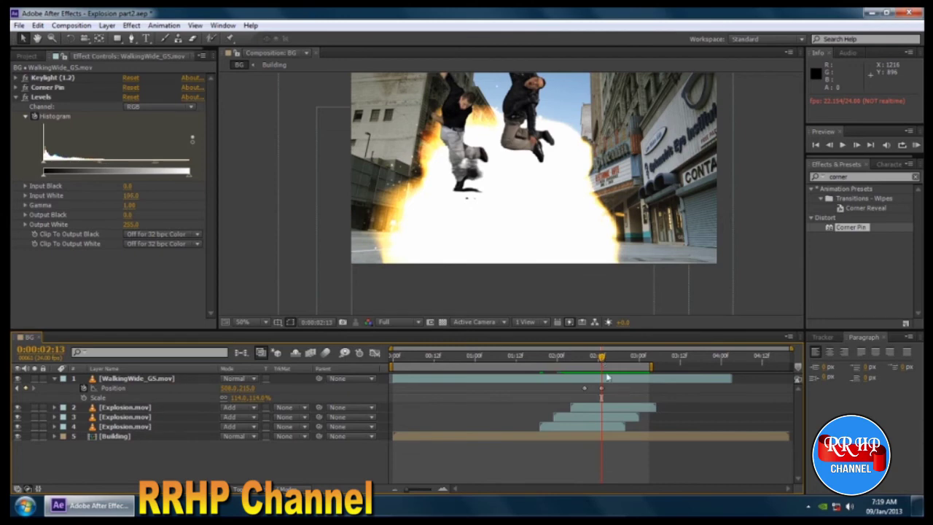
click(602, 391)
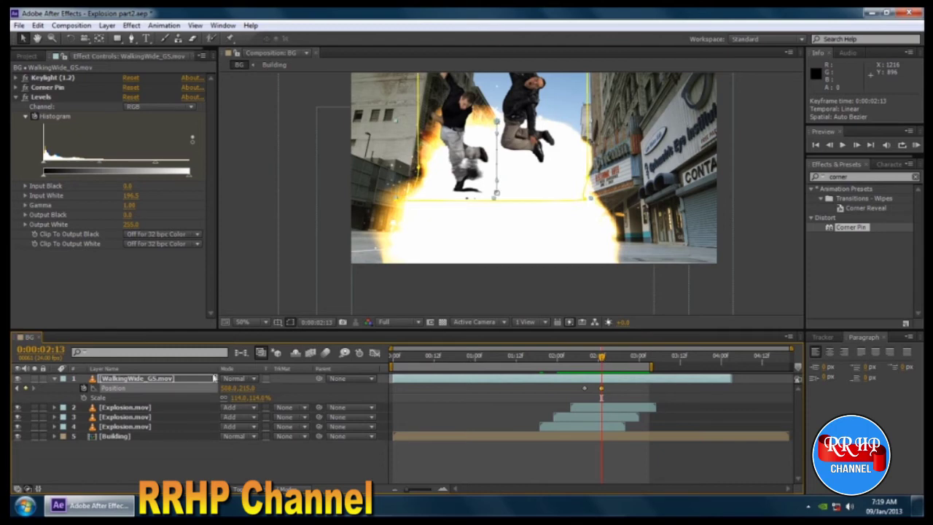
drag(255, 387, 267, 388)
drag(601, 357, 584, 367)
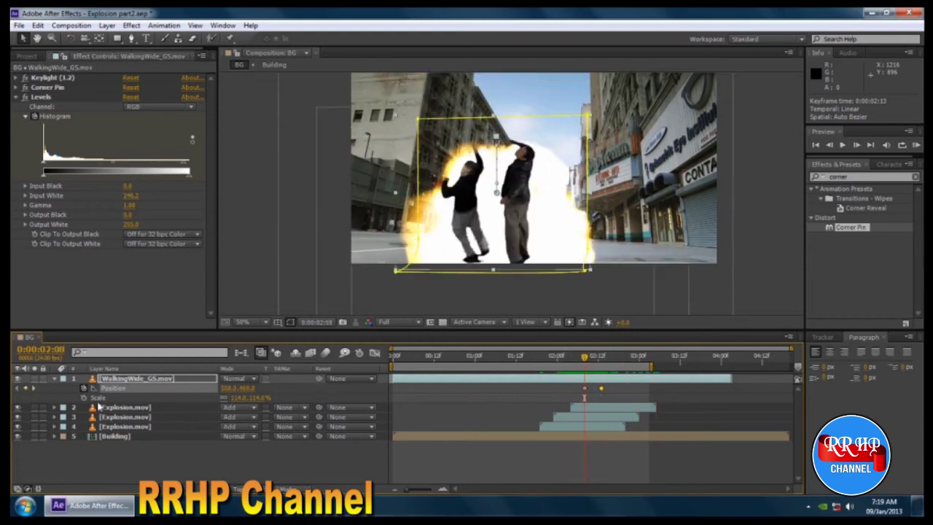
Keyframe the men's Scale and enlarge it from 114% by 0:00:02:13, then check the jump.
click(83, 398)
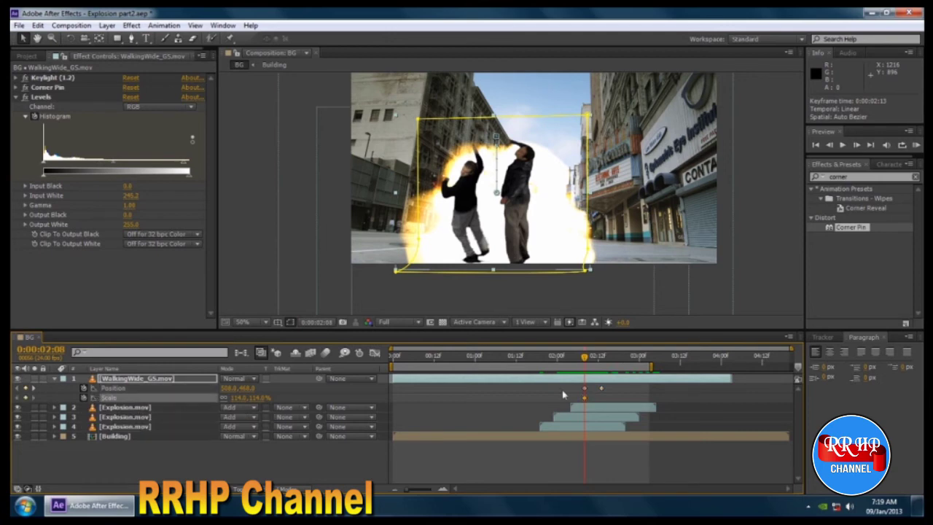
drag(588, 362, 601, 362)
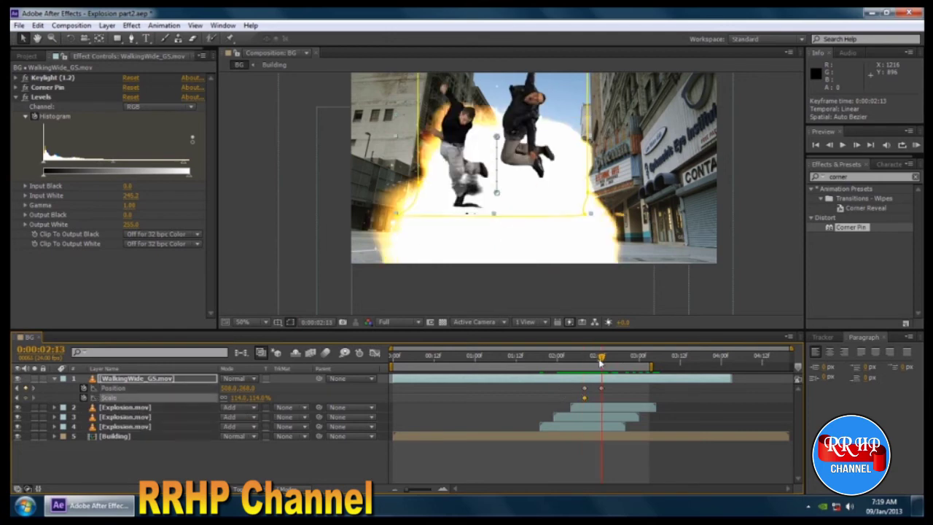
drag(239, 398, 312, 398)
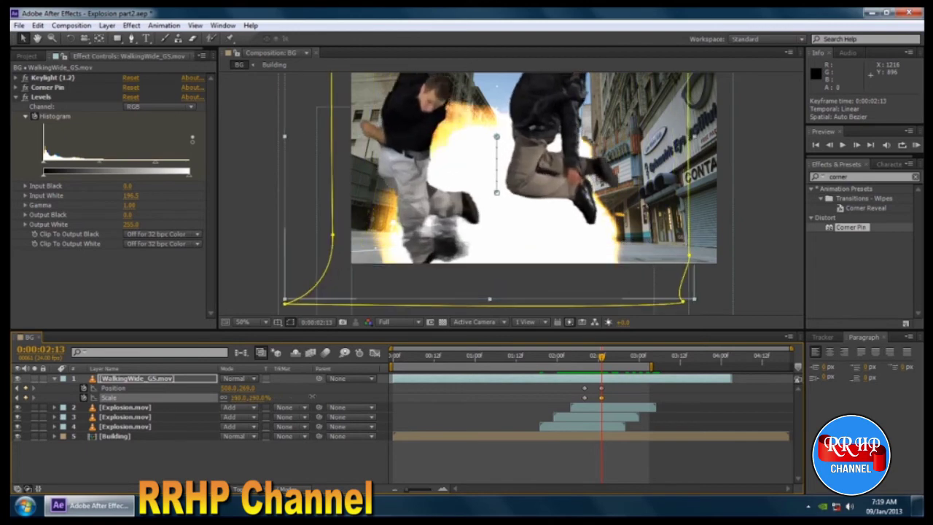
drag(596, 358, 564, 355)
click(727, 277)
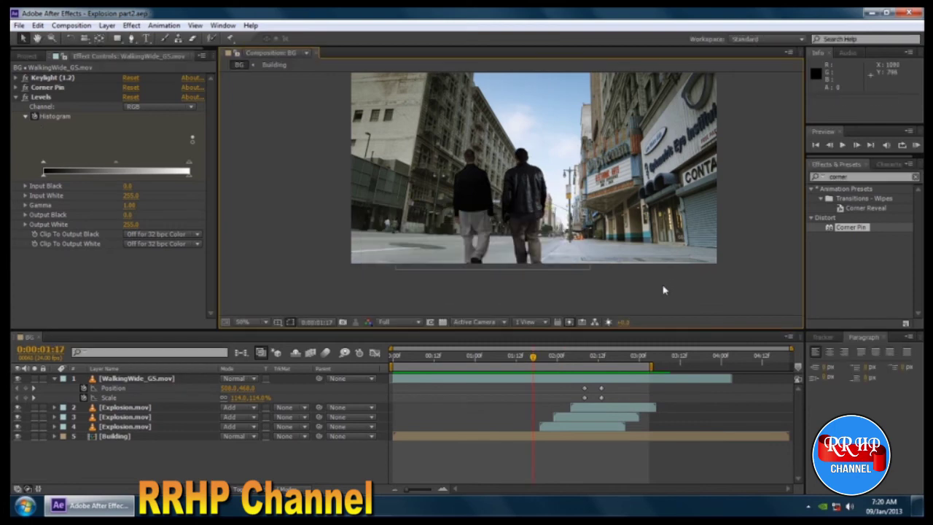
Select the men layer's Position and Scale keyframes.
click(599, 389)
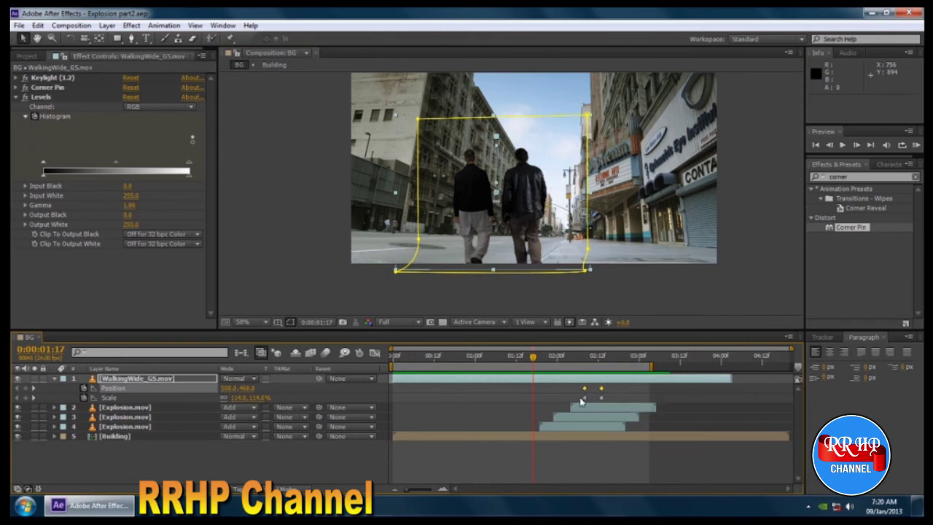
click(572, 400)
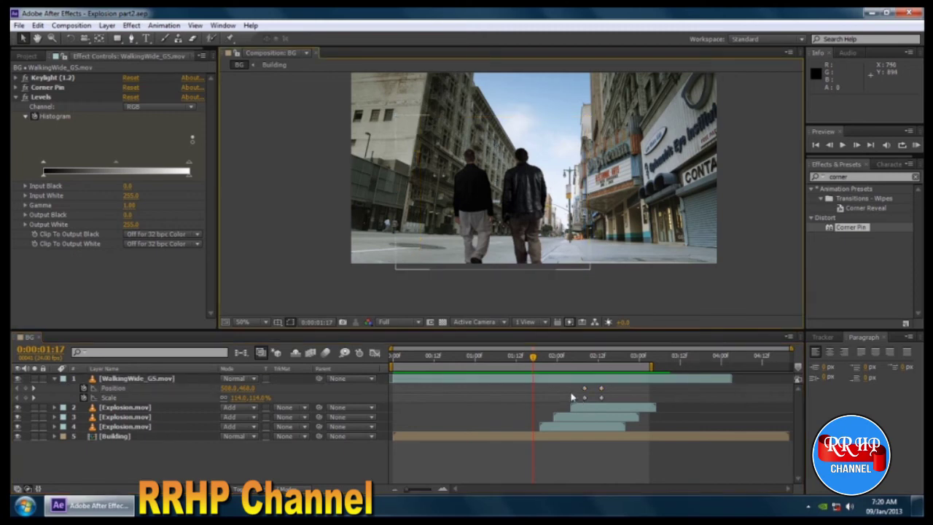
click(584, 397)
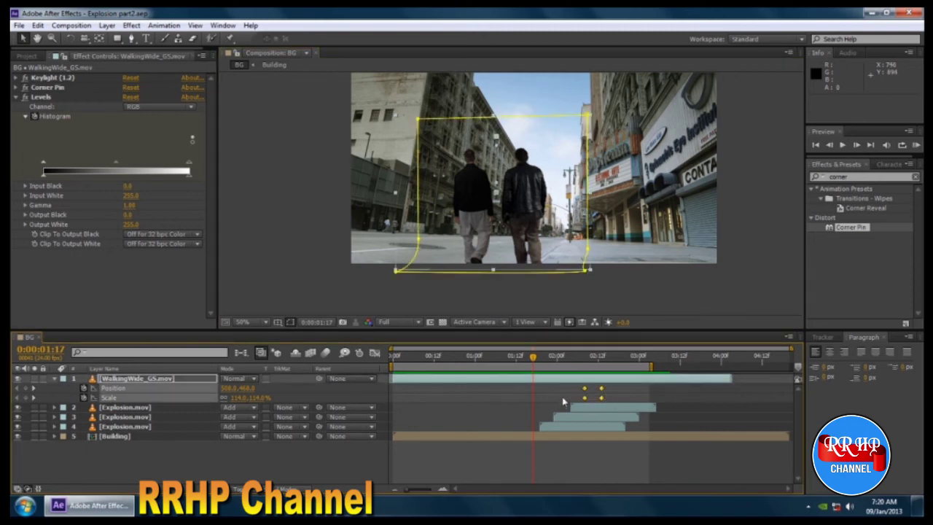
click(569, 397)
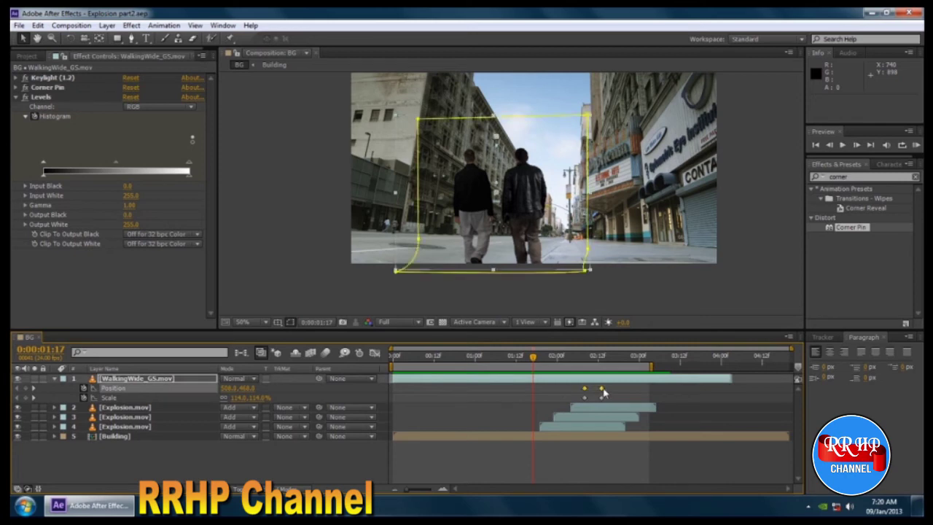
Apply Keyframe Assistant > Exponential Scale to the men's Scale keyframes (114% to 298%).
right_click(602, 388)
mouse_move(646, 387)
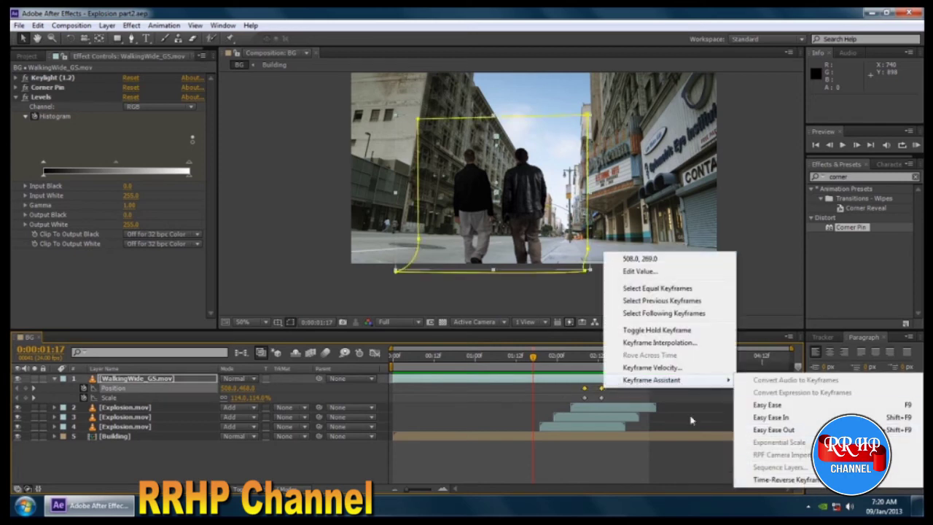
click(577, 397)
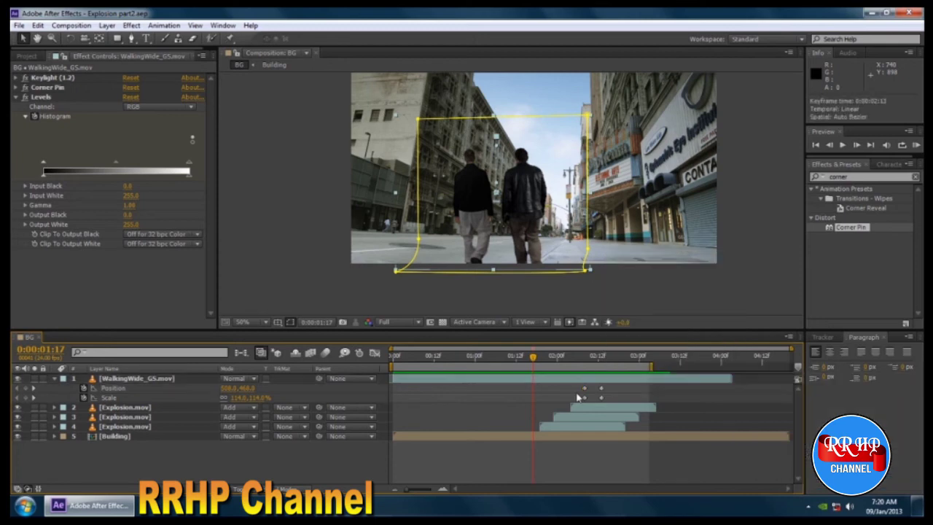
mouse_move(576, 385)
mouse_down()
mouse_move(607, 403)
mouse_move(581, 394)
mouse_up()
click(581, 402)
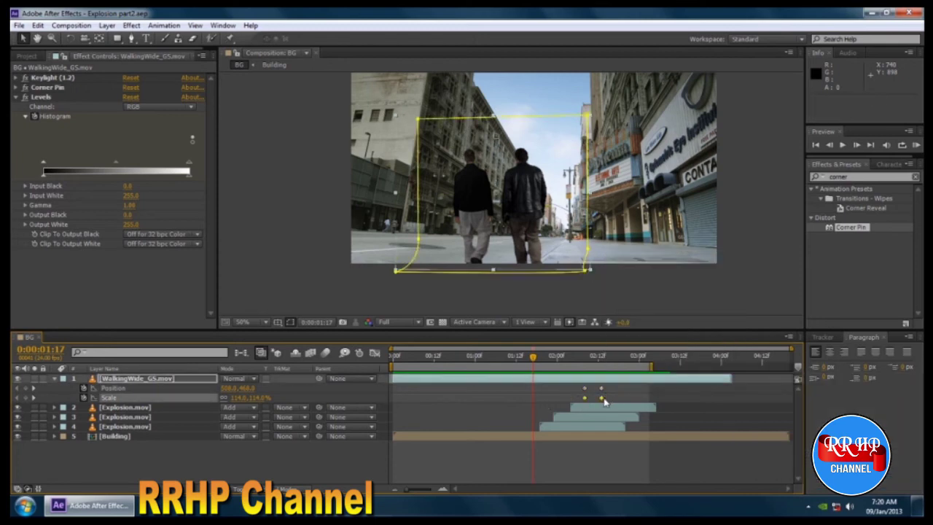
right_click(603, 402)
mouse_move(649, 389)
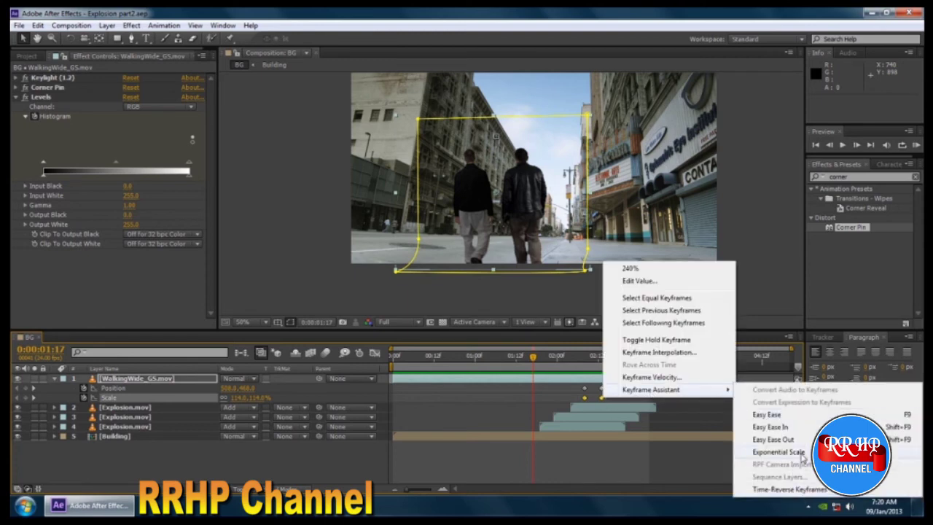
click(778, 452)
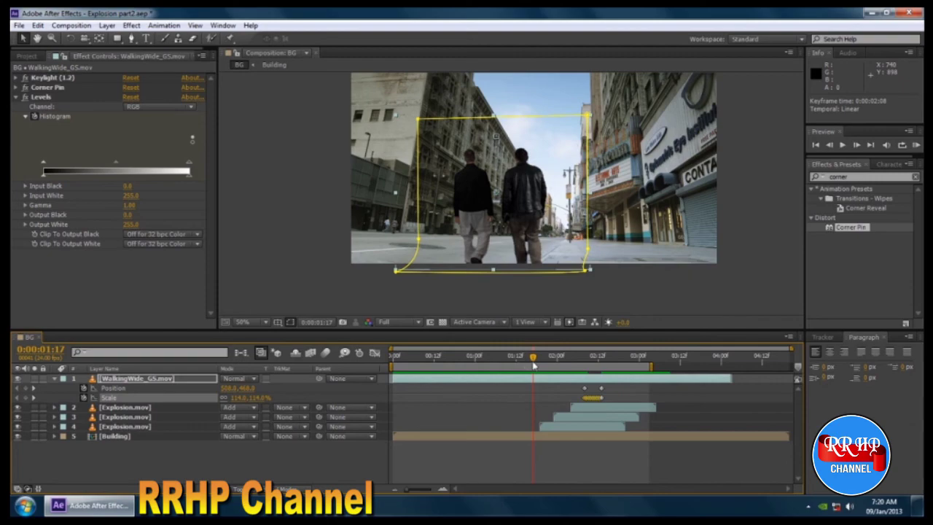
RAM-preview the shot from the start with numpad 0.
mouse_move(534, 365)
mouse_down()
mouse_move(612, 363)
mouse_move(525, 363)
mouse_up()
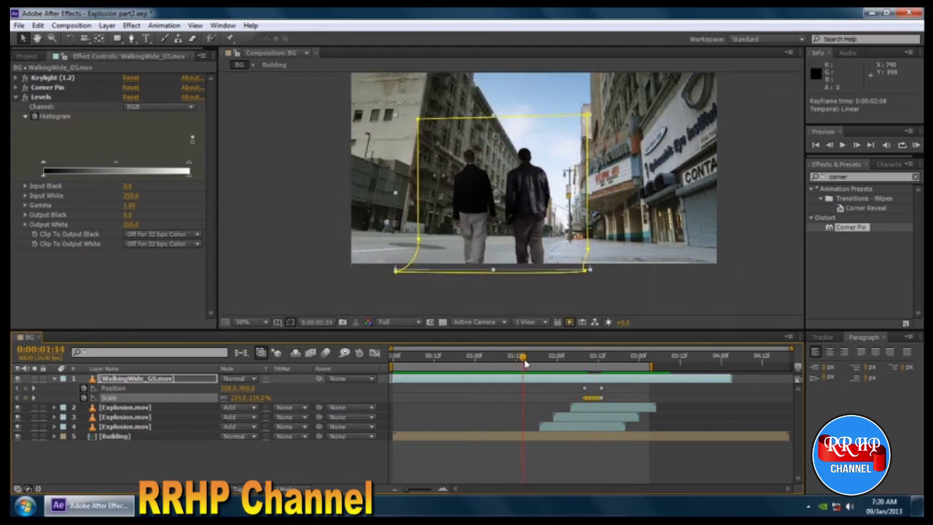
click(733, 268)
key(KP_0)
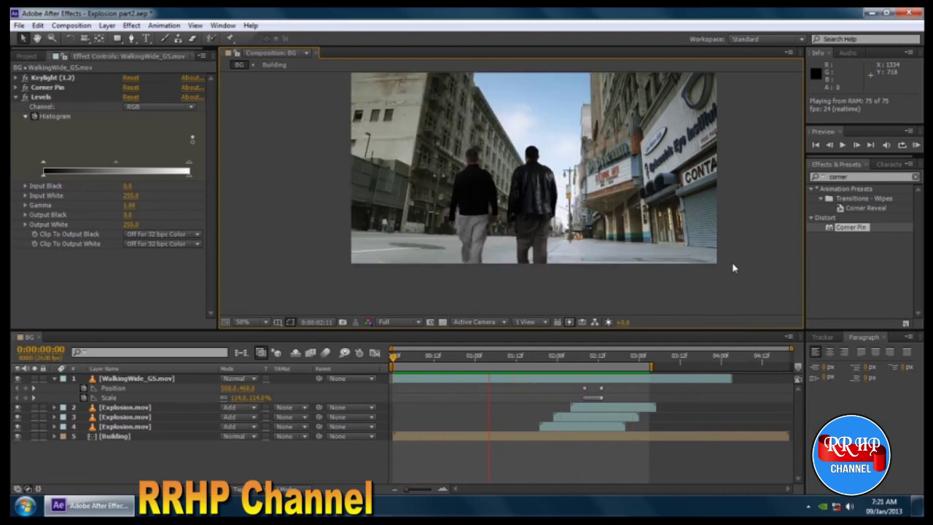
Undo the exponential scale and reduce the 0:00:02:13 scale to about 200%.
click(706, 328)
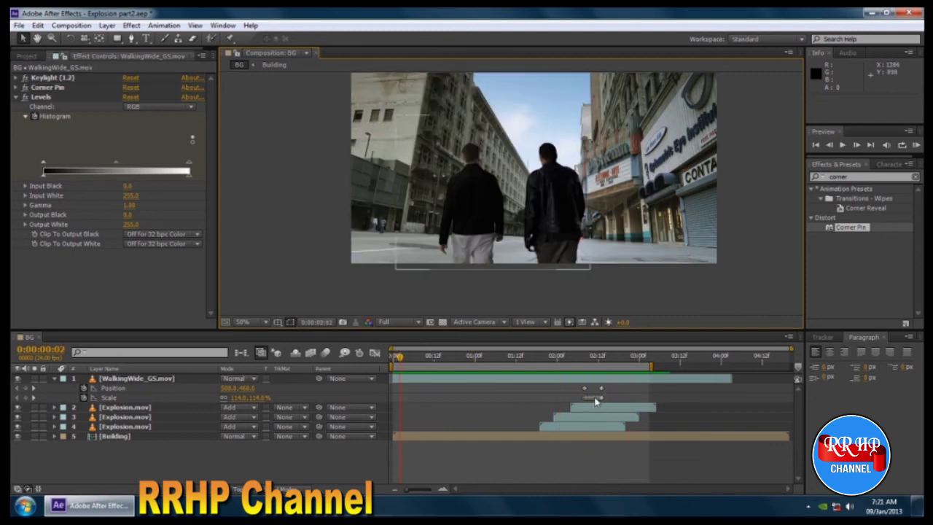
key(ctrl+z)
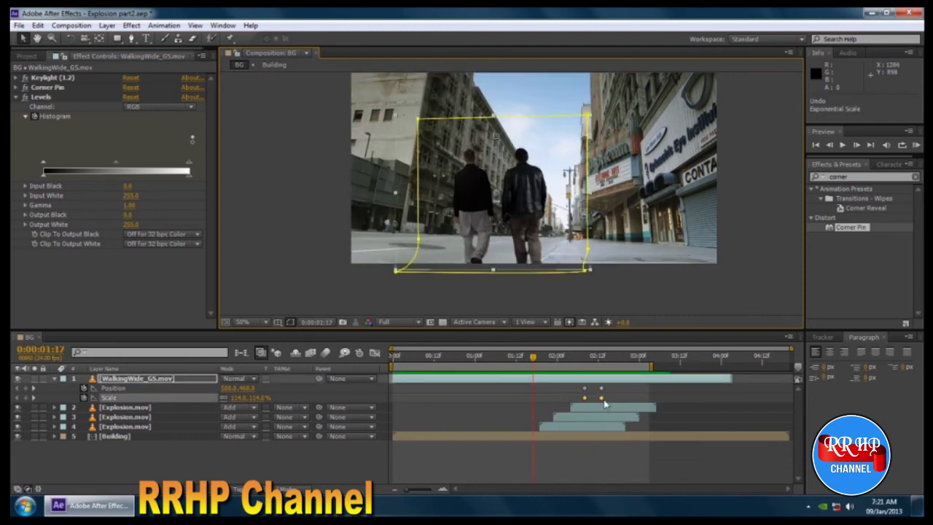
drag(534, 360, 605, 367)
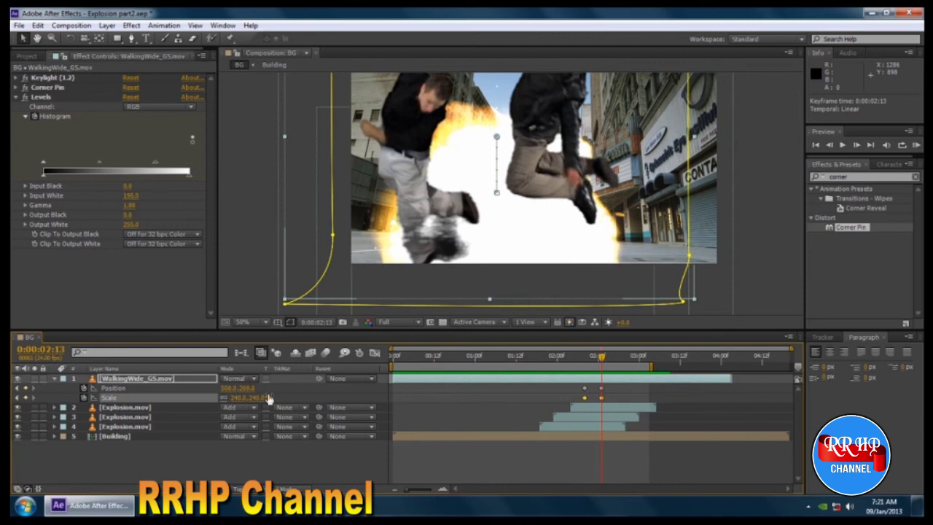
drag(252, 398, 269, 406)
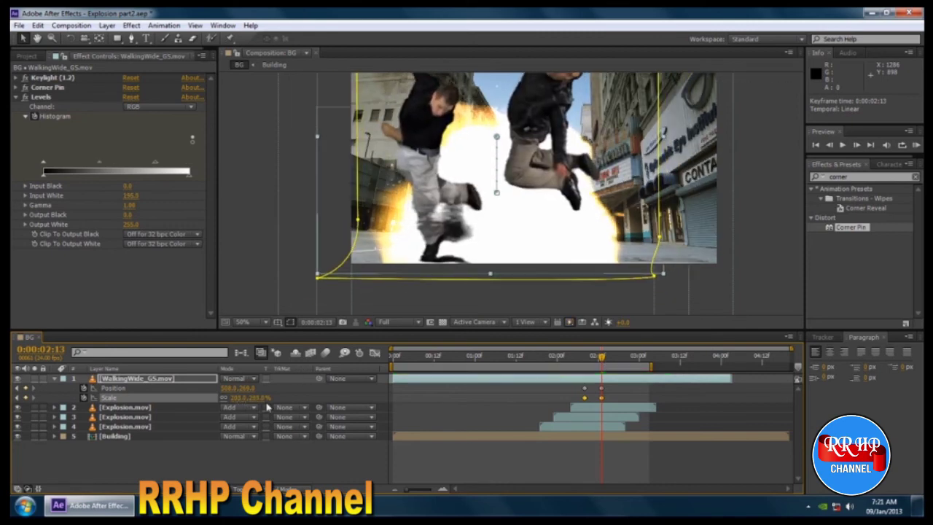
Apply Exponential Scale to the Scale keyframes and Easy Ease In to the final Position keyframe.
right_click(602, 398)
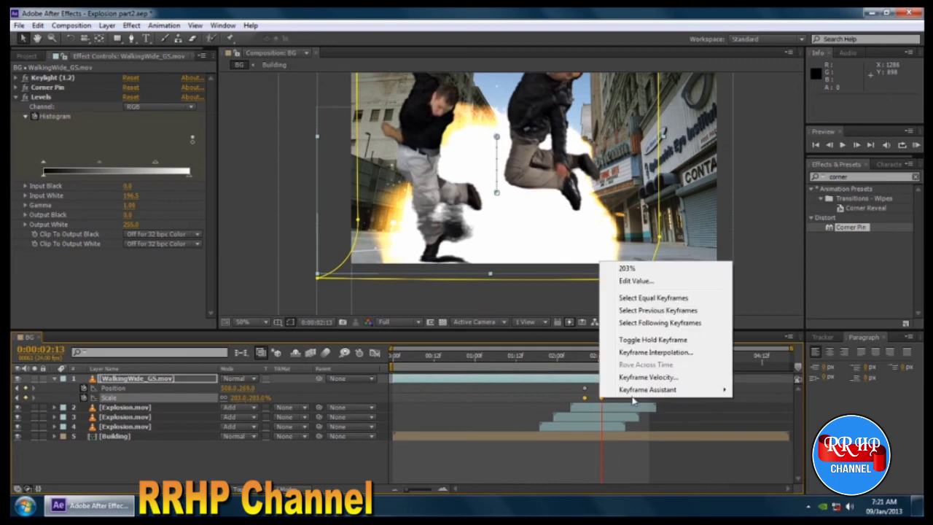
mouse_move(646, 392)
click(765, 452)
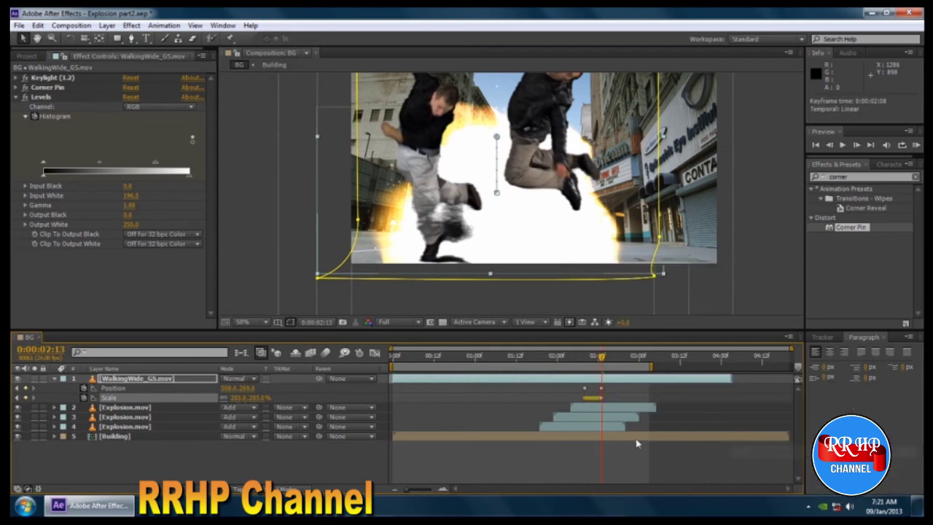
click(626, 395)
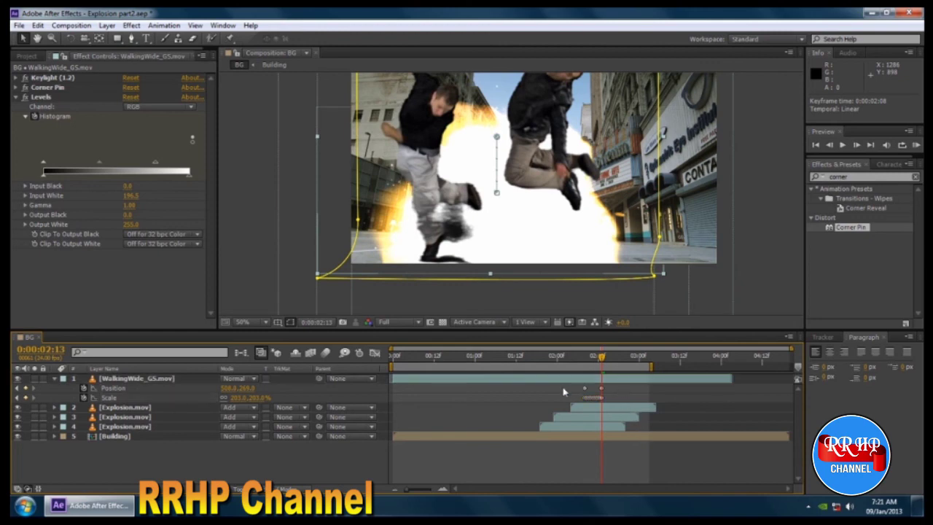
right_click(602, 392)
mouse_move(637, 382)
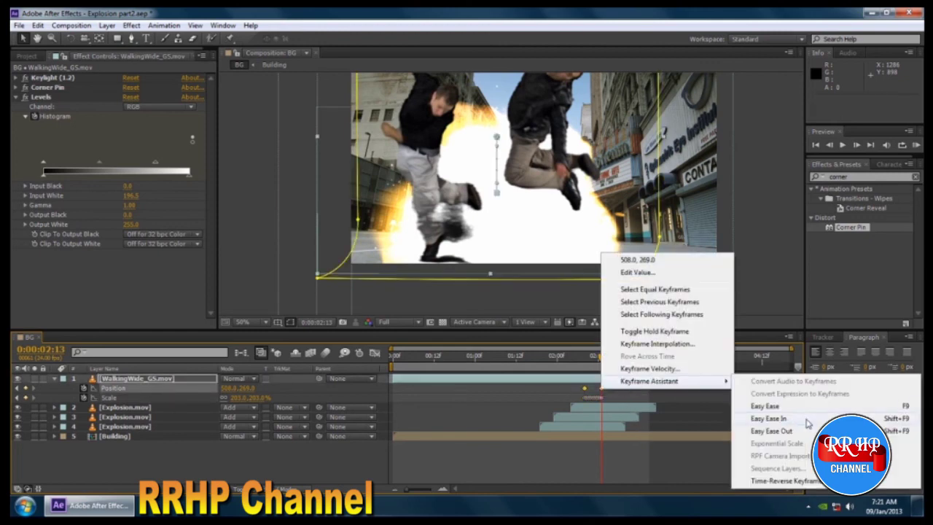
click(540, 400)
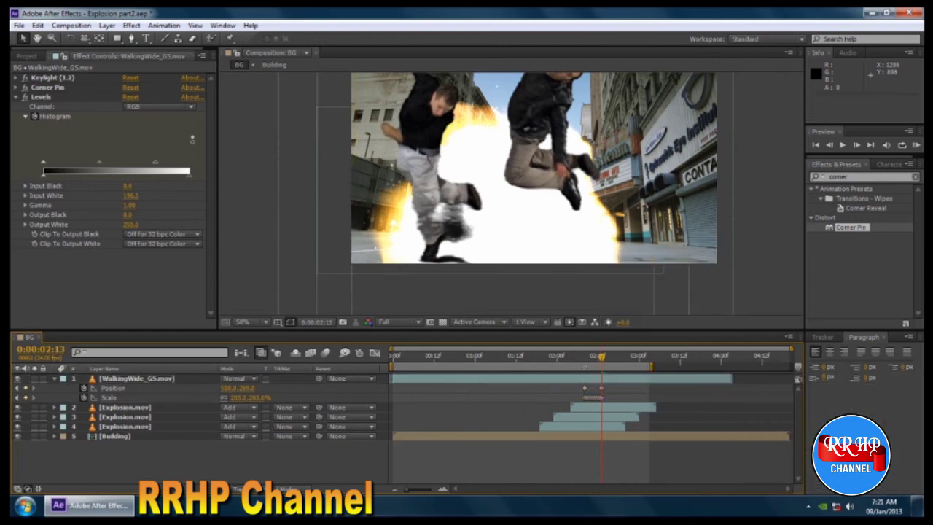
Scrub from the first frame through the explosion to review the scale-up and eased rise.
click(583, 357)
key(Home)
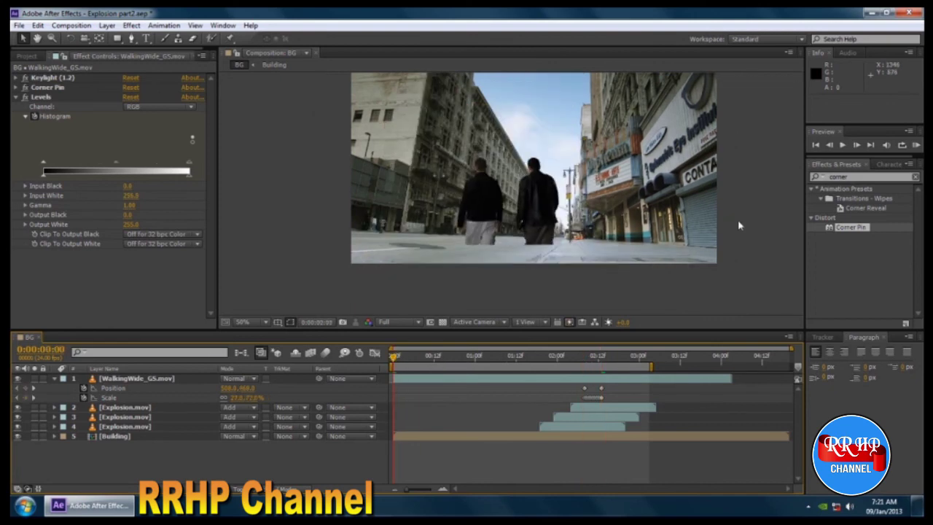
drag(394, 362, 620, 362)
drag(576, 362, 357, 382)
click(154, 382)
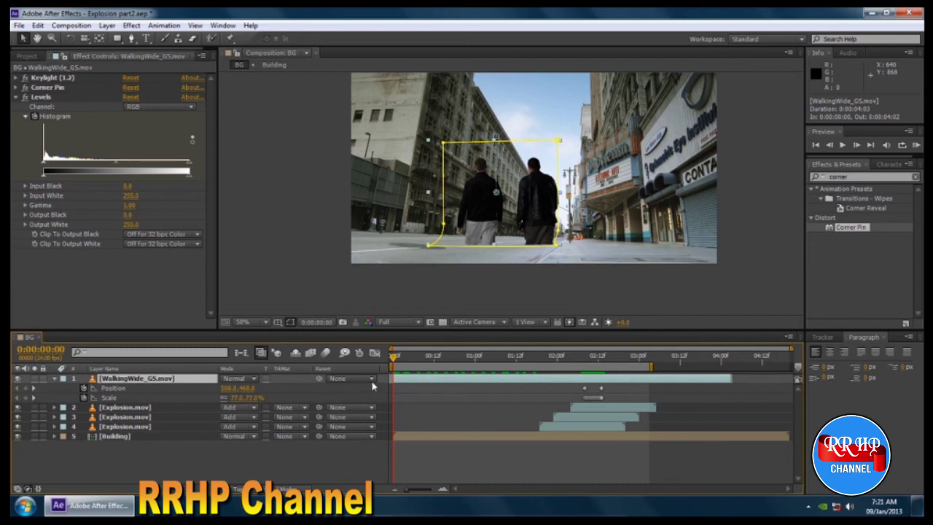
click(767, 259)
drag(394, 364, 585, 365)
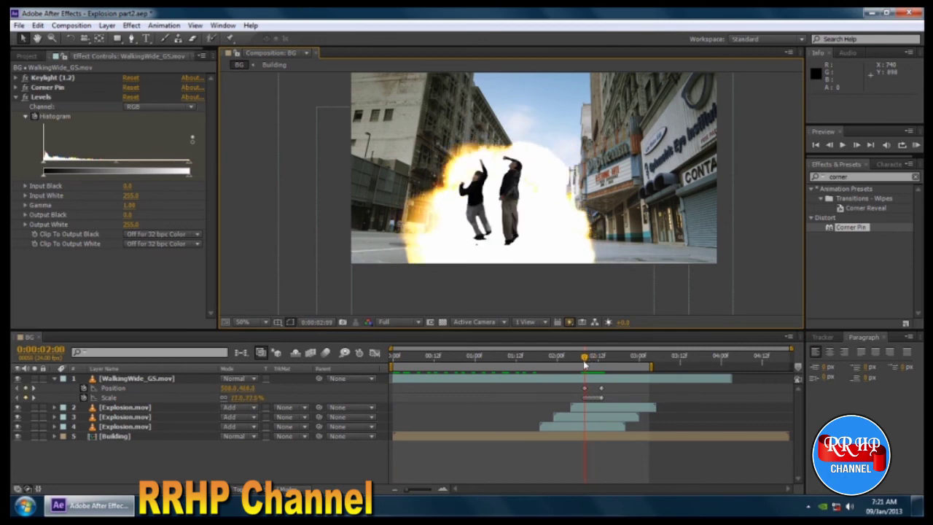
drag(583, 365, 394, 365)
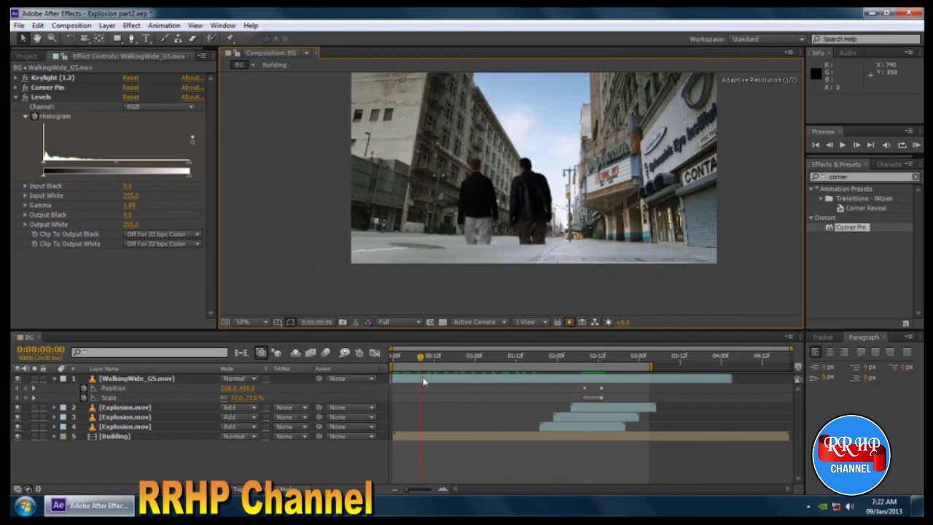
Undo the accidental men layer move and the Exponential Scale, then return to the opening frame.
click(543, 212)
drag(543, 211, 552, 233)
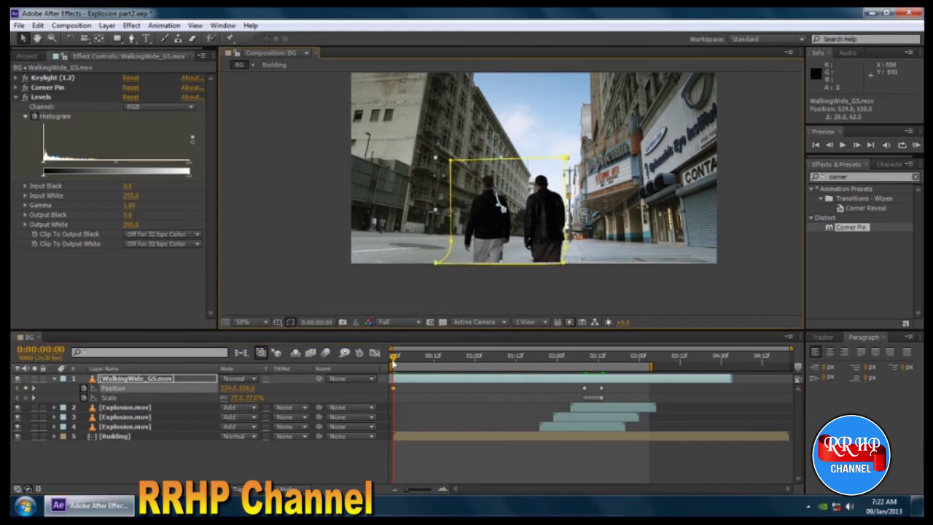
key(space)
key(space)
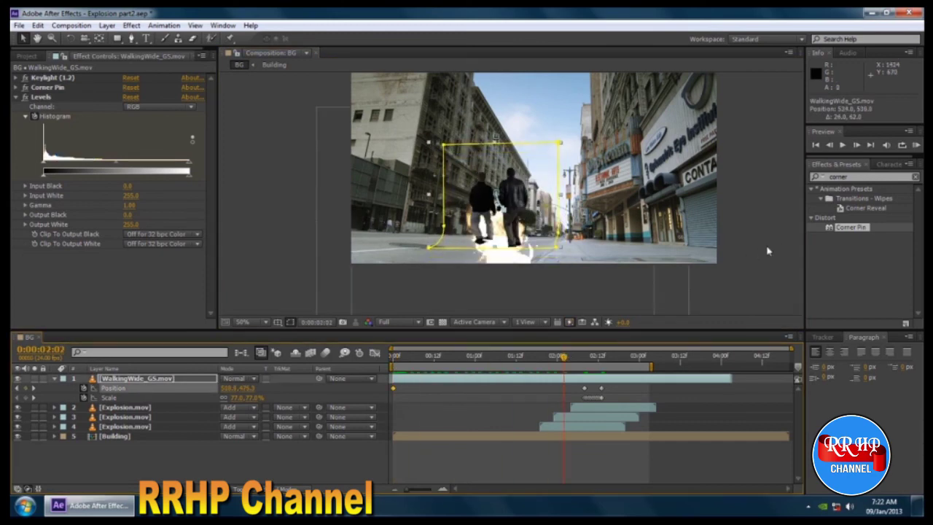
key(ctrl+z)
key(k)
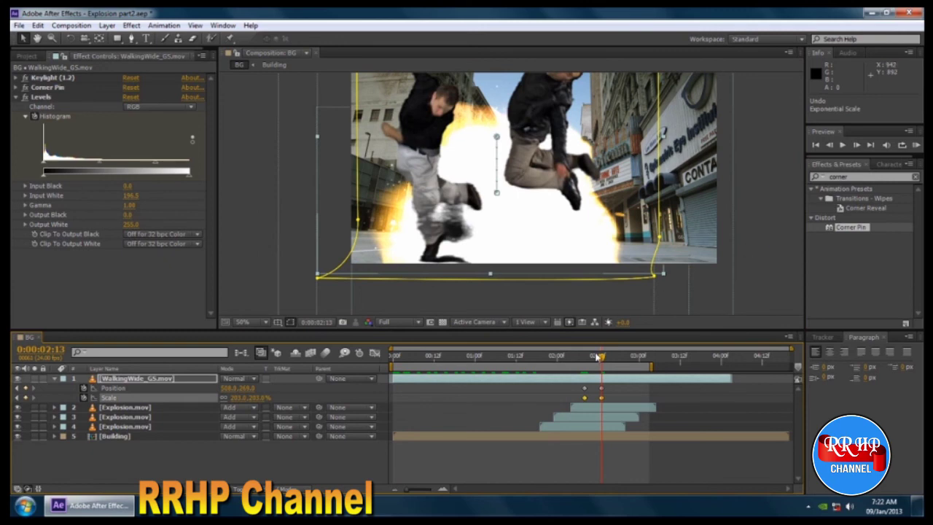
drag(600, 360, 364, 380)
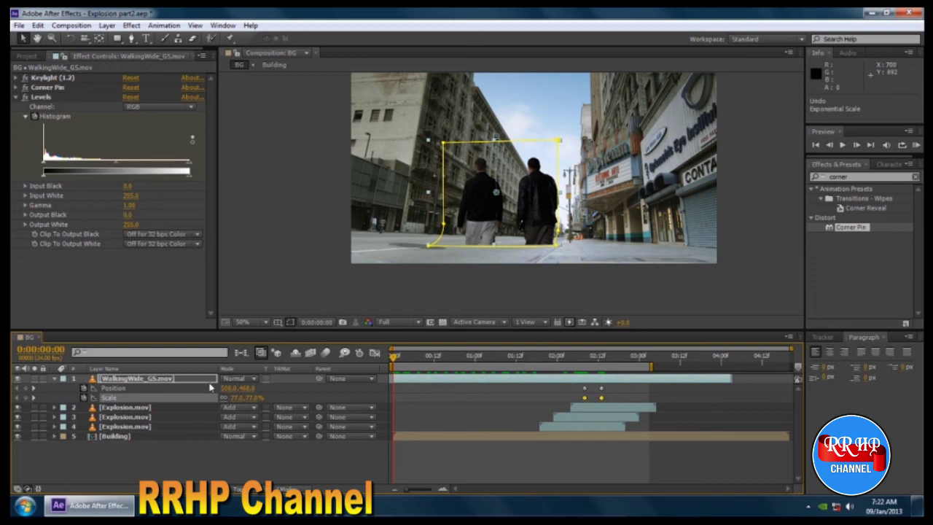
click(152, 391)
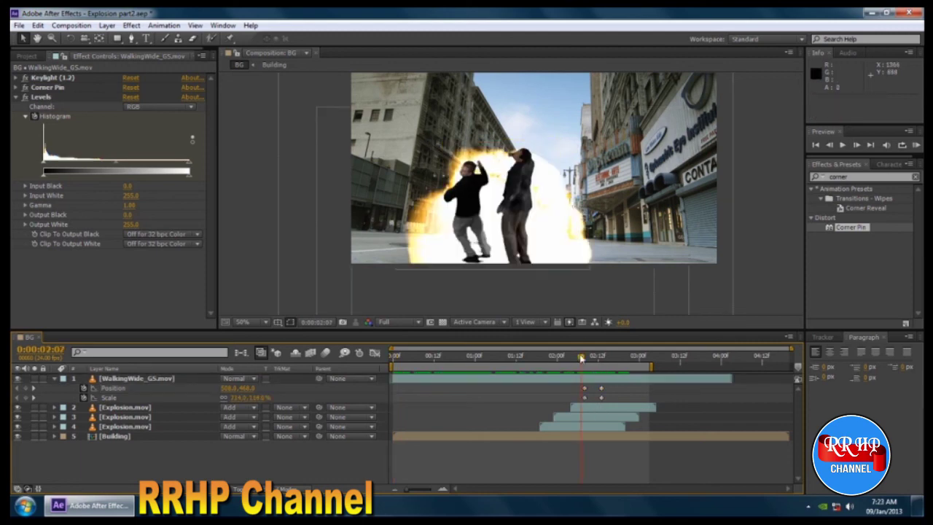
Confirm the men's Scale value of 114% at the first Scale keyframe.
mouse_move(581, 358)
mouse_down()
mouse_move(598, 357)
mouse_move(581, 364)
mouse_up()
click(244, 399)
key(Return)
click(24, 398)
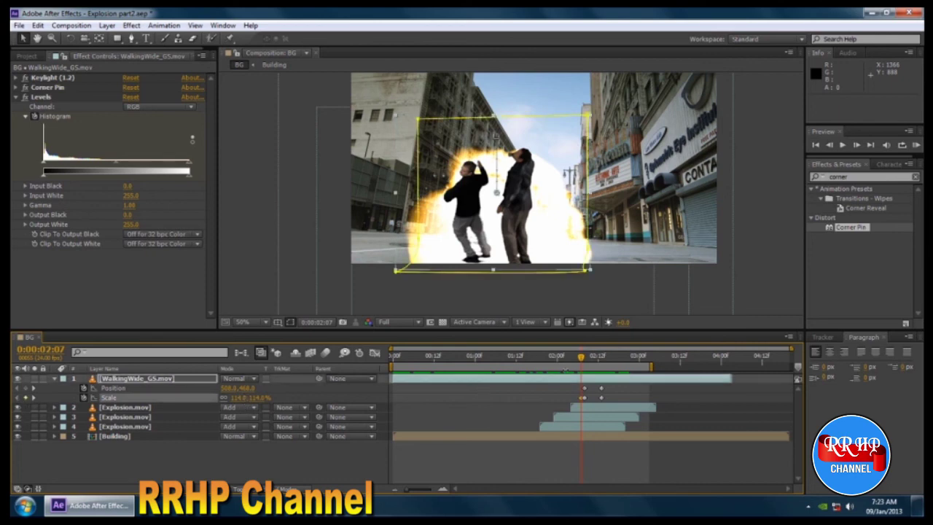
click(140, 390)
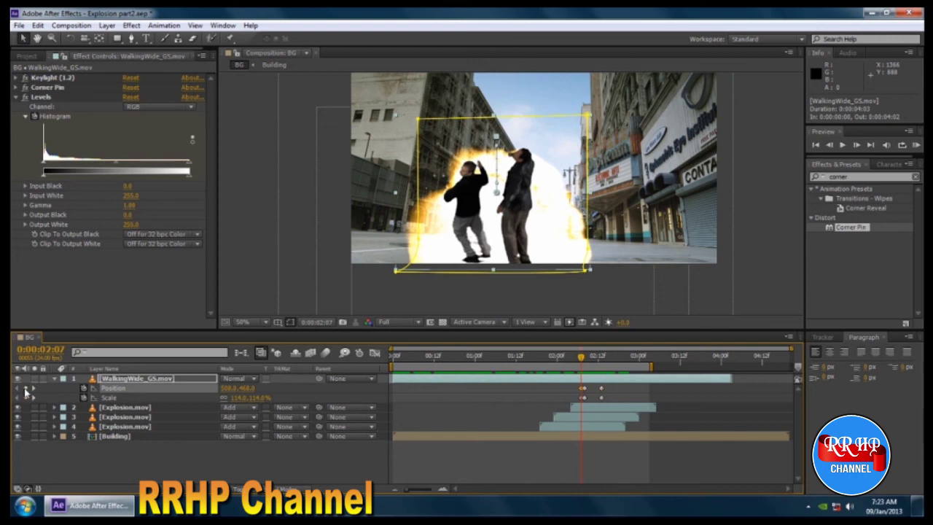
Apply Exponential Scale to the men's Scale keyframes around 0:00:02:12.
drag(583, 361, 598, 359)
click(599, 397)
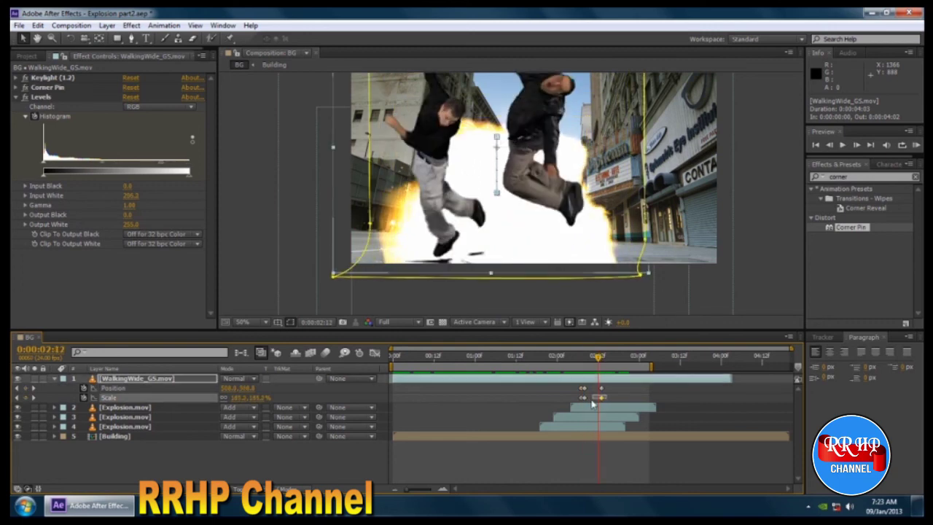
right_click(585, 398)
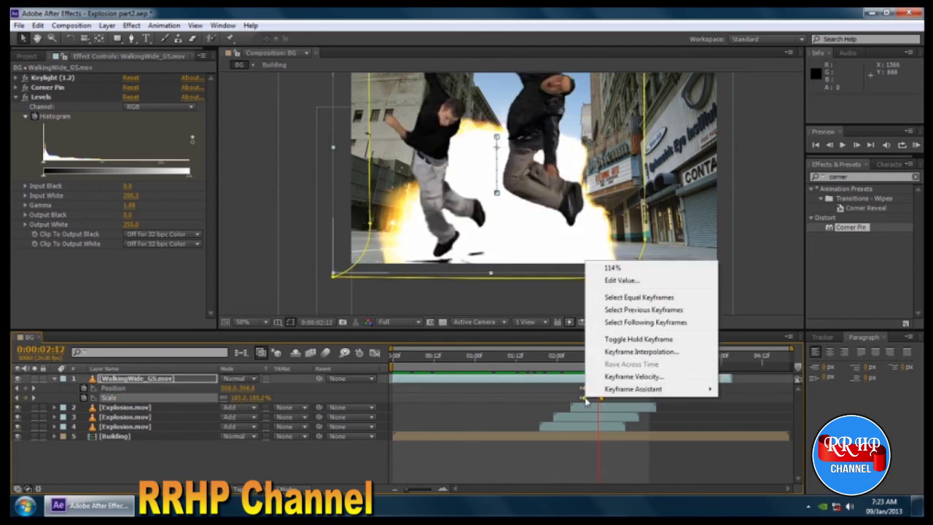
mouse_move(625, 391)
click(766, 455)
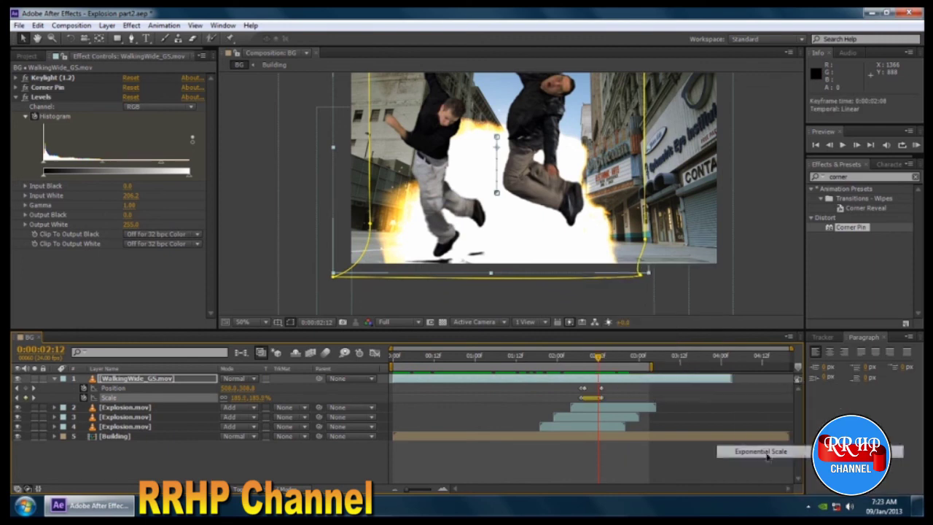
Pan the composition view with the Hand tool and scrub up to the explosion at 0:00:02:12.
drag(592, 360, 541, 373)
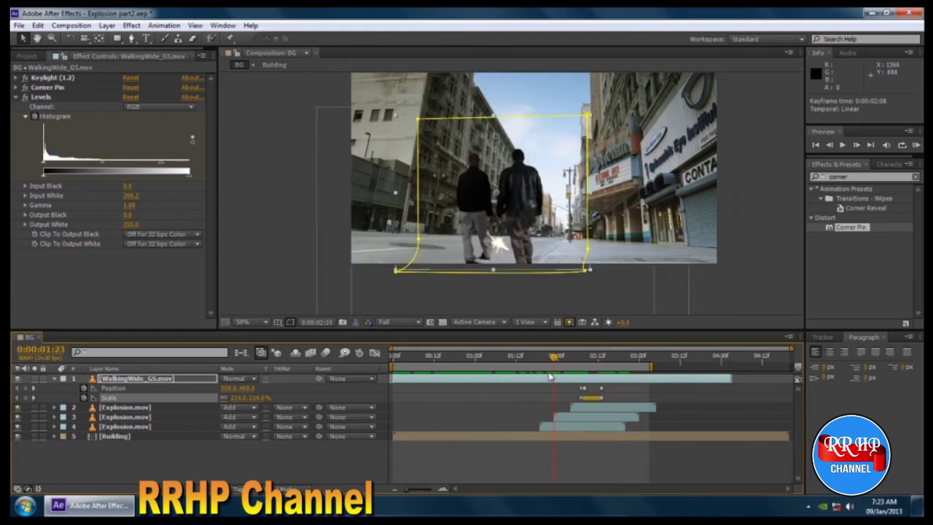
key(h)
drag(590, 235, 561, 277)
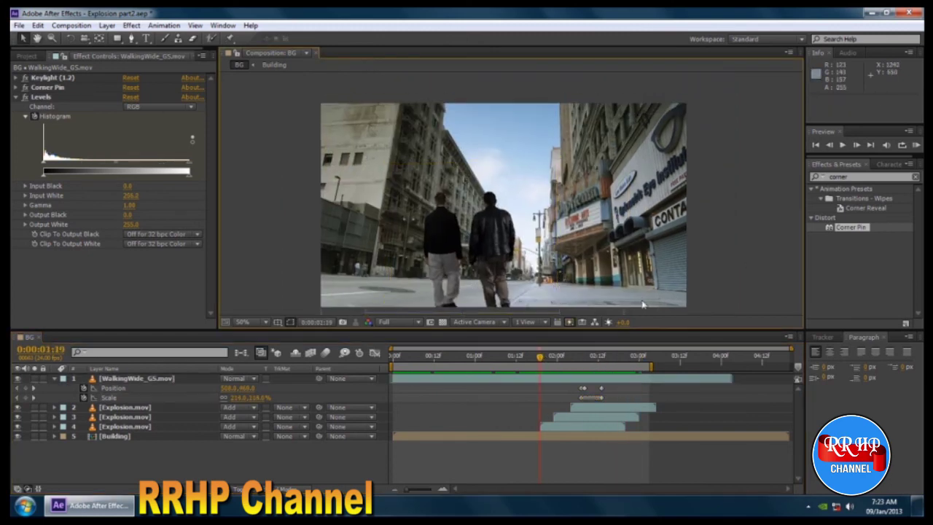
click(393, 364)
mouse_move(393, 365)
mouse_down()
mouse_move(656, 358)
mouse_move(394, 357)
mouse_up()
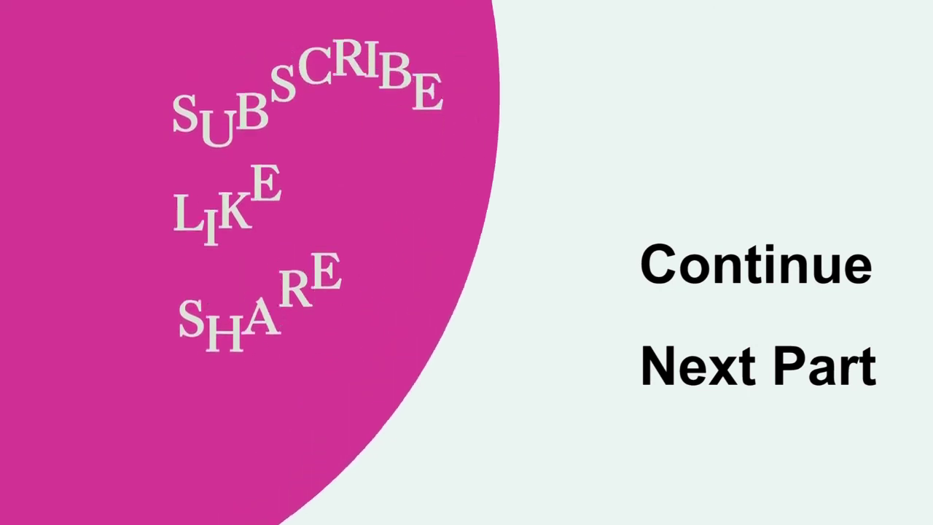